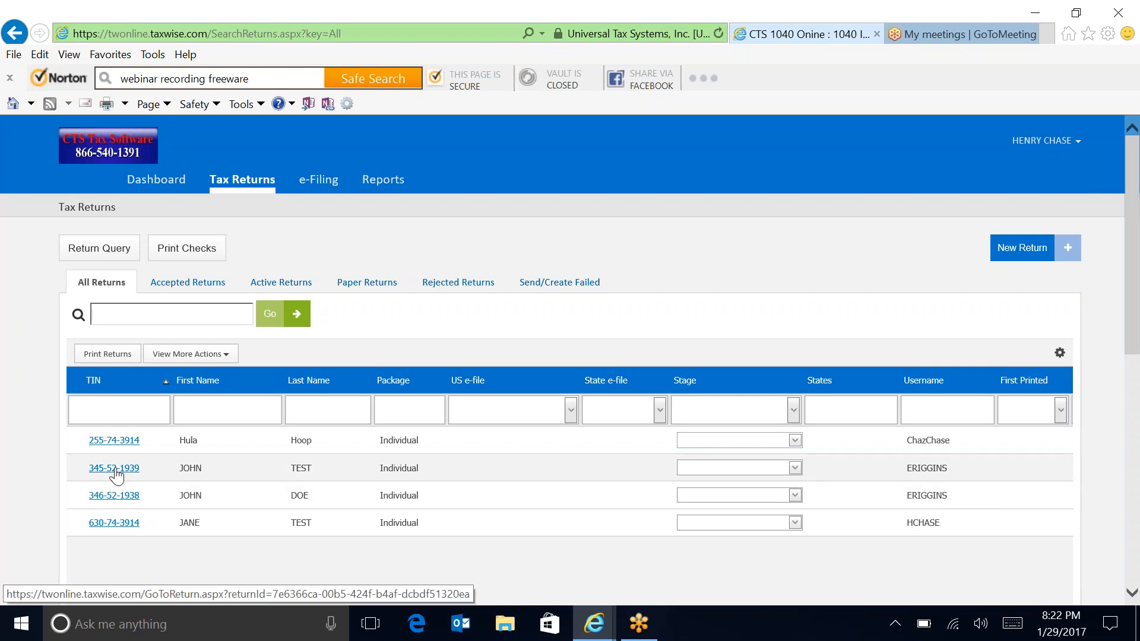
# Step: Refresh the tax returns list and open the second client's return in forms view
pyautogui.click(231, 181)
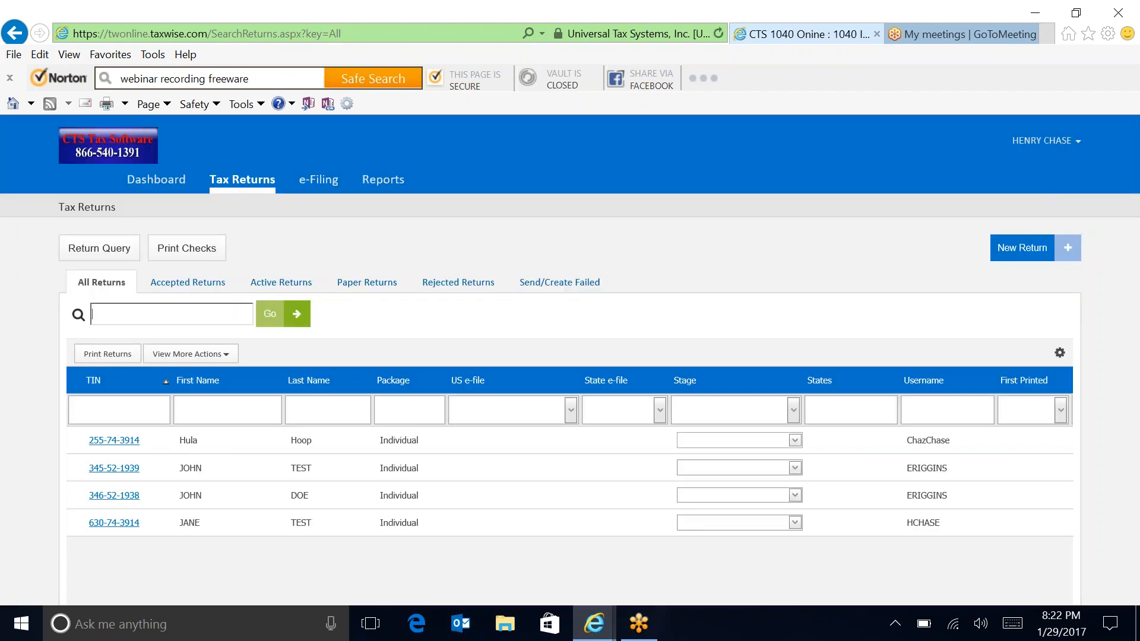
pyautogui.click(118, 471)
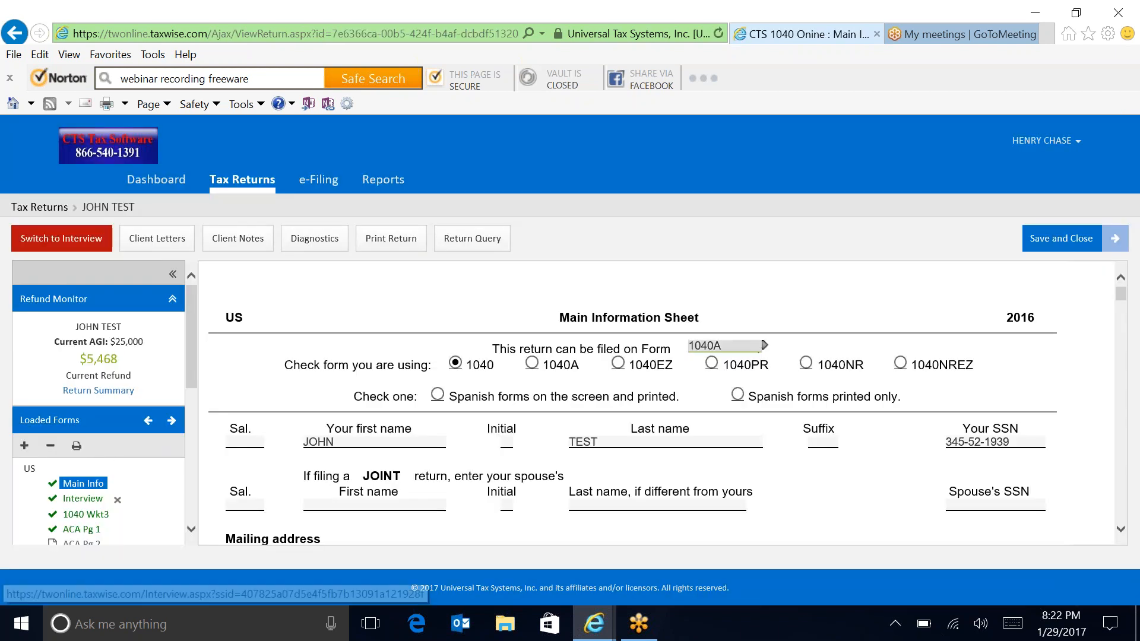
# Step: Switch to the guided interview and advance through Filing Status, Personal Info, Location and Address to Identity Verification
pyautogui.click(69, 240)
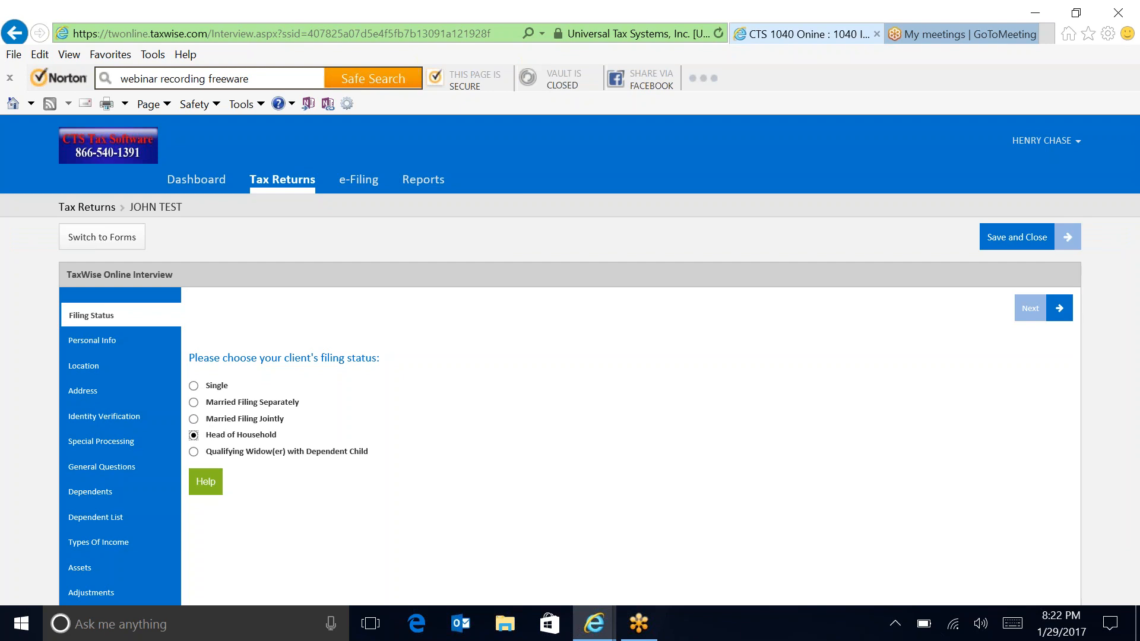
pyautogui.click(1033, 308)
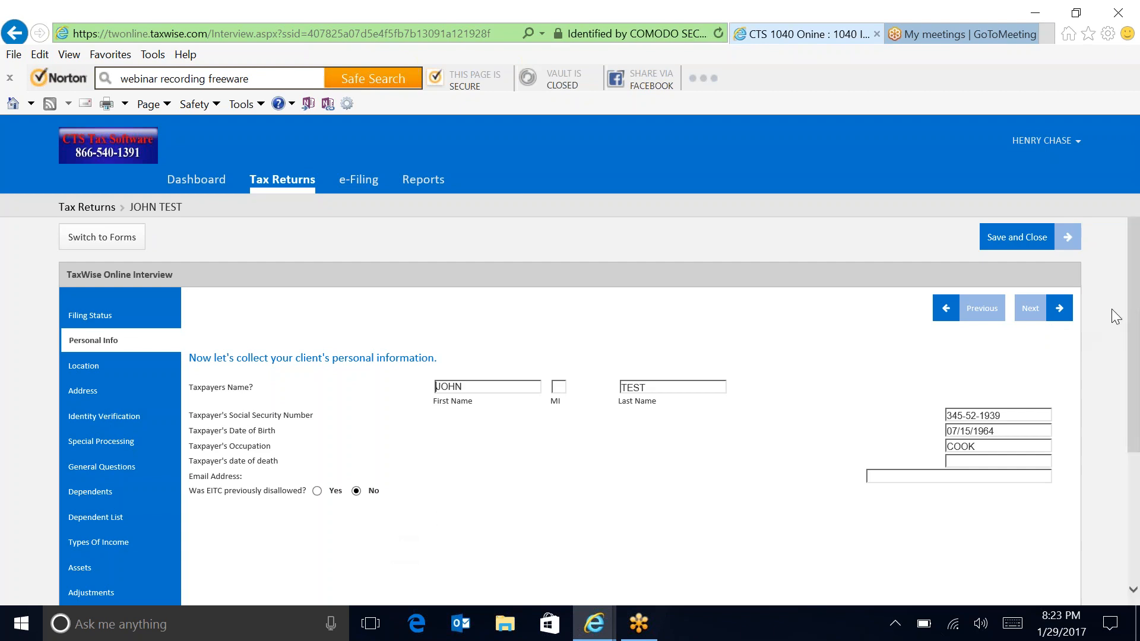
pyautogui.click(1061, 313)
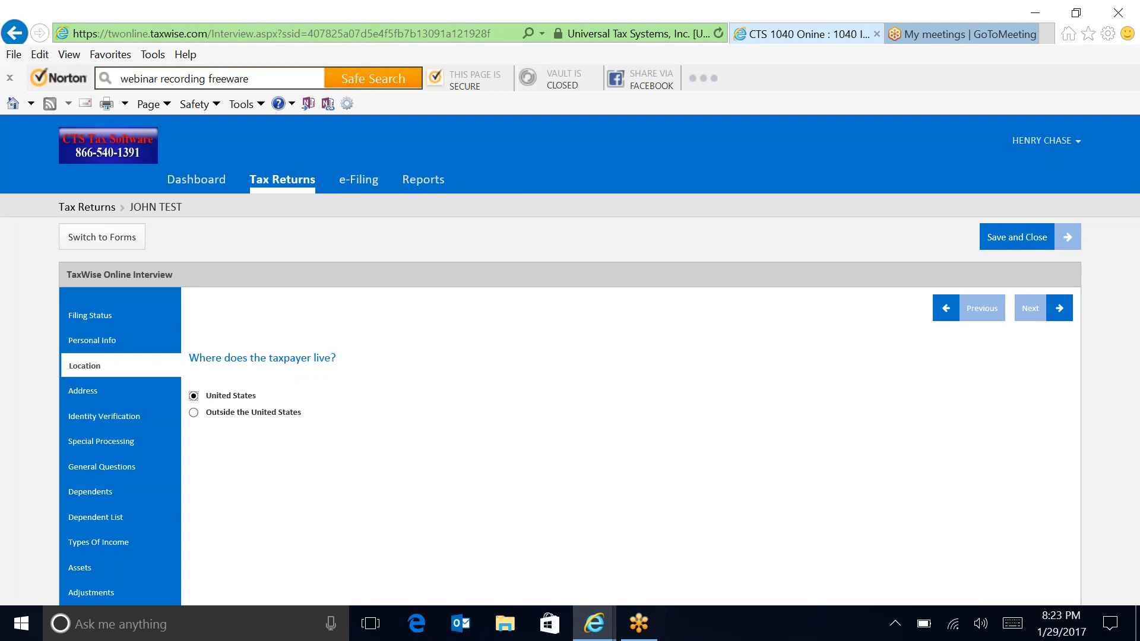
pyautogui.click(1059, 308)
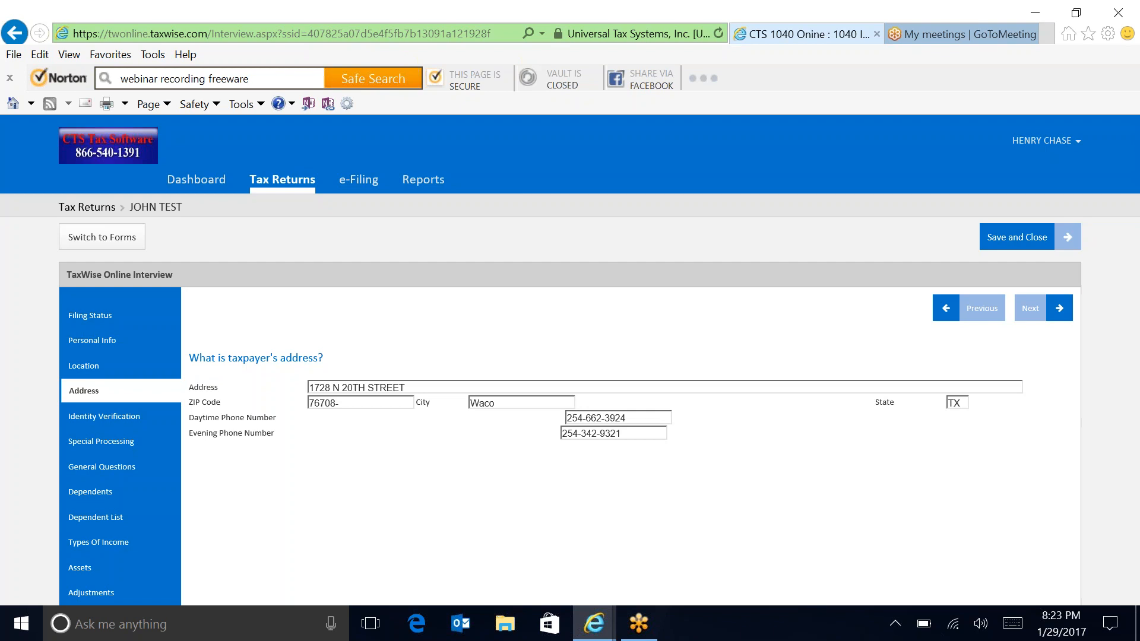
pyautogui.click(1047, 318)
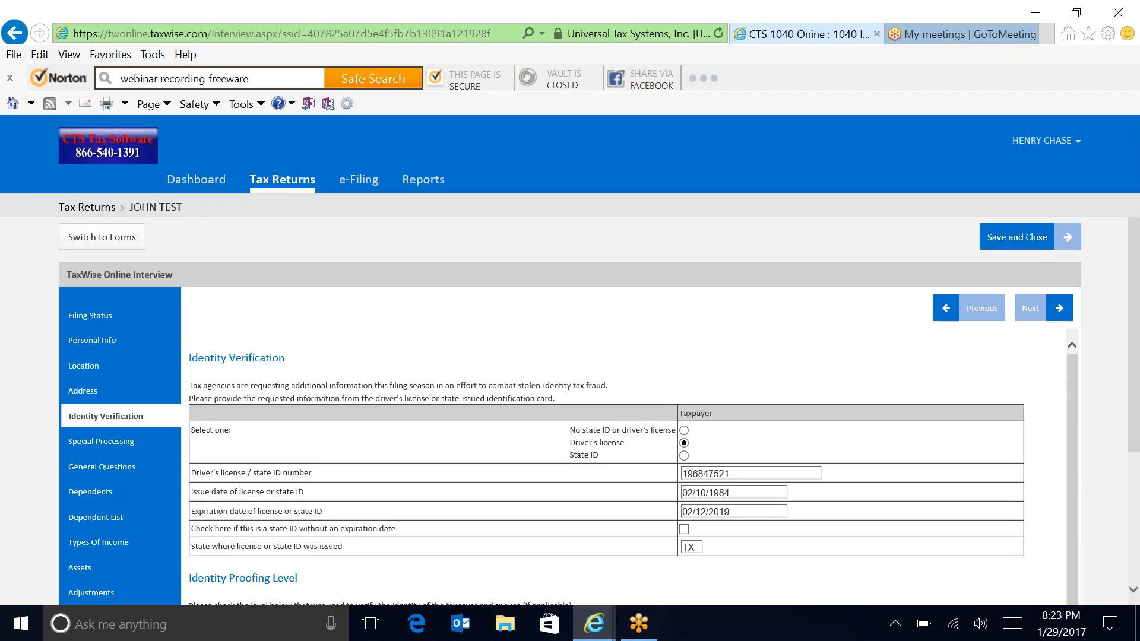
pyautogui.scroll(-2, 1137, 389)
pyautogui.scroll(-2, 1137, 389)
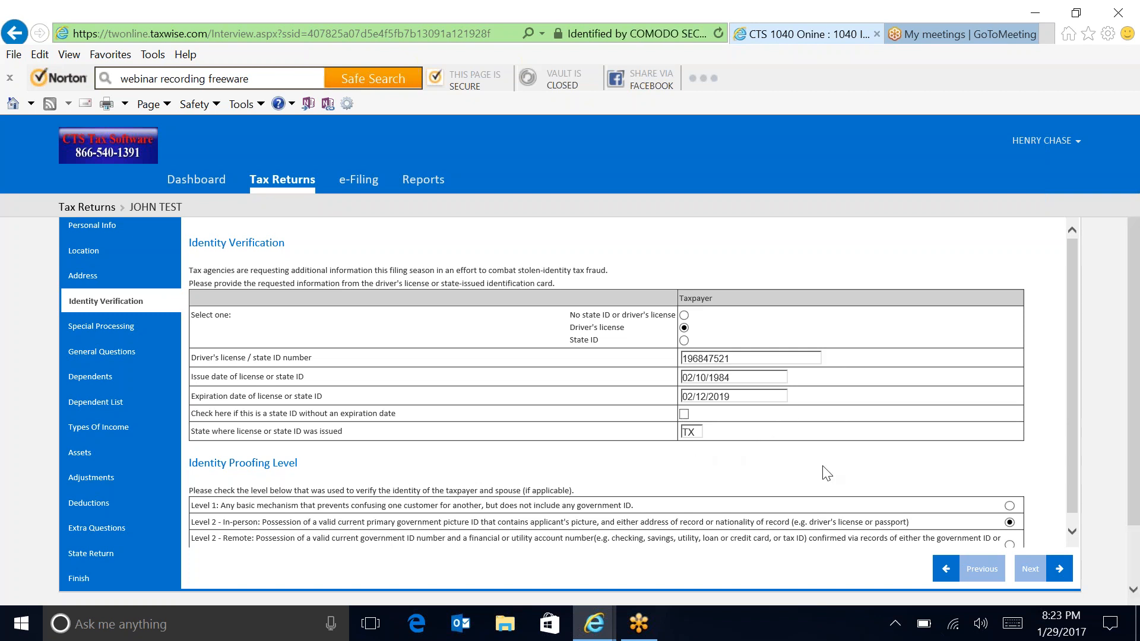
pyautogui.moveTo(1073, 496); pyautogui.dragTo(1072, 539)
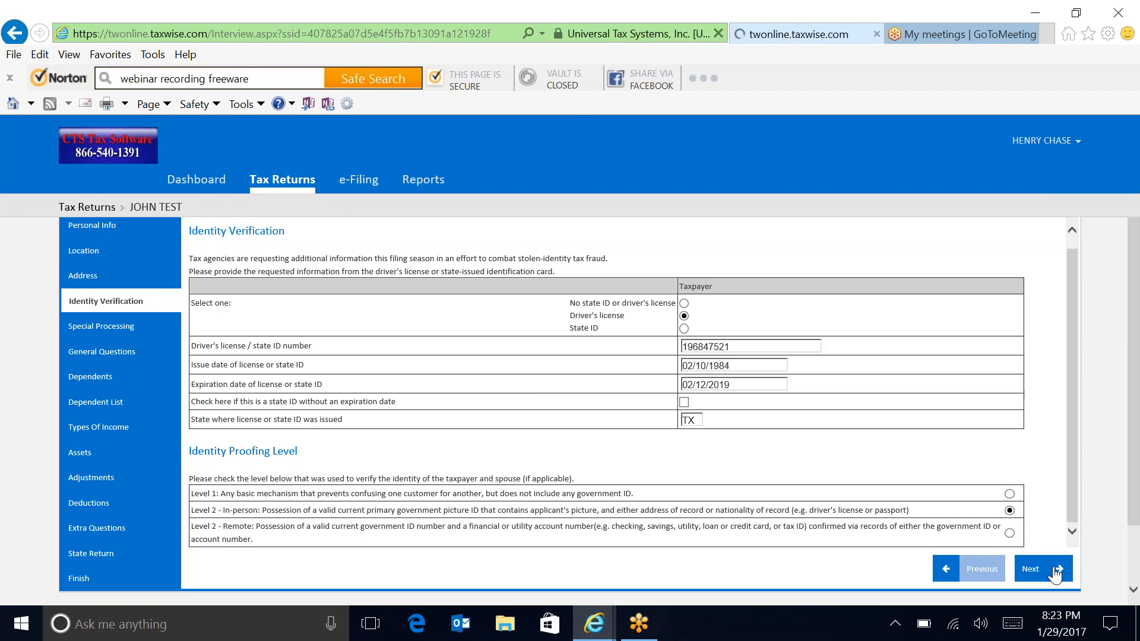
# Step: Advance past Special Processing to the Dependent List and start a blank second dependent entry
pyautogui.click(1054, 570)
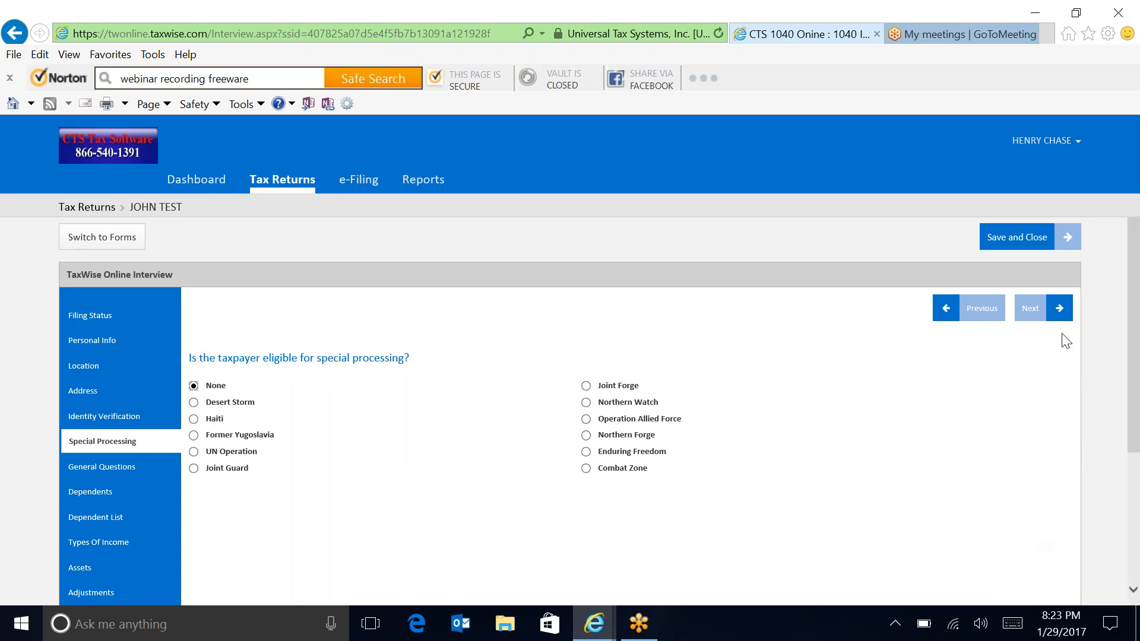
pyautogui.click(1036, 308)
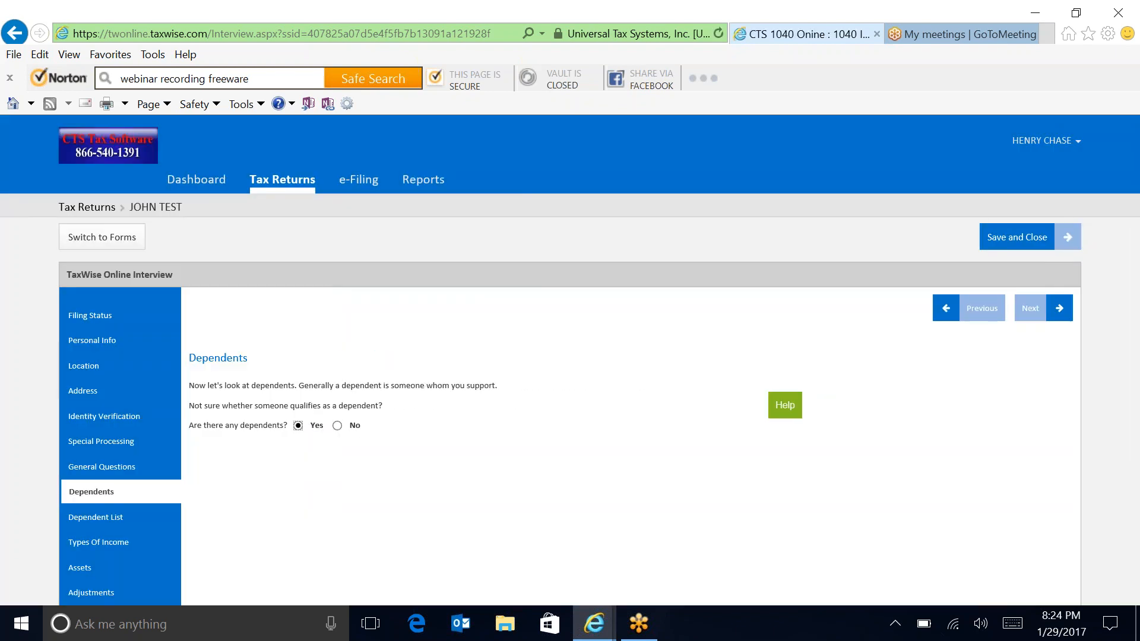
pyautogui.click(1031, 308)
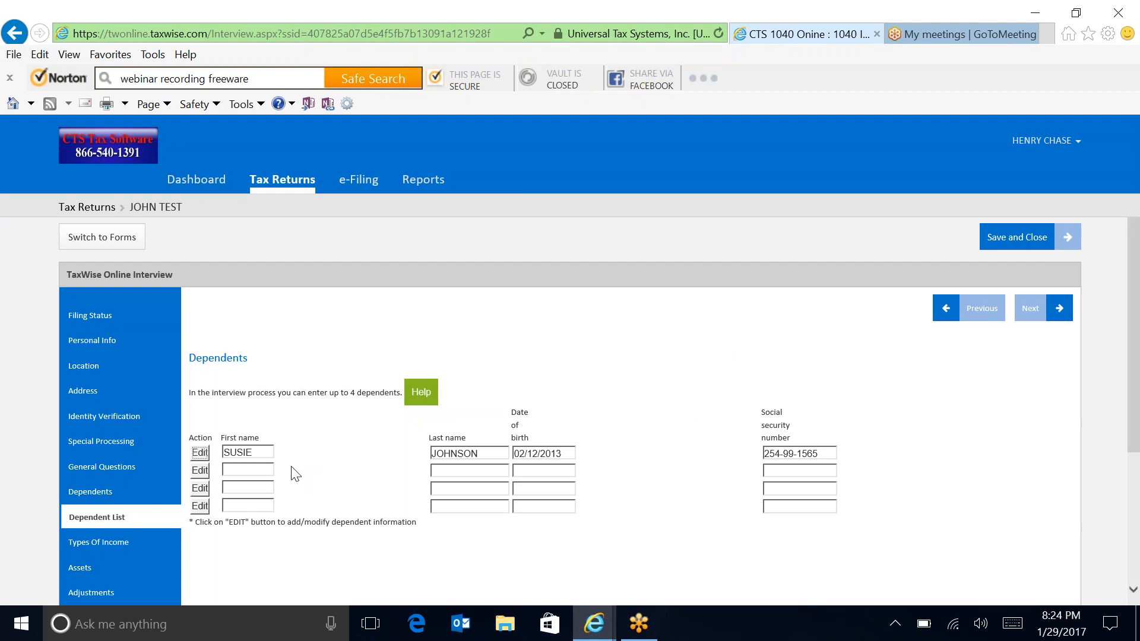
pyautogui.click(196, 474)
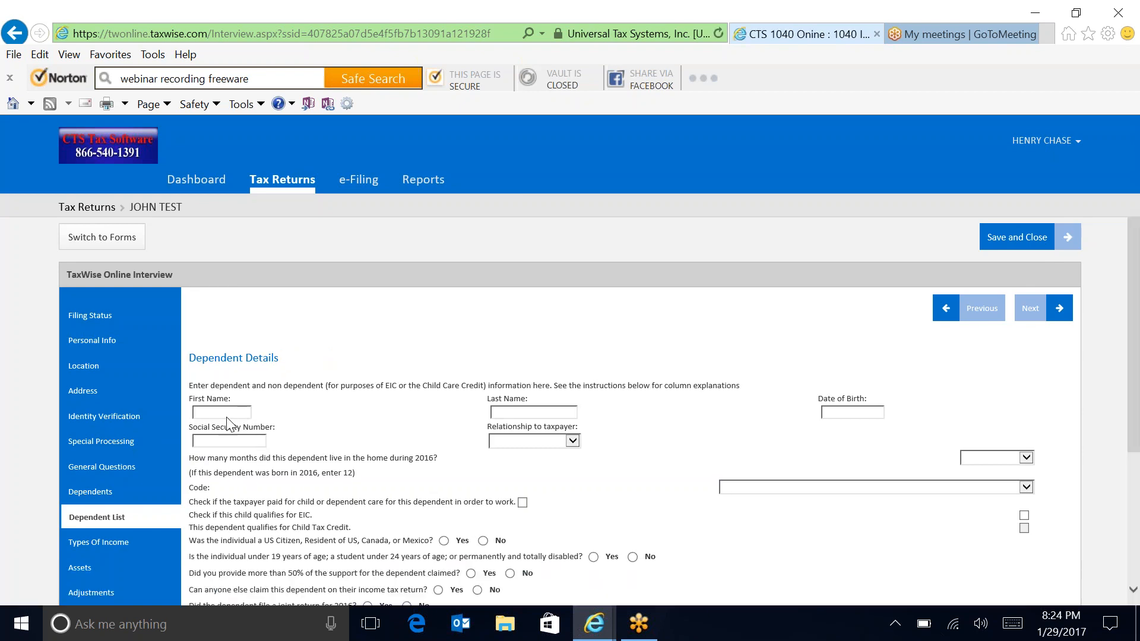
# Step: Enter the dependent's name, birth date 05/01/2015, social security number and relationship SON
pyautogui.click(232, 414)
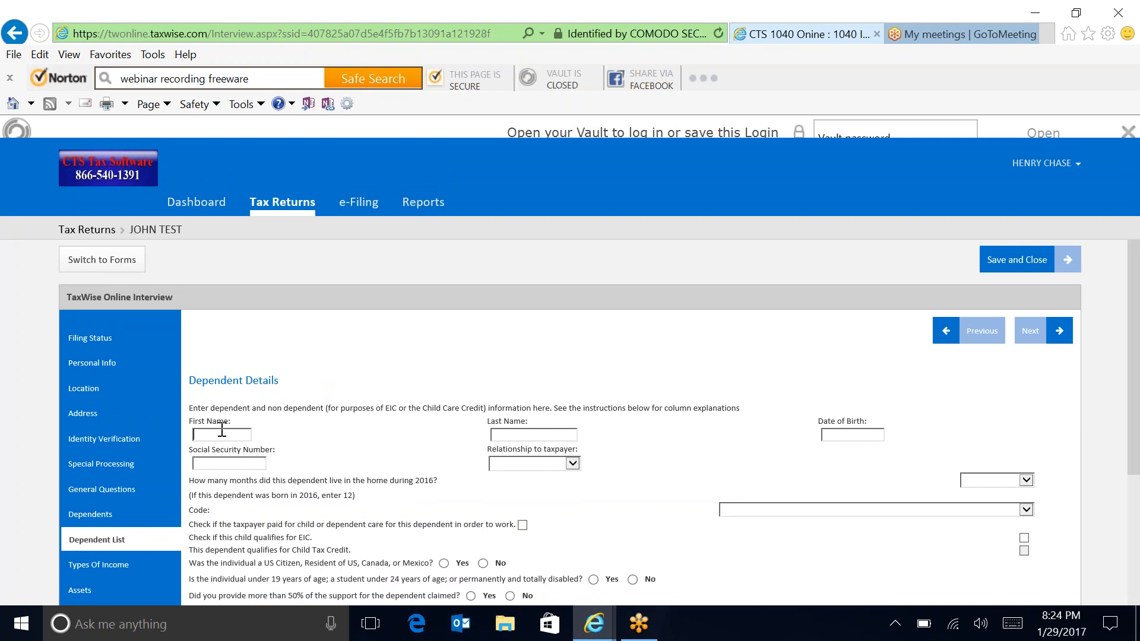
pyautogui.write('BOBB')
pyautogui.write('Y')
pyautogui.write('TE')
pyautogui.write('T')
pyautogui.press('BackSpace')
pyautogui.write('ST')
pyautogui.press('Tab')
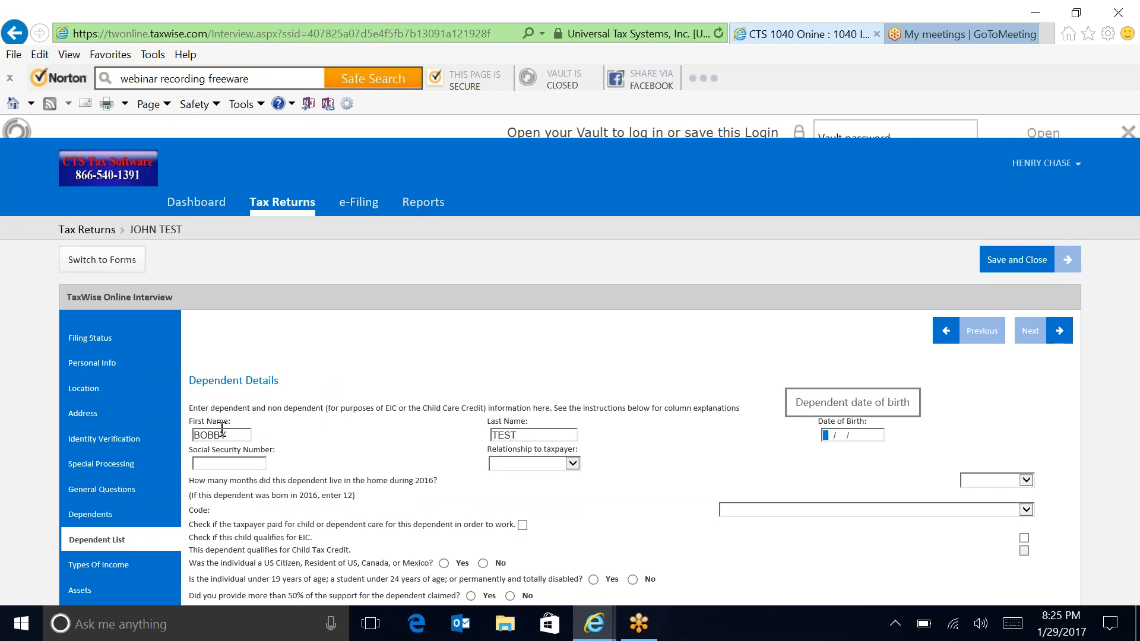
pyautogui.write('05/01/')
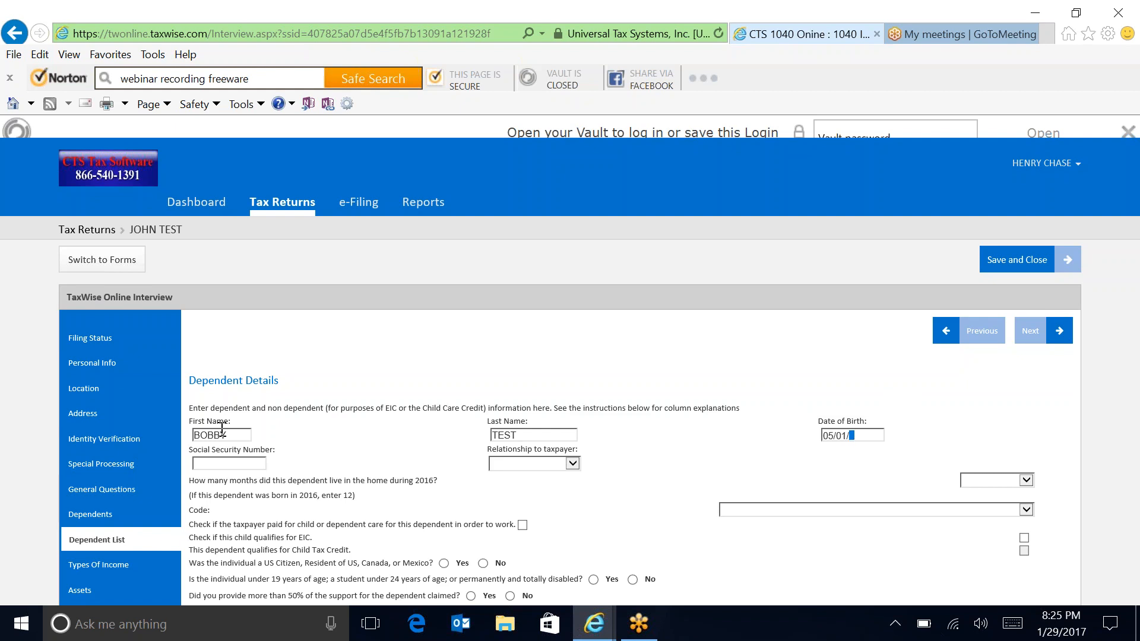
pyautogui.write('2015')
pyautogui.press('Tab')
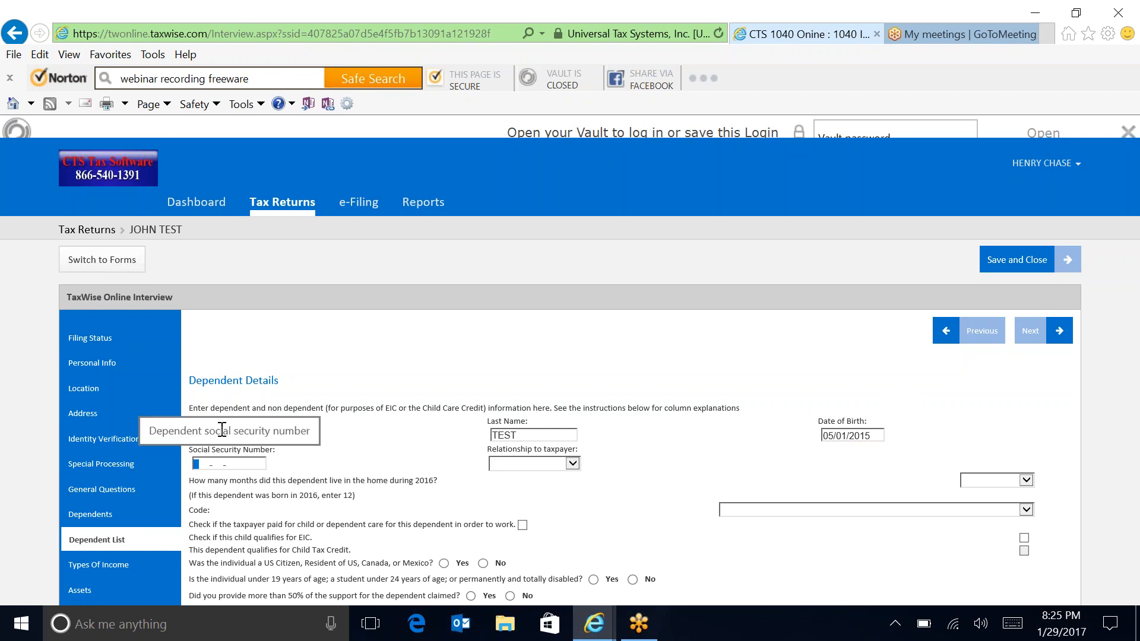
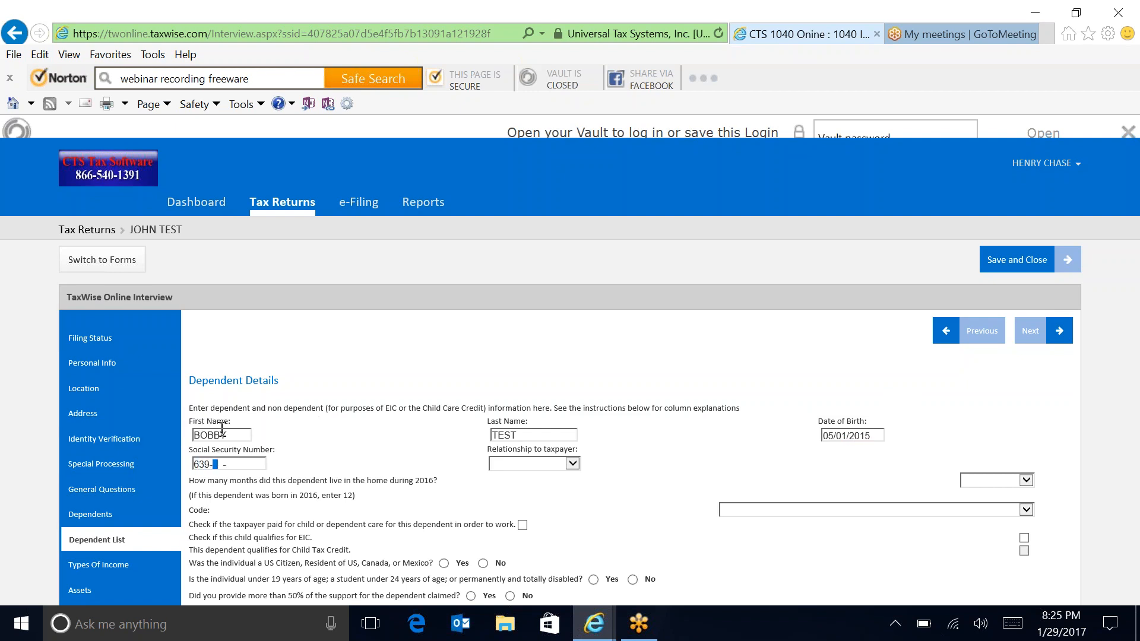
pyautogui.press('Tab')
pyautogui.press('s')
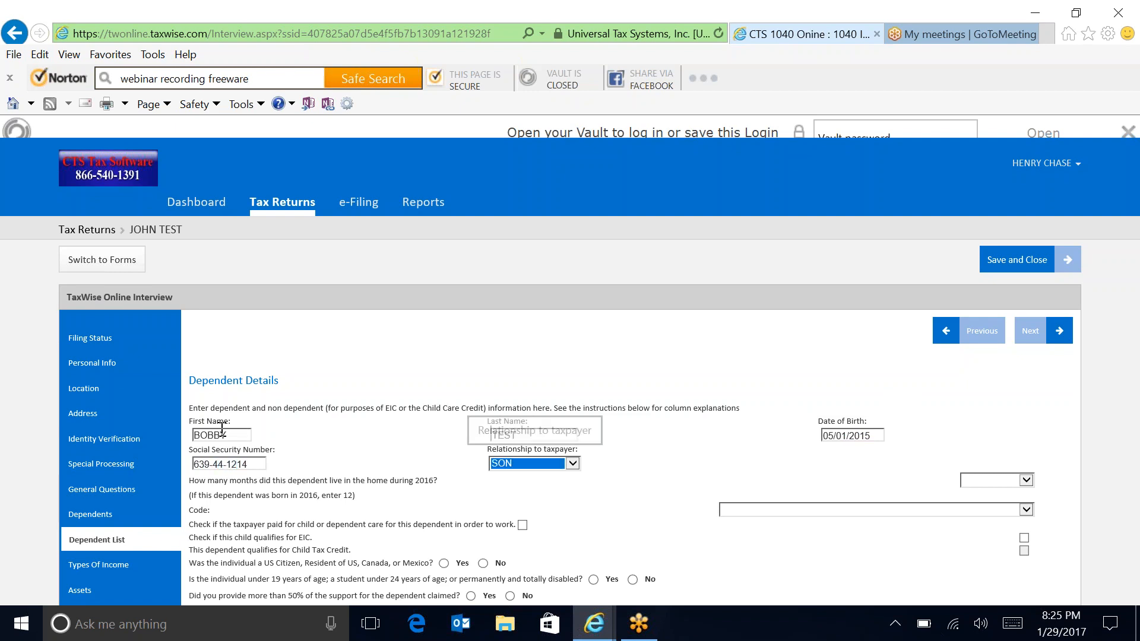
# Step: Set 12 months at home, code 1, EIC qualifying, answer yes/no questions, and save
pyautogui.click(1006, 485)
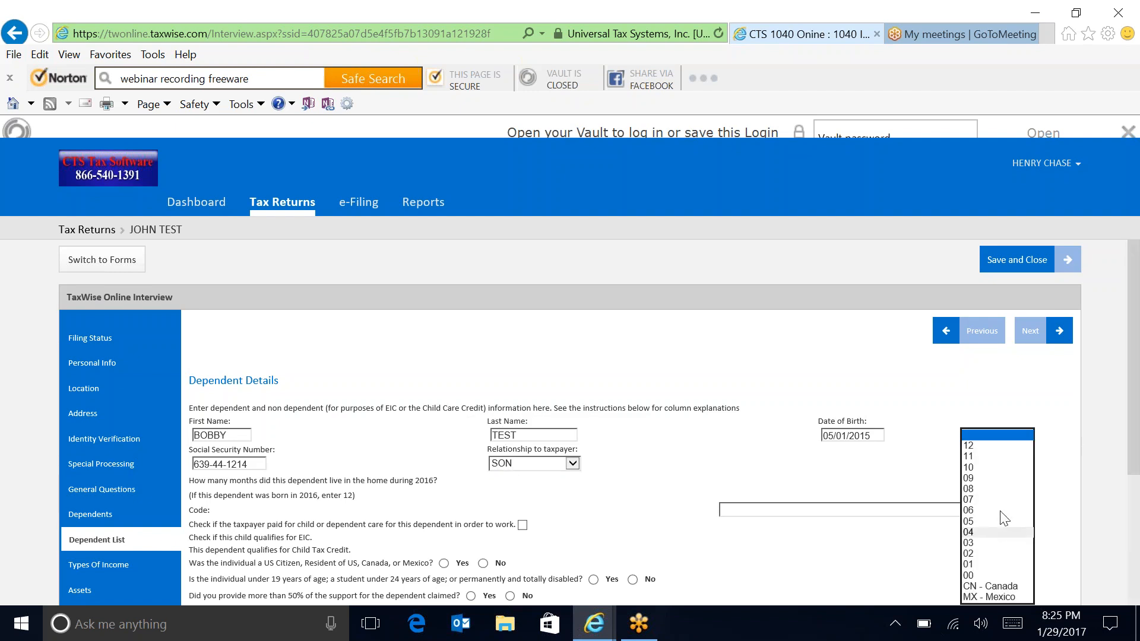
pyautogui.click(971, 447)
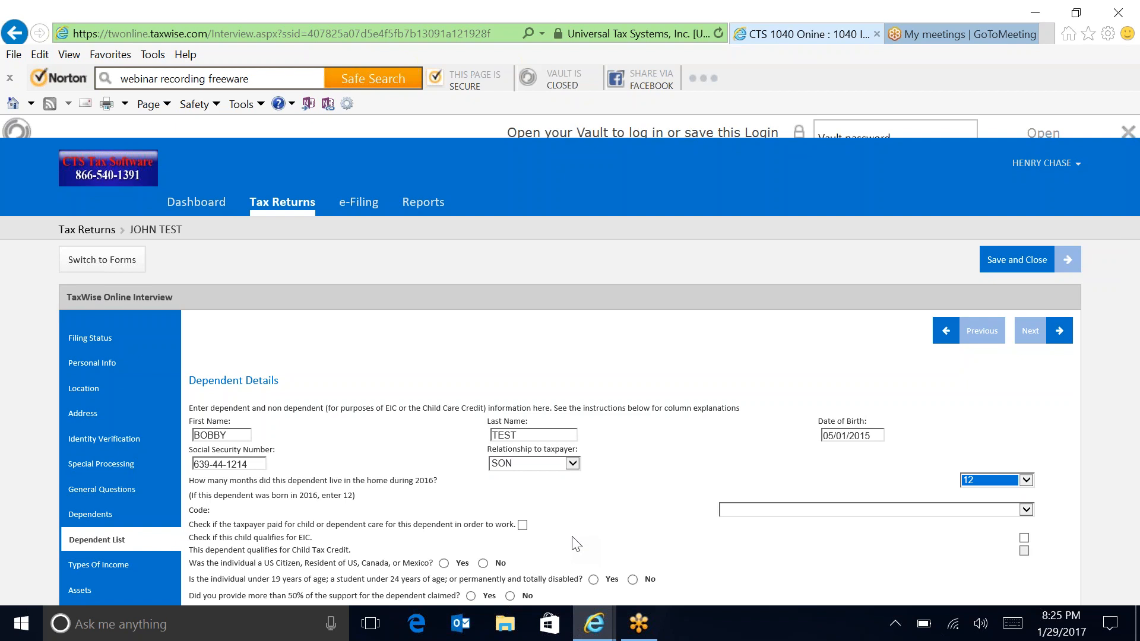
pyautogui.click(769, 511)
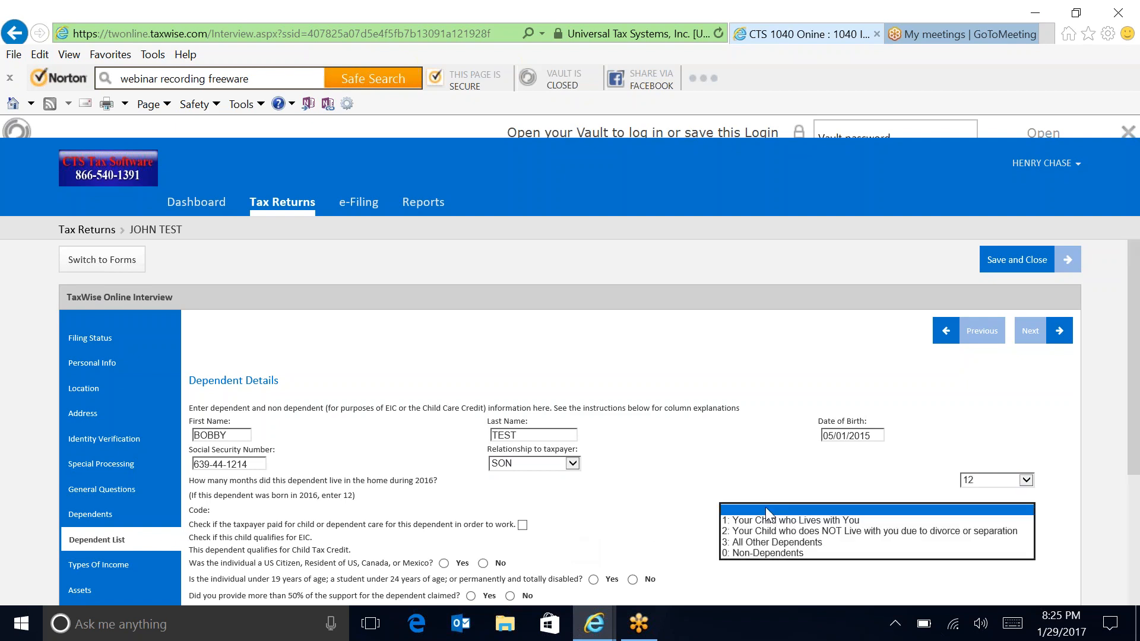
pyautogui.click(769, 521)
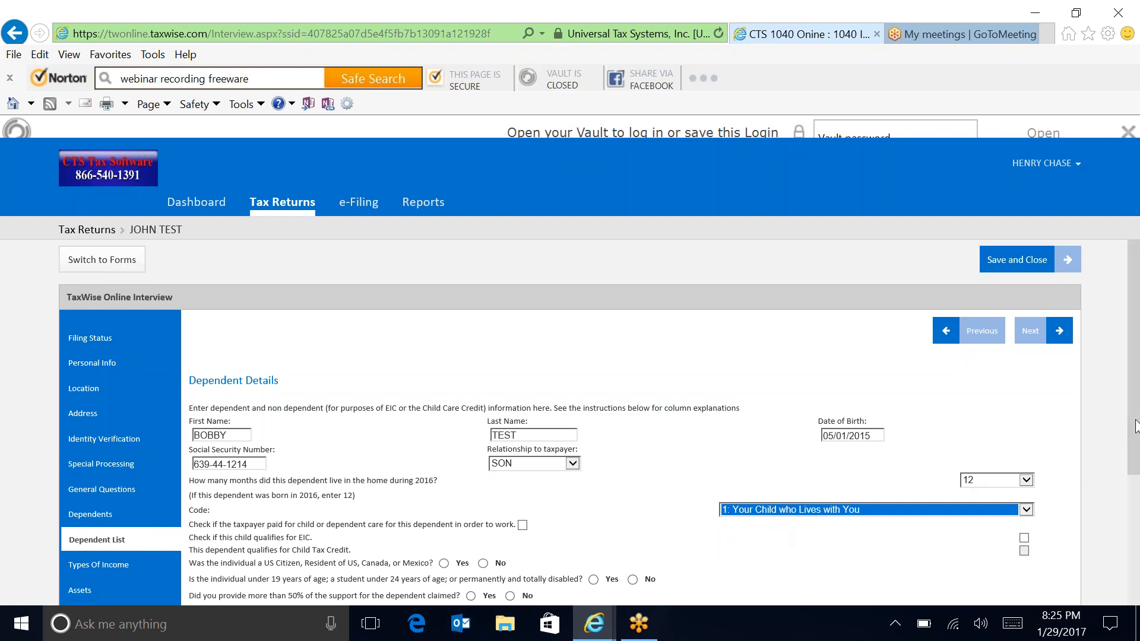
pyautogui.scroll(-2, 1134, 452)
pyautogui.scroll(-1, 1137, 492)
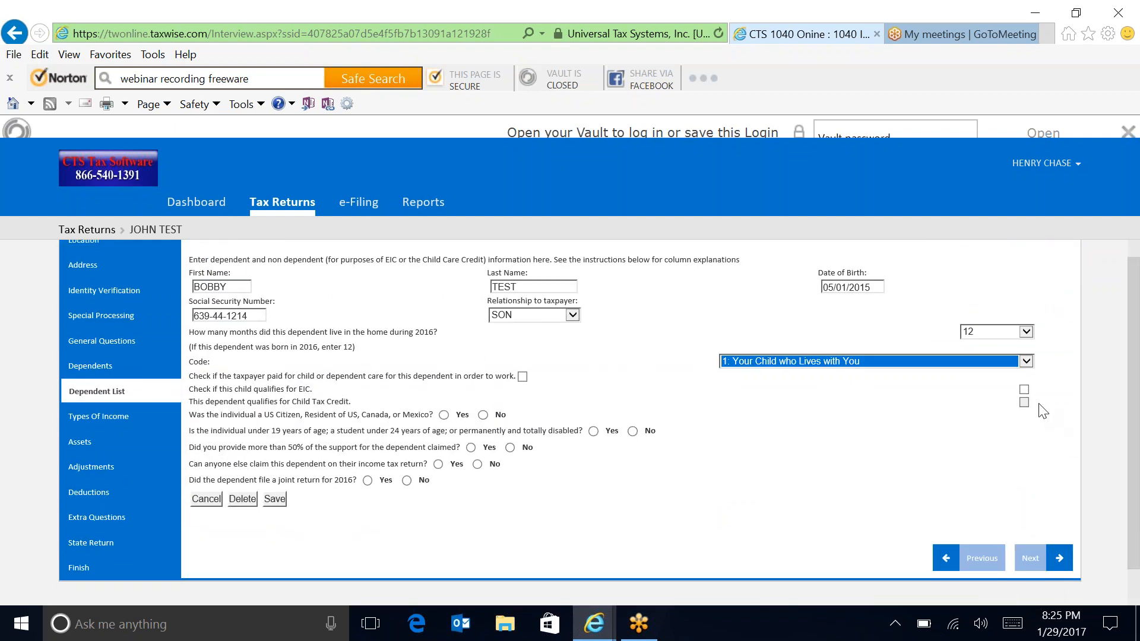
pyautogui.click(1024, 391)
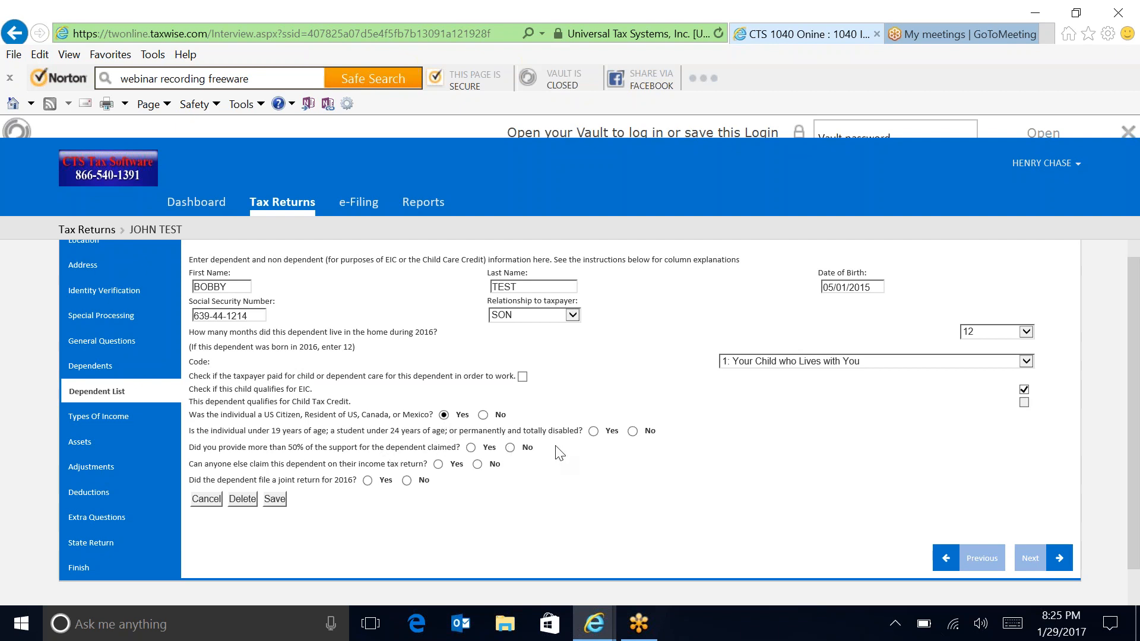
pyautogui.click(594, 431)
pyautogui.click(478, 465)
pyautogui.click(273, 505)
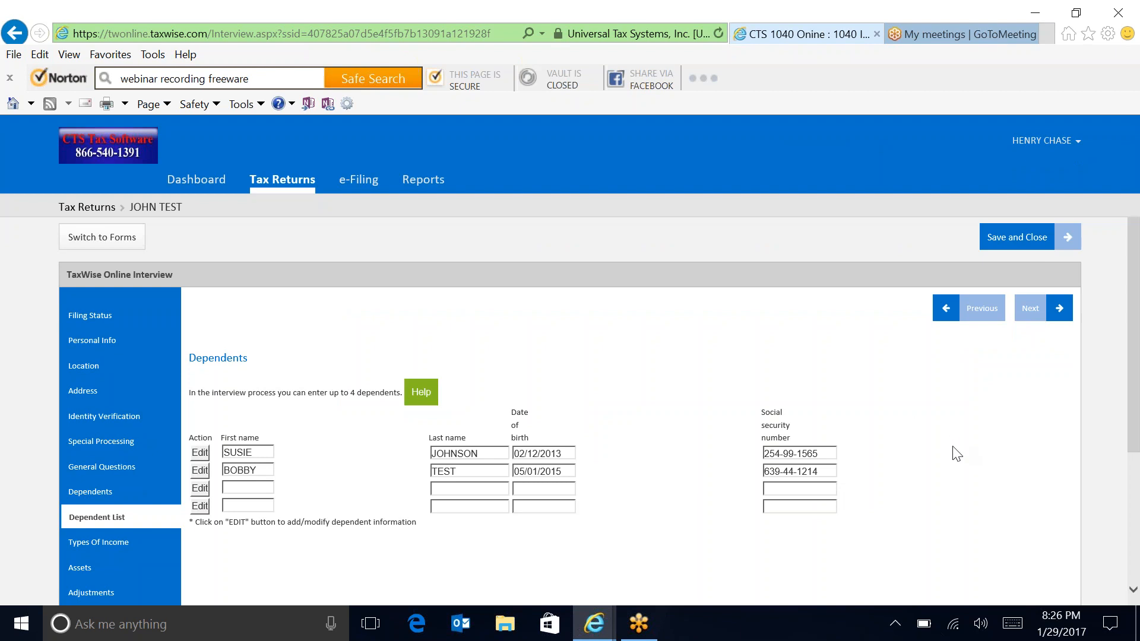
# Step: On Types of Income, change the existing W2 amount from 25000 to 20000
pyautogui.click(1045, 319)
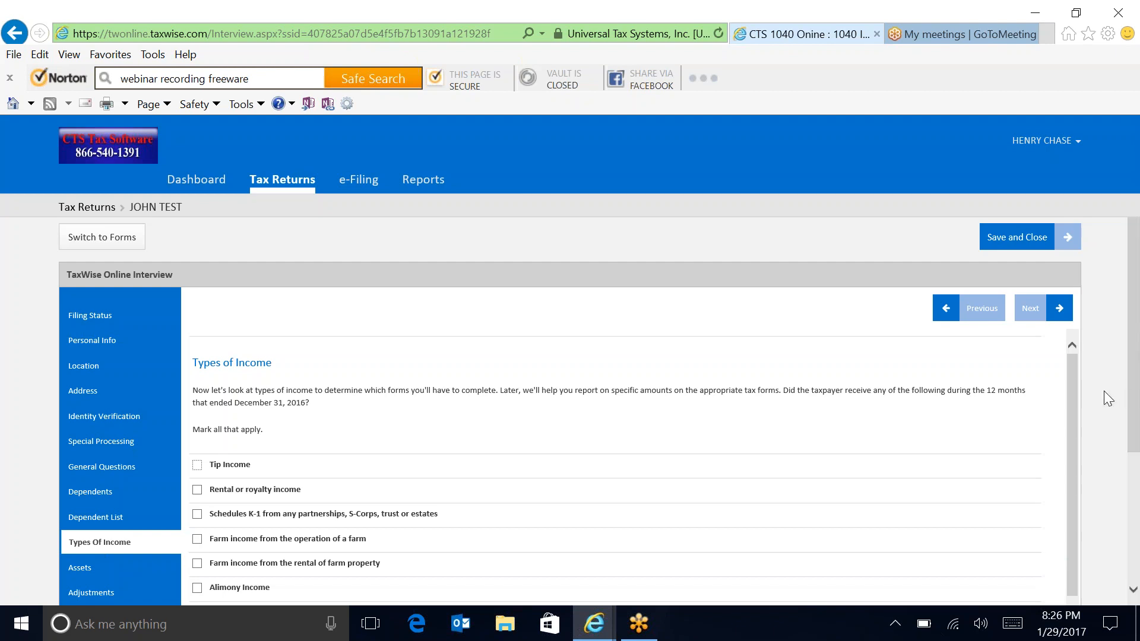
pyautogui.moveTo(1138, 380); pyautogui.dragTo(1137, 505)
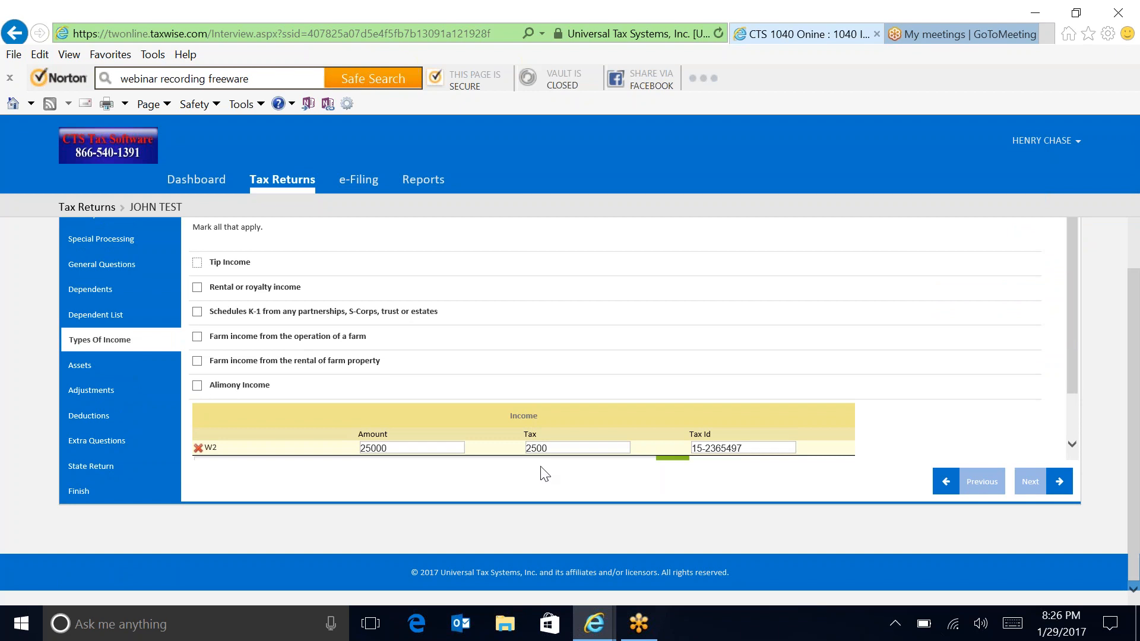
pyautogui.moveTo(396, 449); pyautogui.dragTo(289, 409)
pyautogui.write('20')
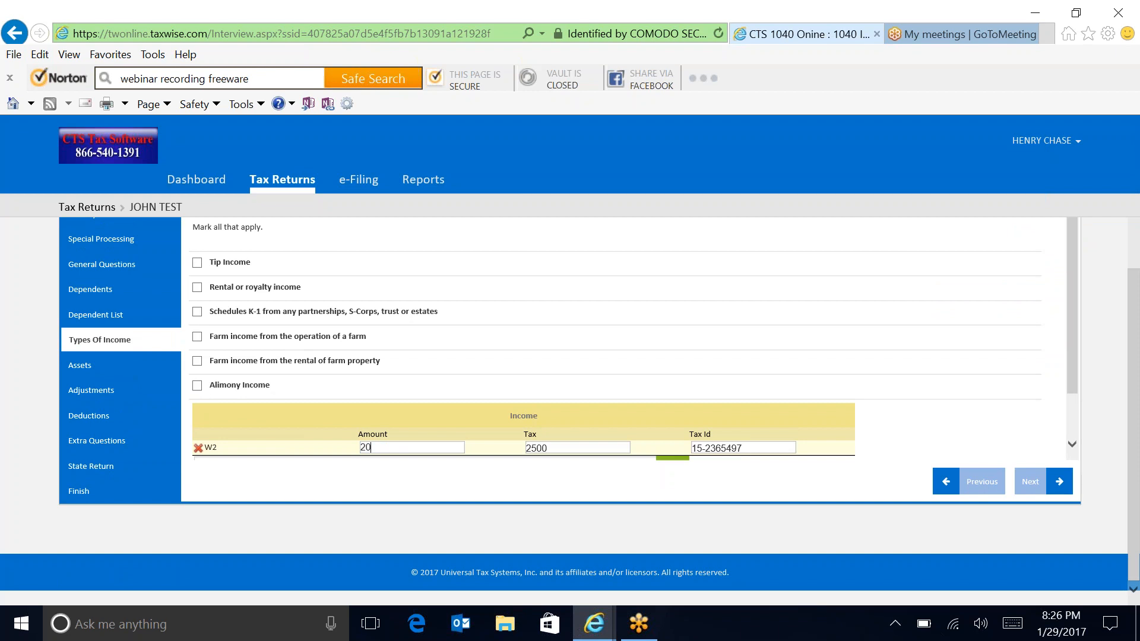
pyautogui.write('000')
pyautogui.press('Tab')
pyautogui.press('Tab')
pyautogui.scroll(-1, 1069, 386)
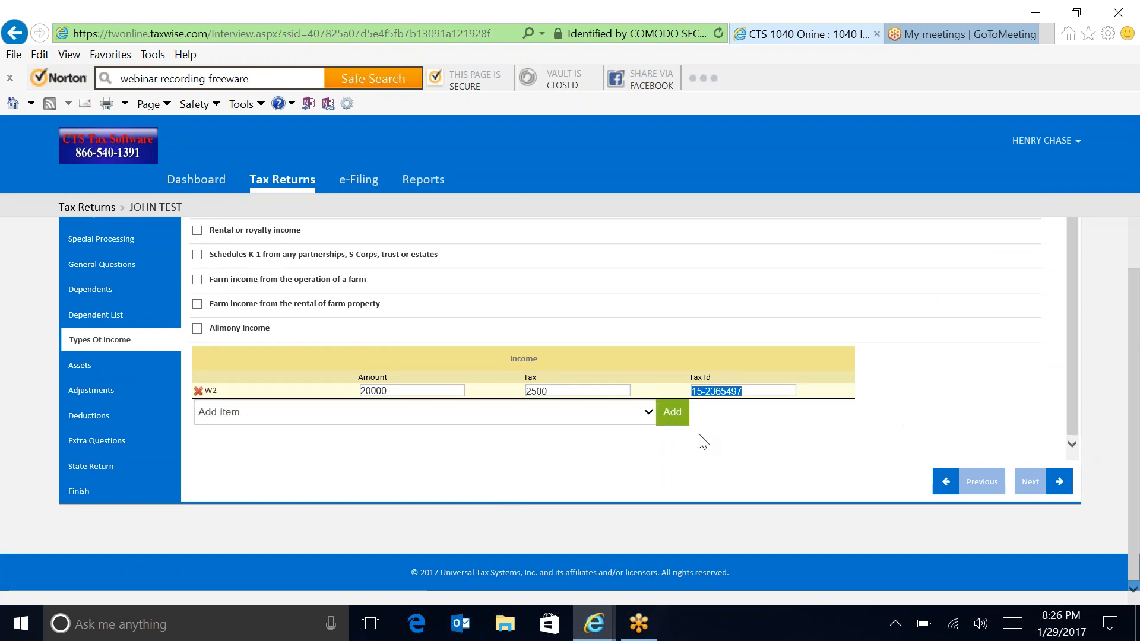
# Step: Add a second W2 with 3000 wages, 450 tax and the employer's Tax Id
pyautogui.click(648, 414)
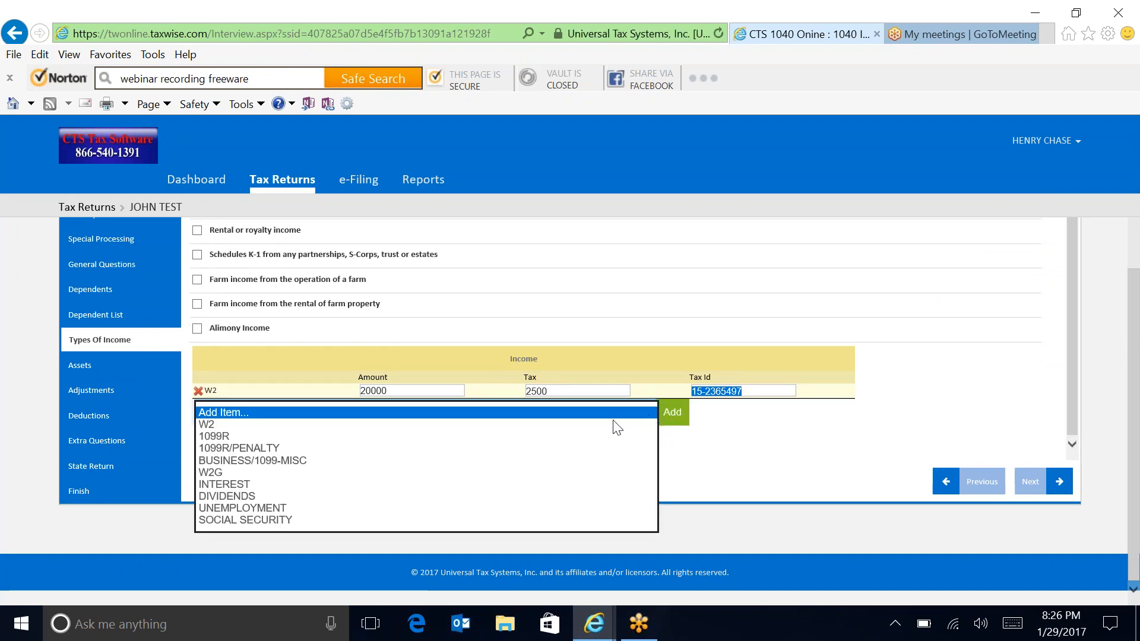
pyautogui.click(208, 425)
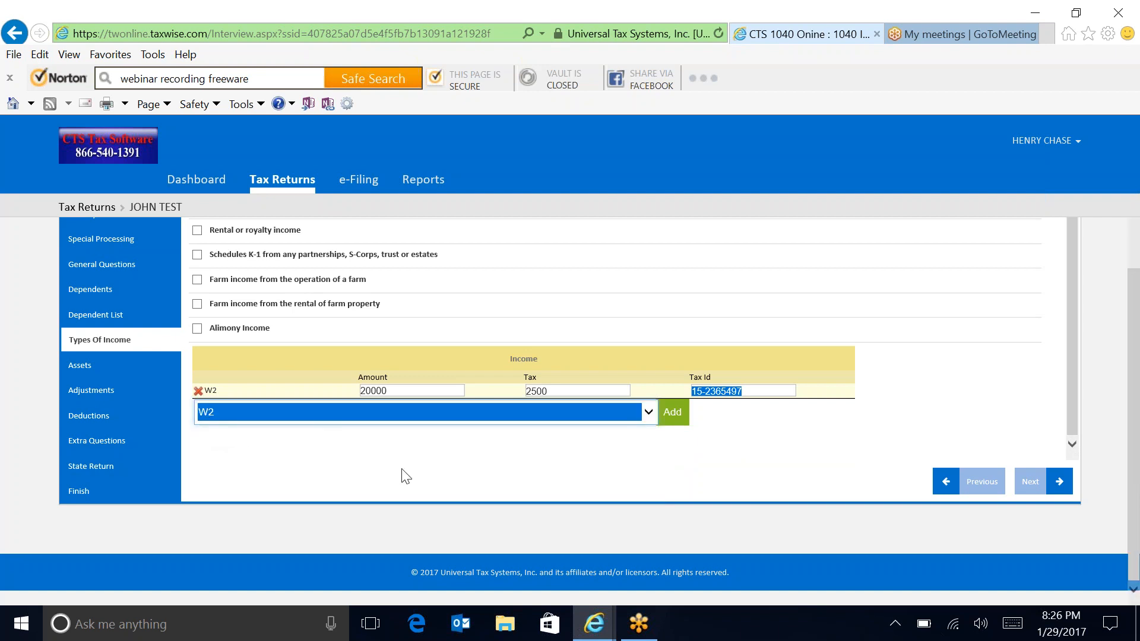
pyautogui.click(672, 412)
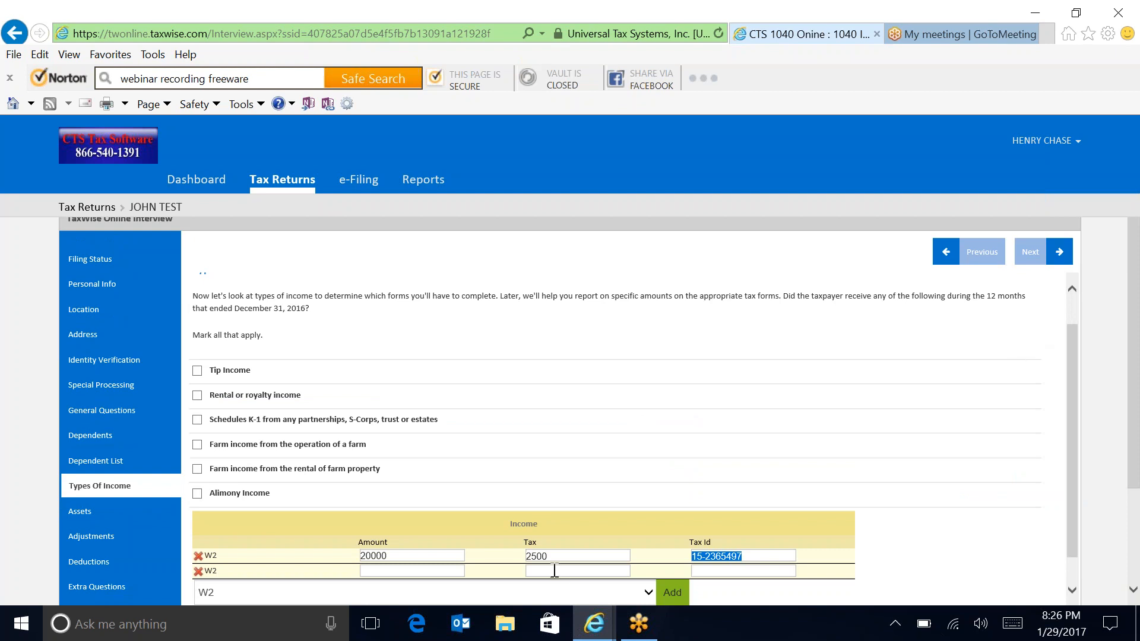
pyautogui.click(392, 571)
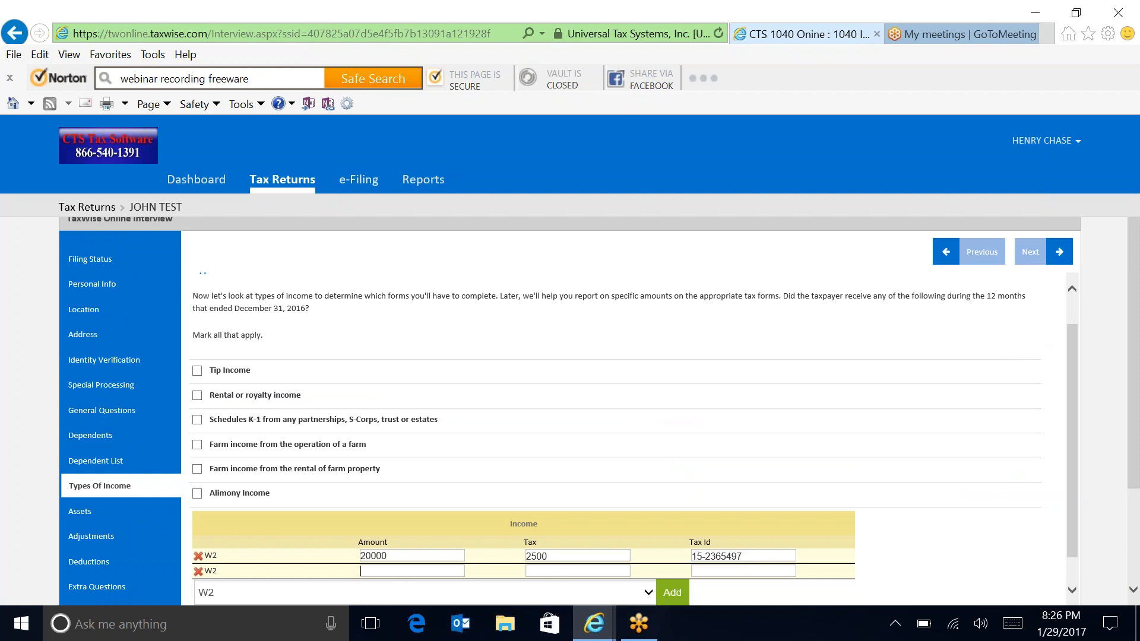
pyautogui.write('3000')
pyautogui.press('Tab')
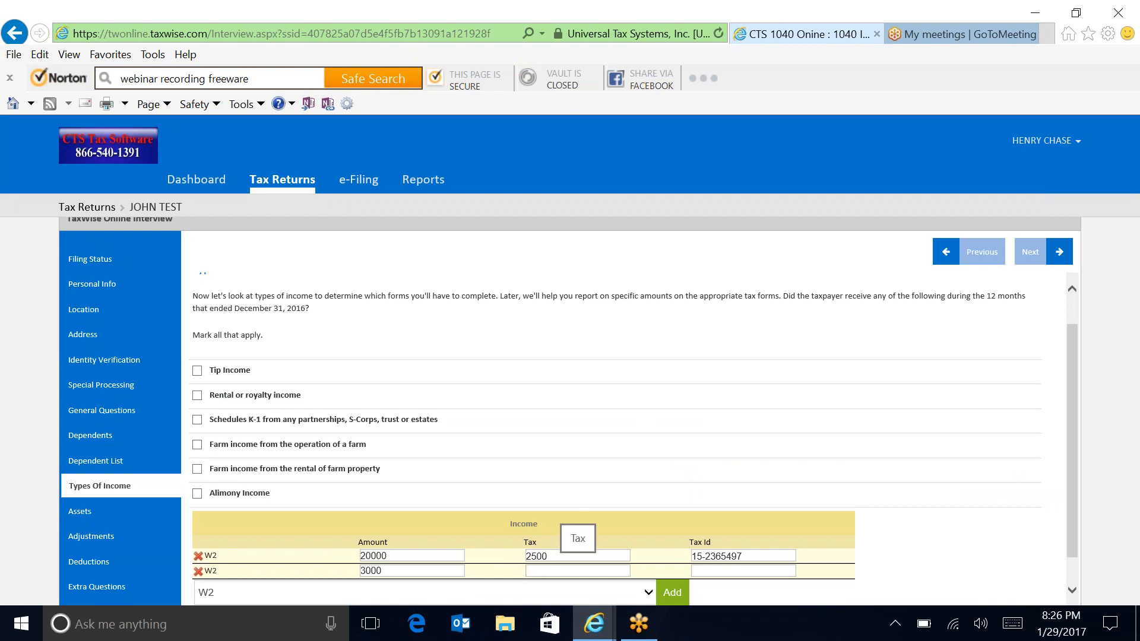
pyautogui.write('450')
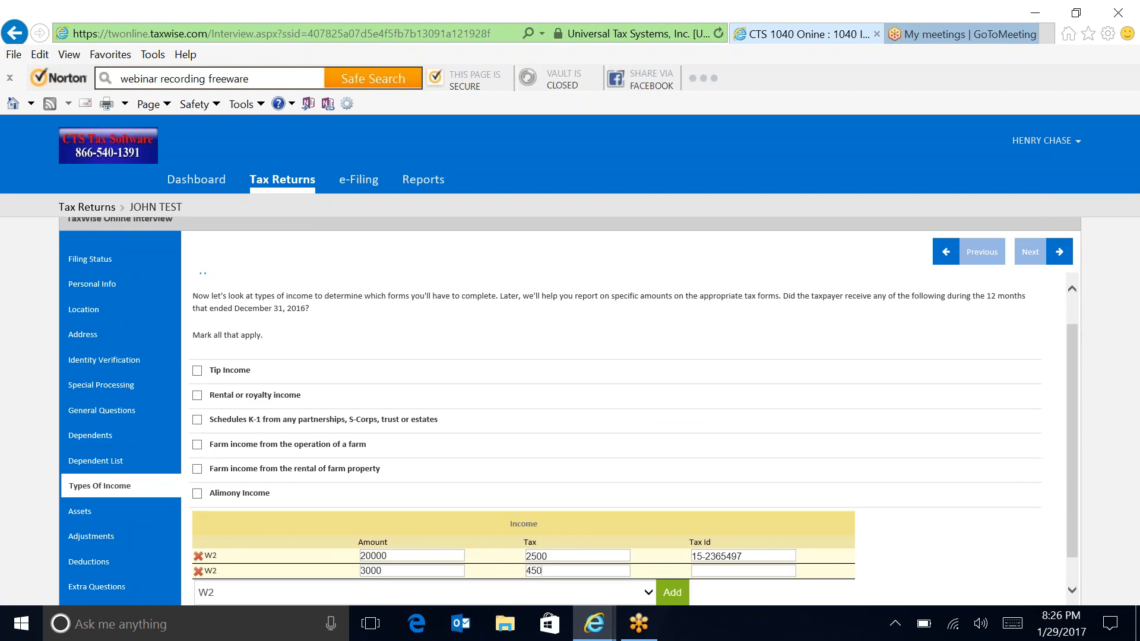
pyautogui.press('Tab')
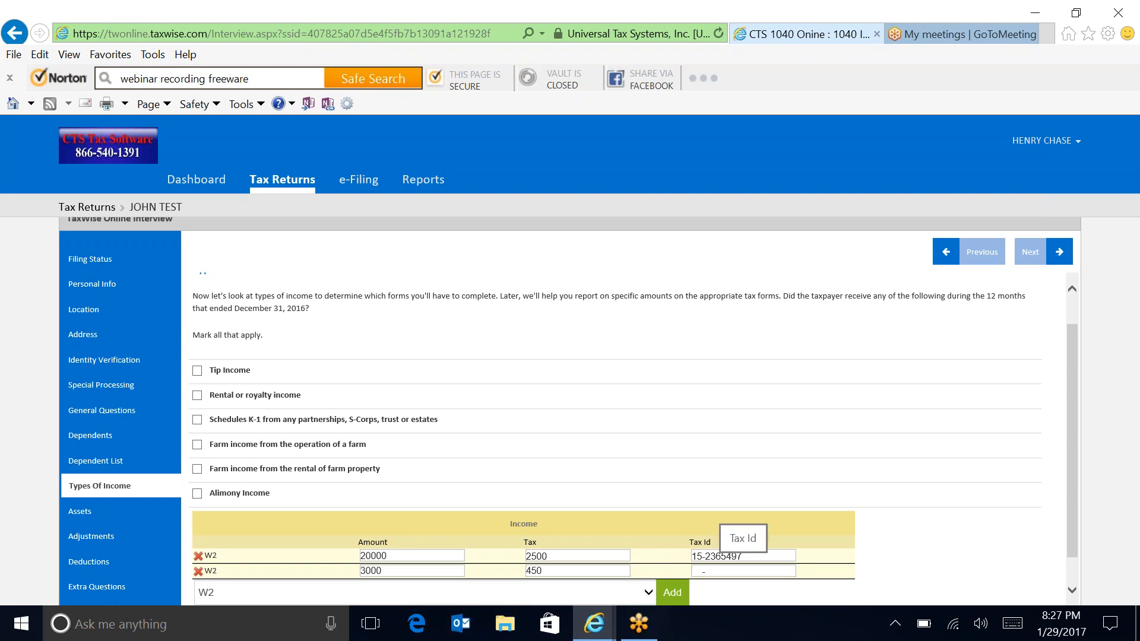
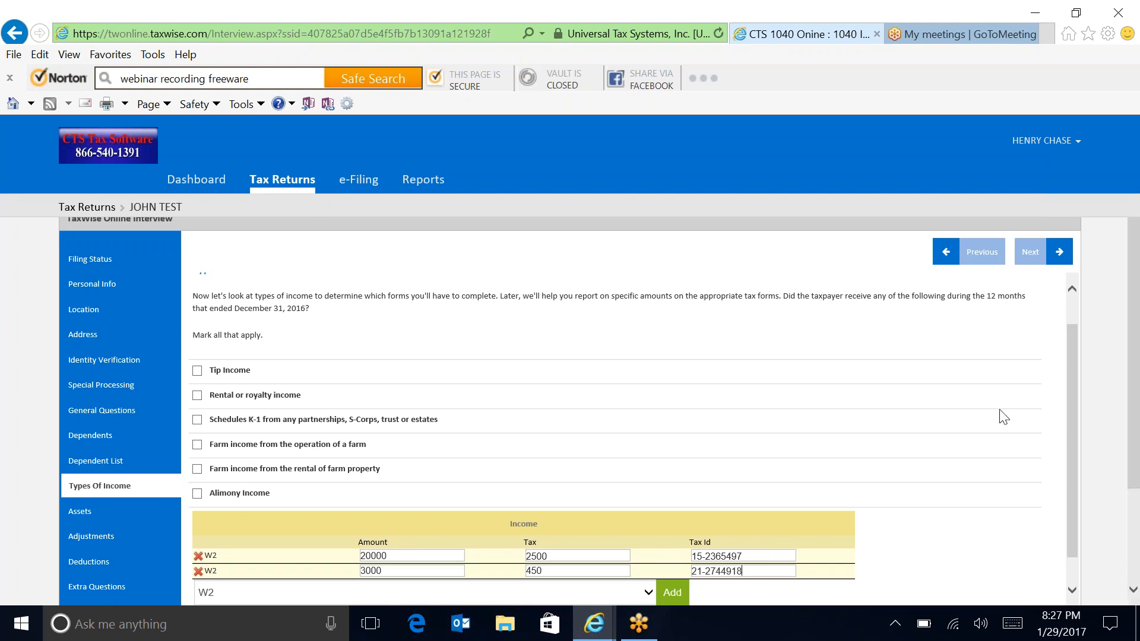
pyautogui.moveTo(1136, 428); pyautogui.dragTo(1135, 531)
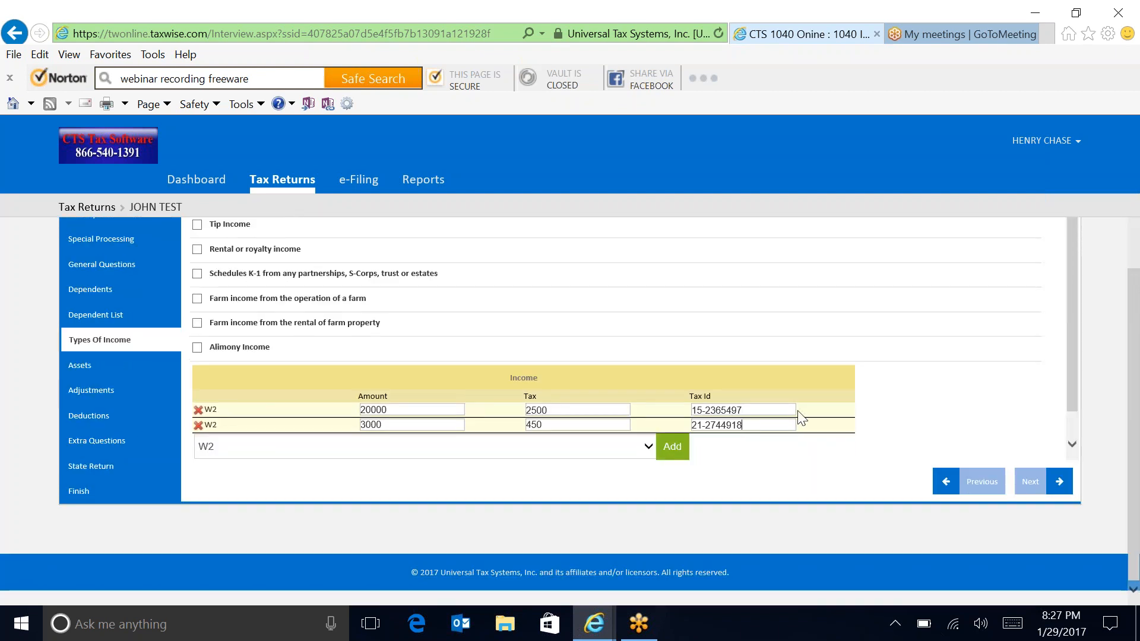
# Step: Add an INTEREST income entry of 100 and continue to the Assets page
pyautogui.click(653, 444)
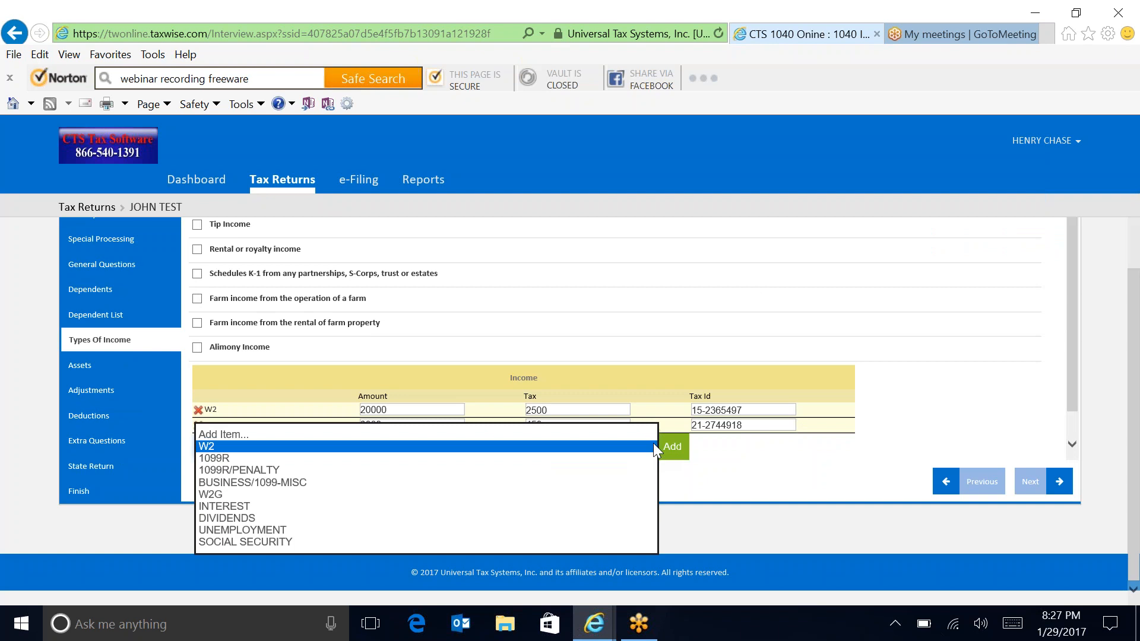
pyautogui.click(244, 507)
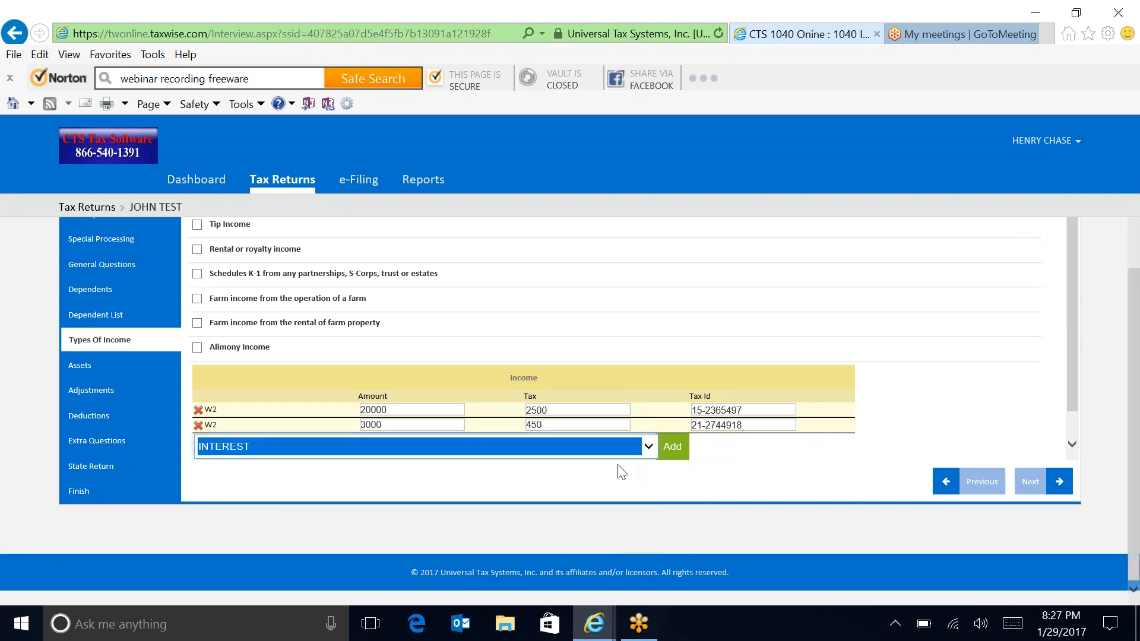
pyautogui.click(673, 447)
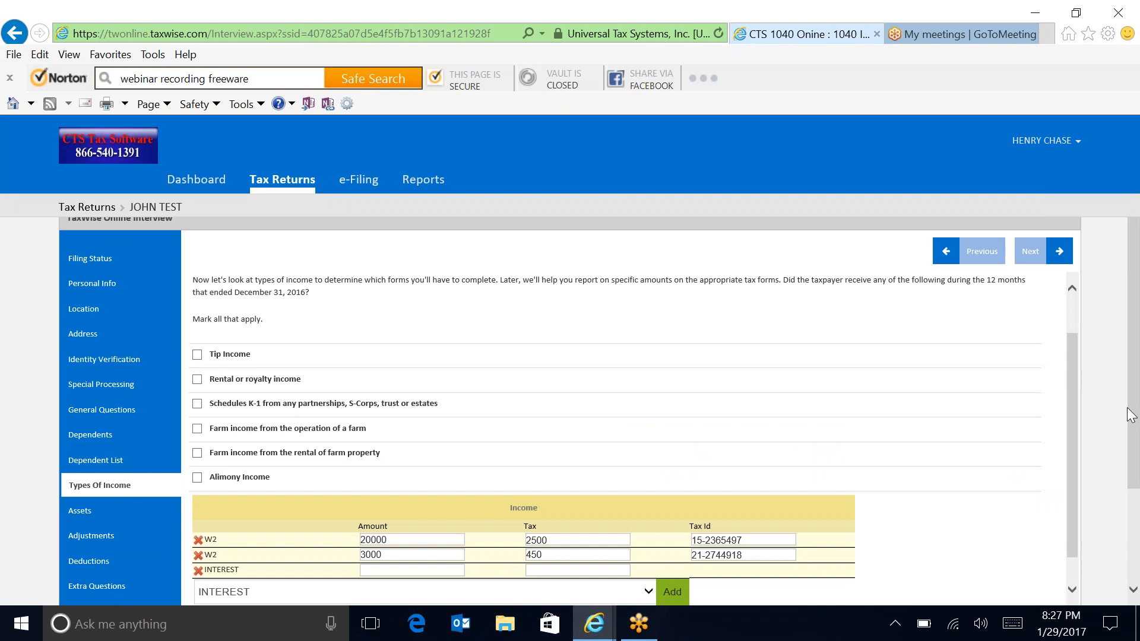
pyautogui.moveTo(1131, 416); pyautogui.dragTo(1137, 525)
pyautogui.click(393, 425)
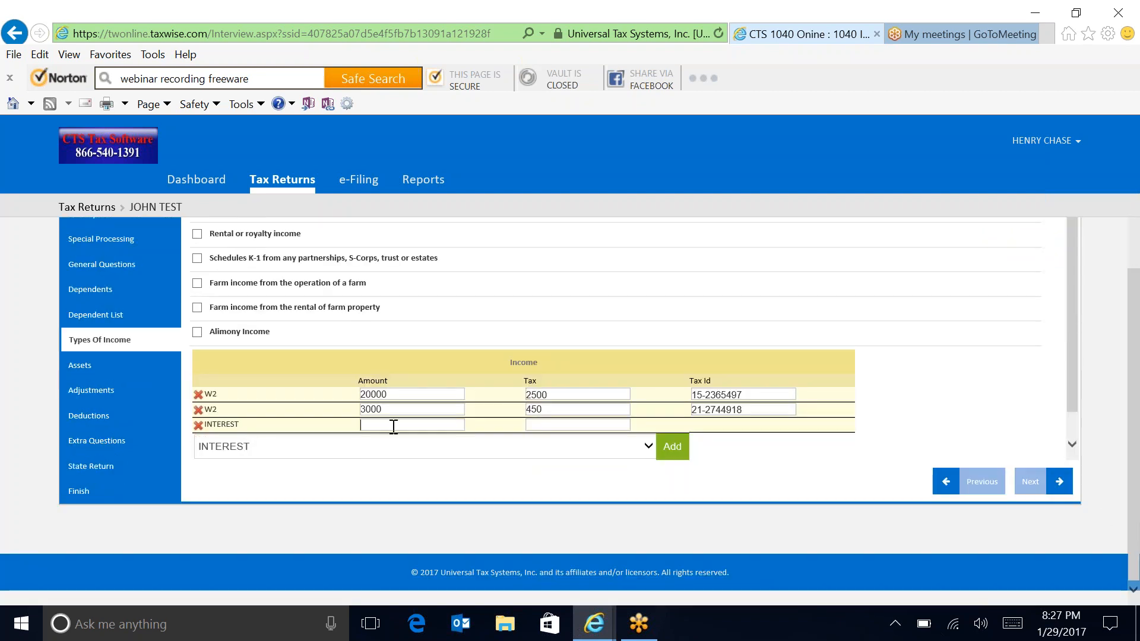
pyautogui.write('10')
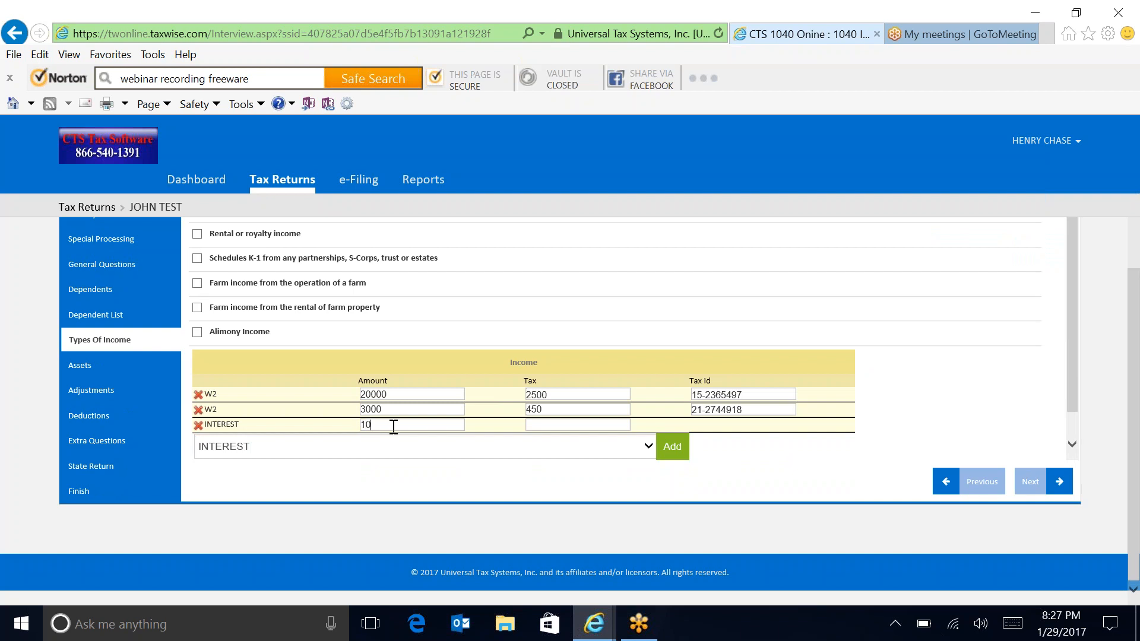
pyautogui.write('0')
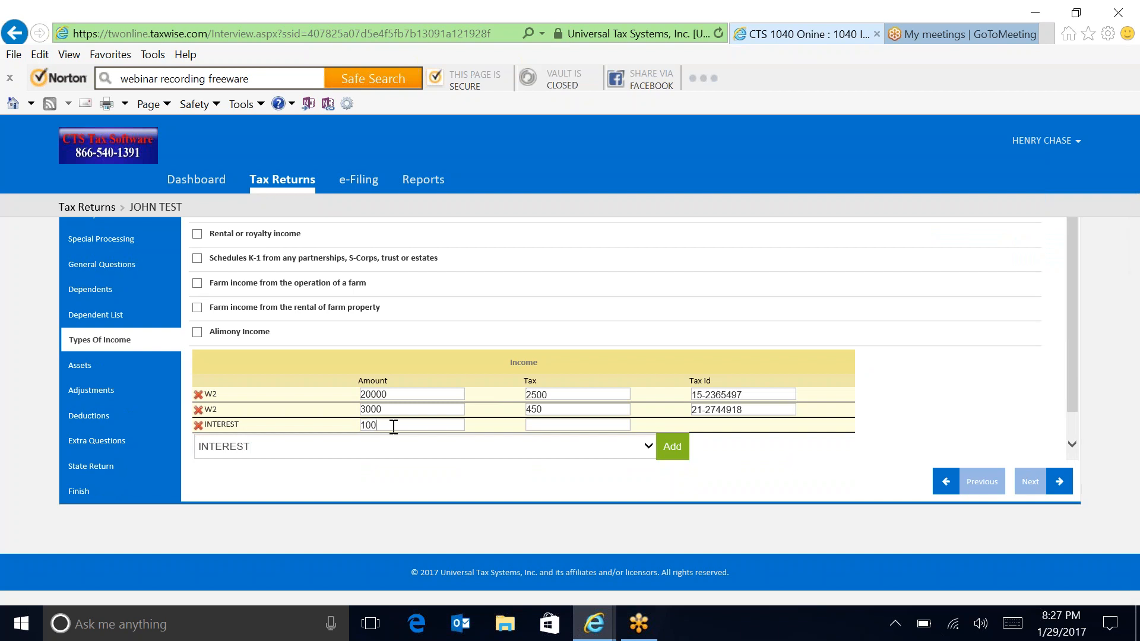
pyautogui.press('Tab')
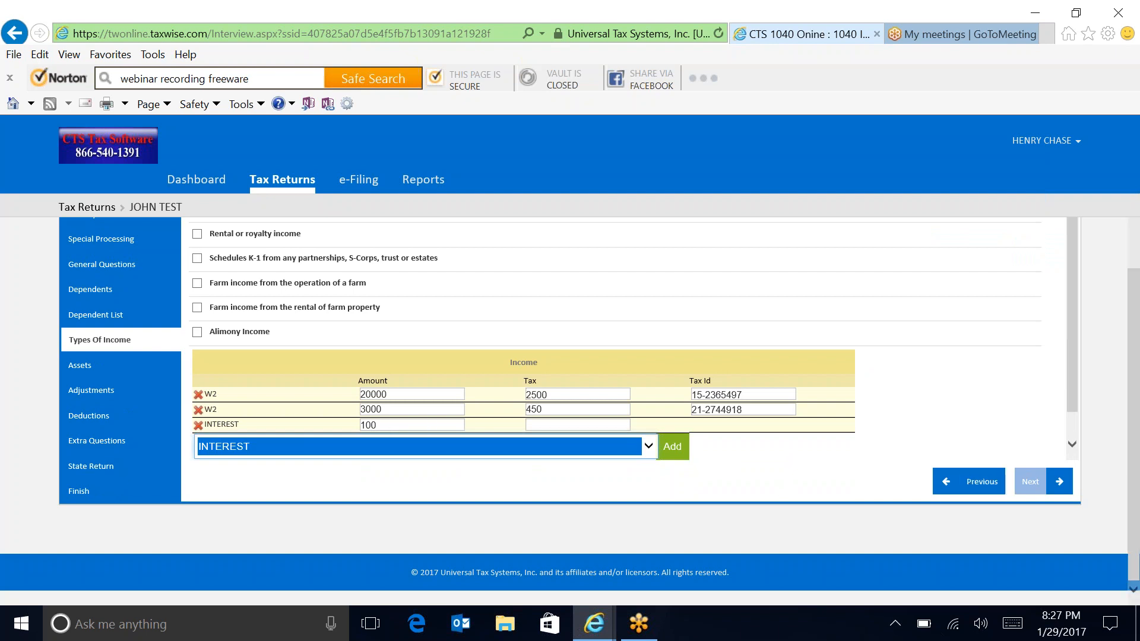
pyautogui.click(1065, 484)
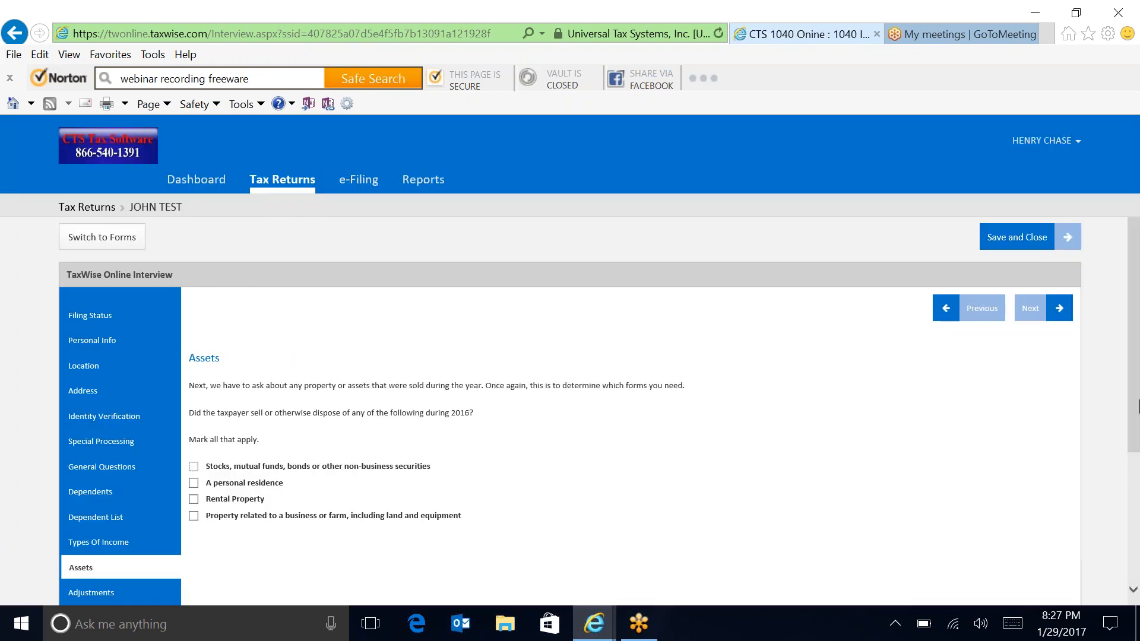
# Step: Leave every Assets option unchecked and continue to the Adjustments page
pyautogui.moveTo(1126, 392); pyautogui.dragTo(1131, 472)
pyautogui.moveTo(1134, 383); pyautogui.dragTo(1135, 466)
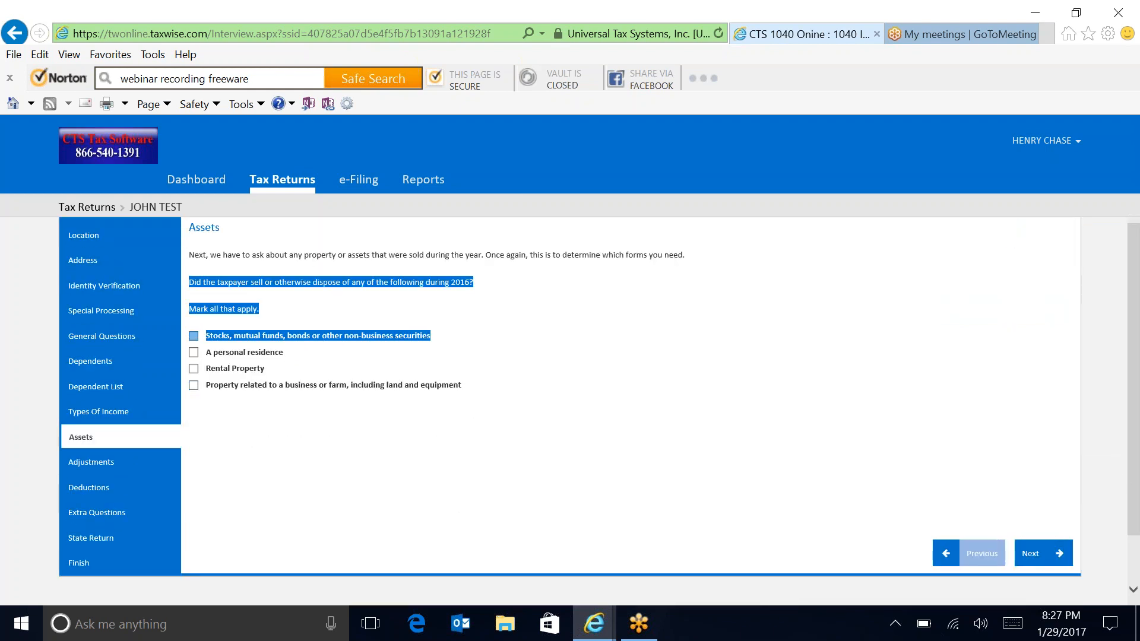
pyautogui.click(1045, 557)
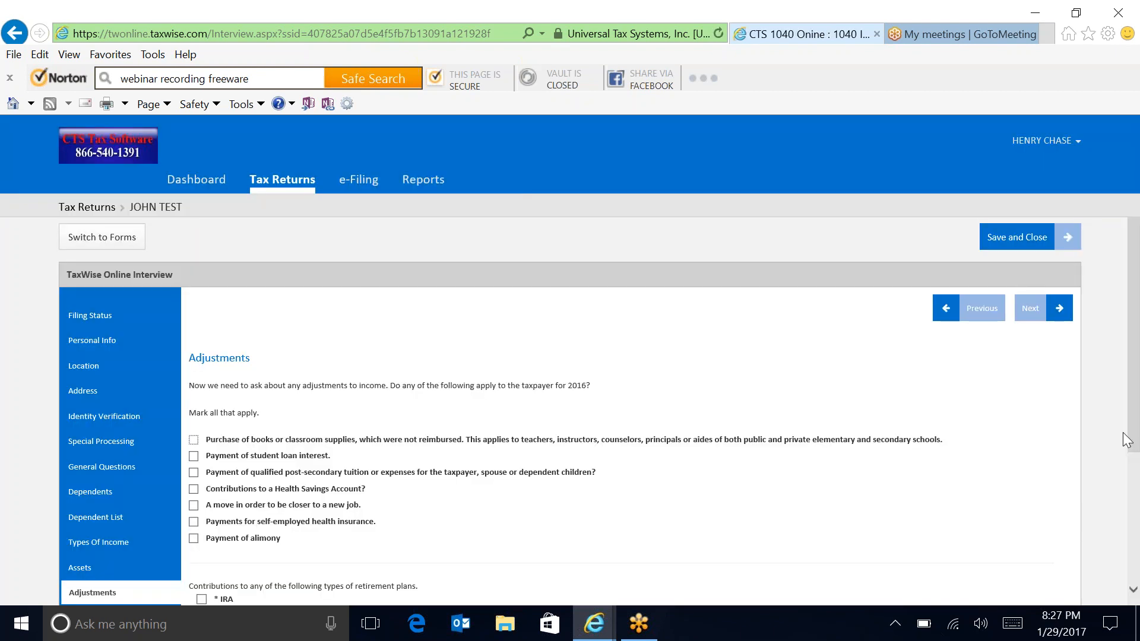
pyautogui.moveTo(1133, 437); pyautogui.dragTo(1135, 514)
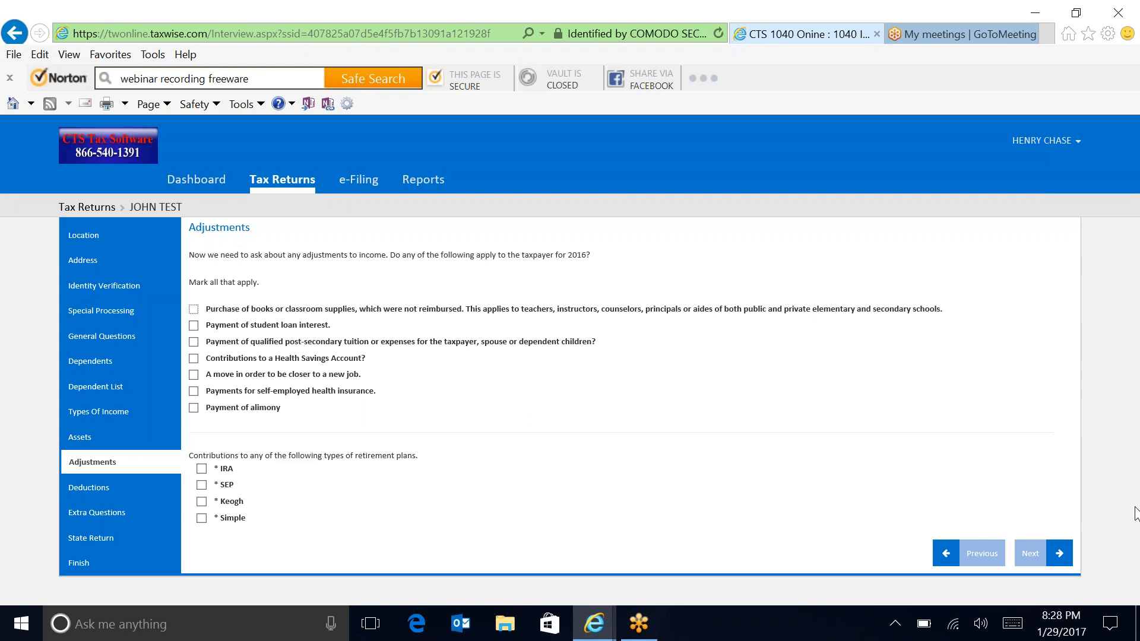
# Step: Pass the Adjustments and Deductions pages with nothing checked, arriving at Extra Questions
pyautogui.click(1046, 551)
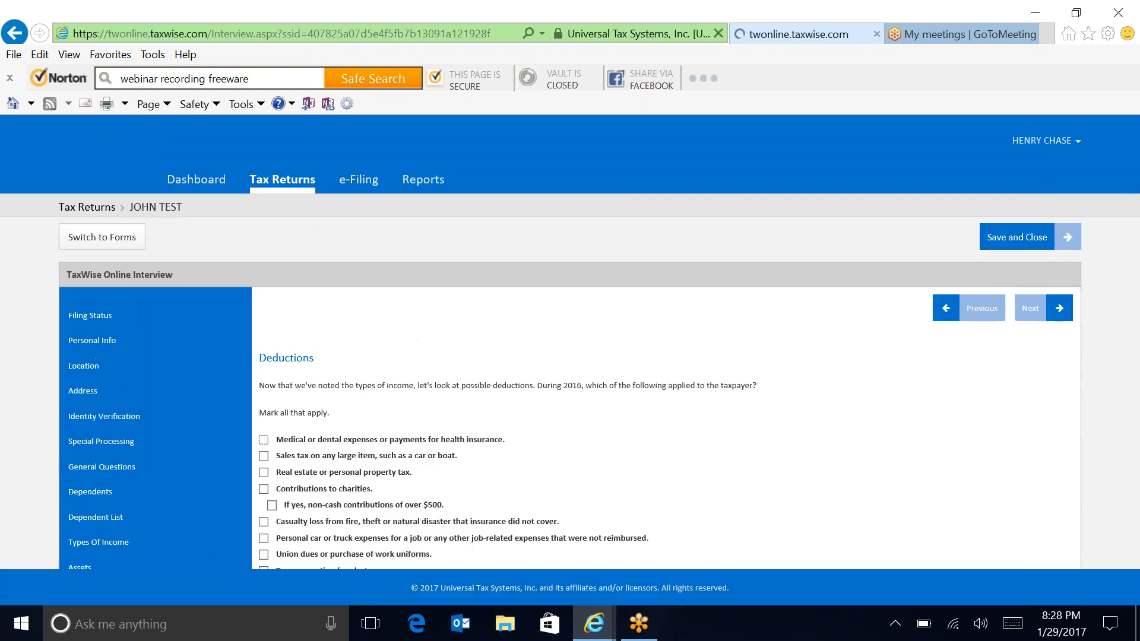
pyautogui.moveTo(1138, 389); pyautogui.dragTo(1139, 455)
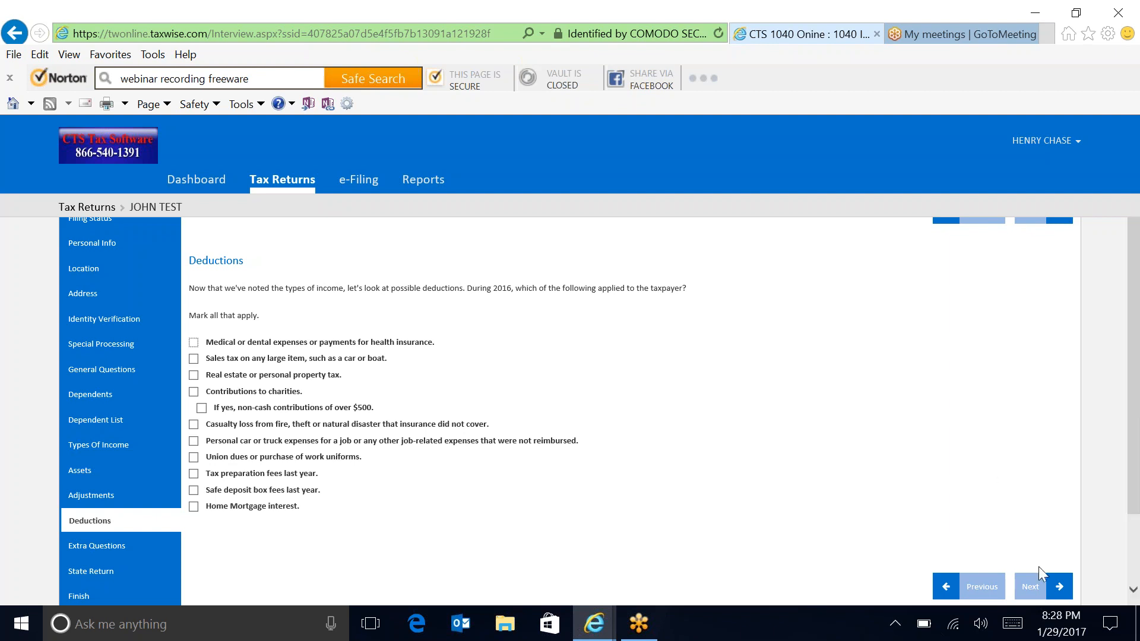
pyautogui.click(1050, 591)
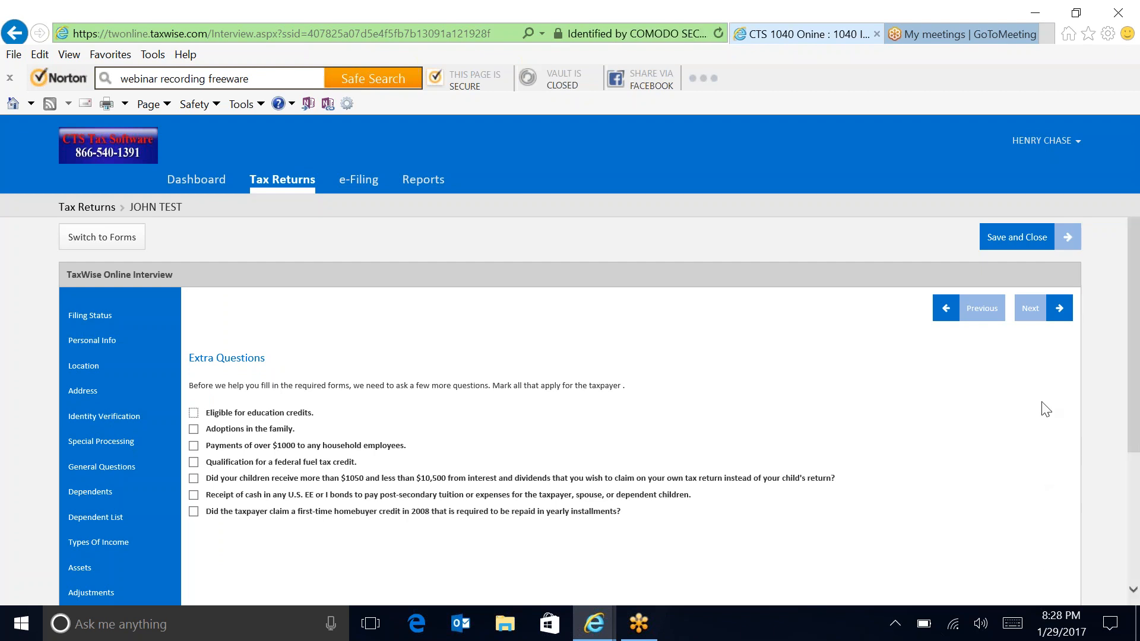
# Step: Continue past Extra Questions and keep No for state returns to reach Finish
pyautogui.click(1048, 316)
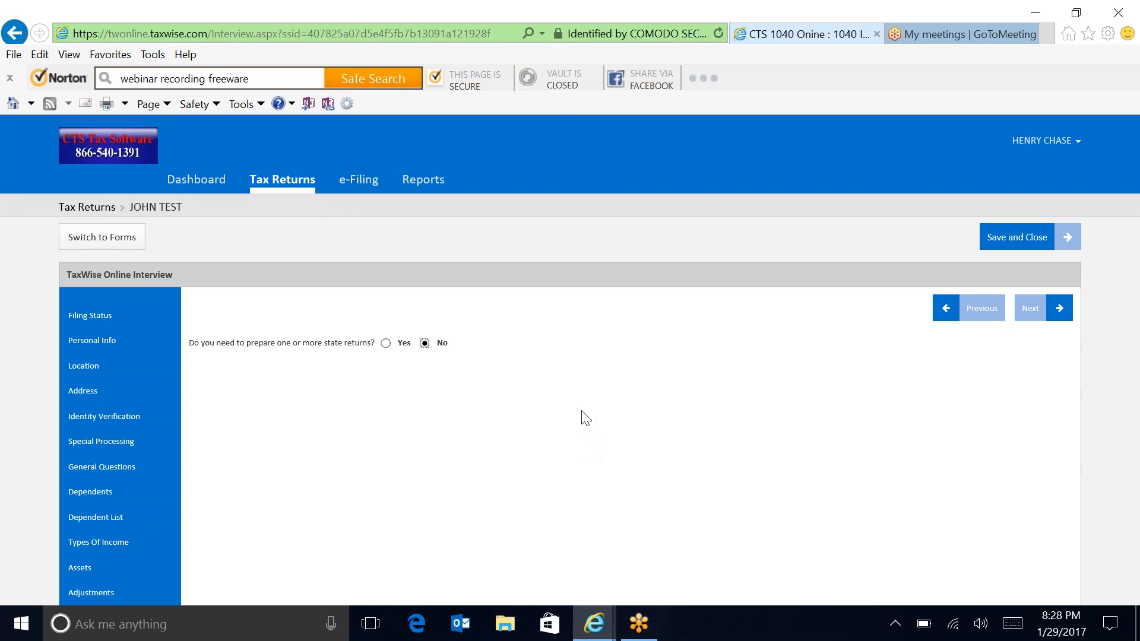
pyautogui.click(1044, 314)
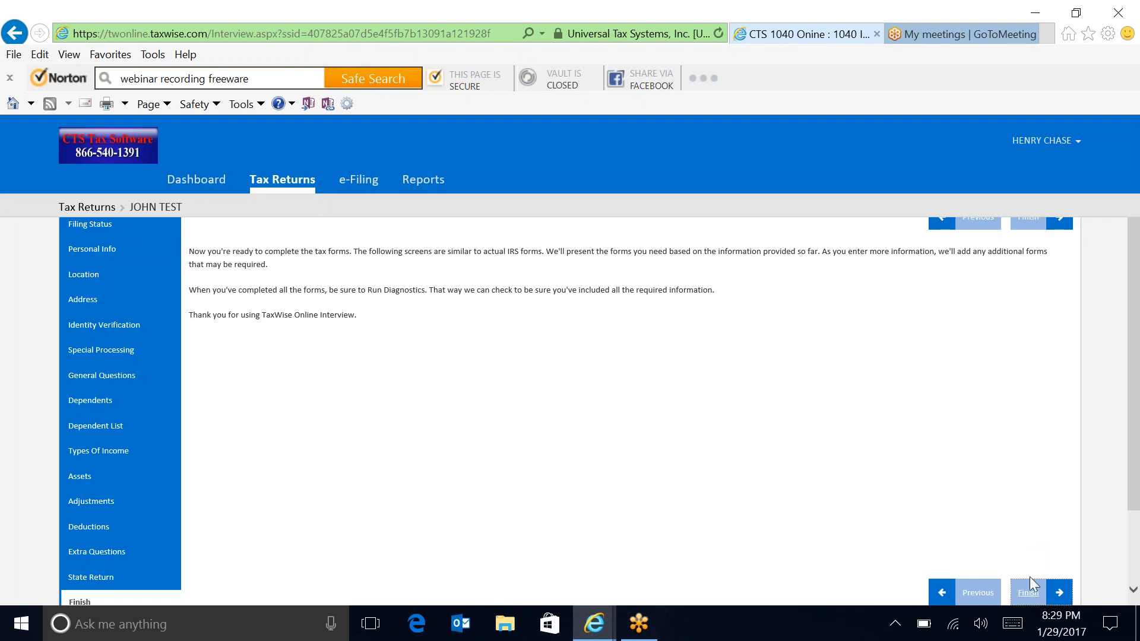
# Step: Finish the interview and scroll down the Main Information Sheet toward the preparer details
pyautogui.click(1029, 593)
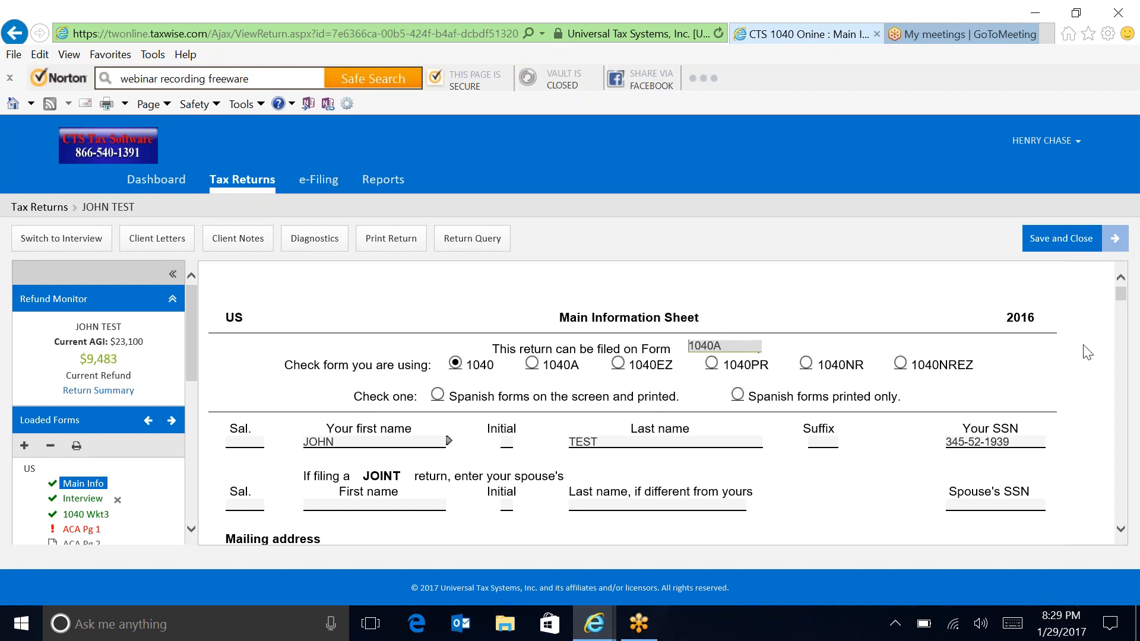
pyautogui.click(1121, 532)
pyautogui.click(1120, 532)
pyautogui.click(1120, 532)
pyautogui.click(1120, 533)
pyautogui.click(1121, 533)
pyautogui.click(1121, 533)
pyautogui.click(1120, 532)
pyautogui.click(1120, 532)
pyautogui.click(1120, 532)
pyautogui.click(1120, 532)
pyautogui.click(1120, 532)
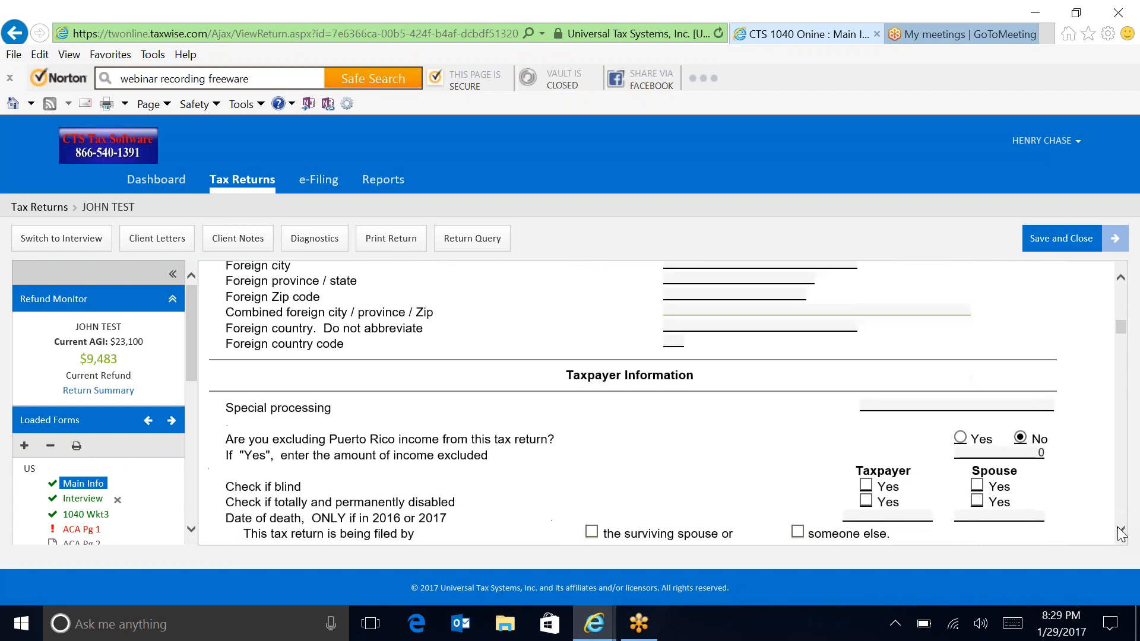
pyautogui.click(1120, 533)
pyautogui.click(1121, 533)
pyautogui.click(1121, 532)
pyautogui.click(1120, 532)
pyautogui.click(1120, 533)
pyautogui.click(1120, 533)
pyautogui.click(1120, 533)
pyautogui.click(1120, 532)
pyautogui.click(1120, 532)
pyautogui.click(1120, 533)
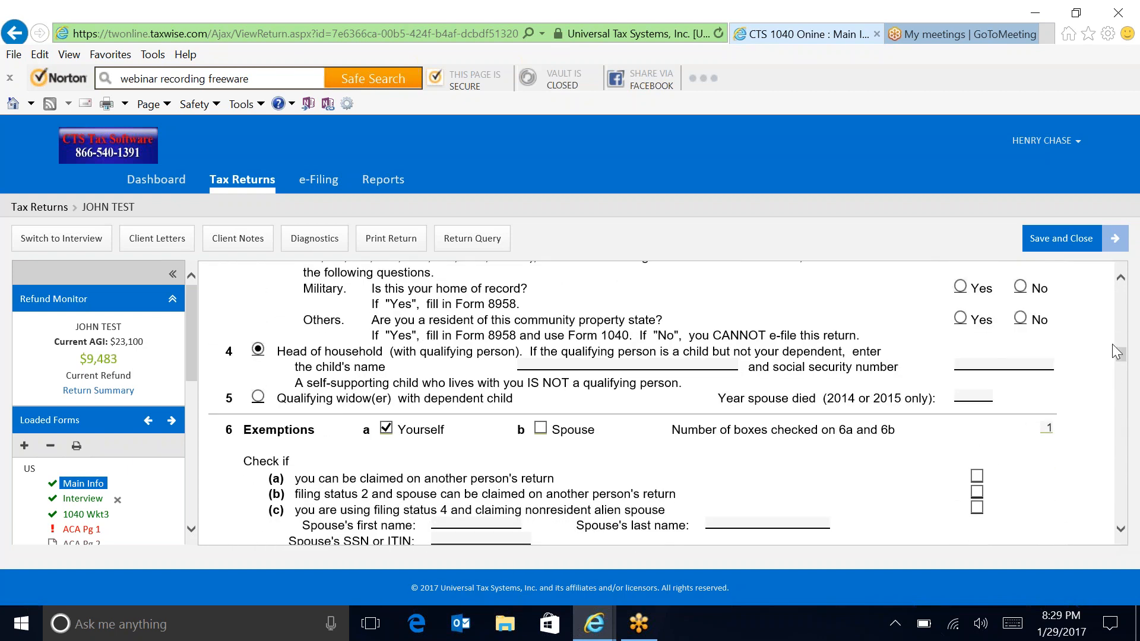
# Step: Check the 01/12/2017 signature date beside the taxpayer PIN
pyautogui.moveTo(1123, 356); pyautogui.dragTo(1138, 466)
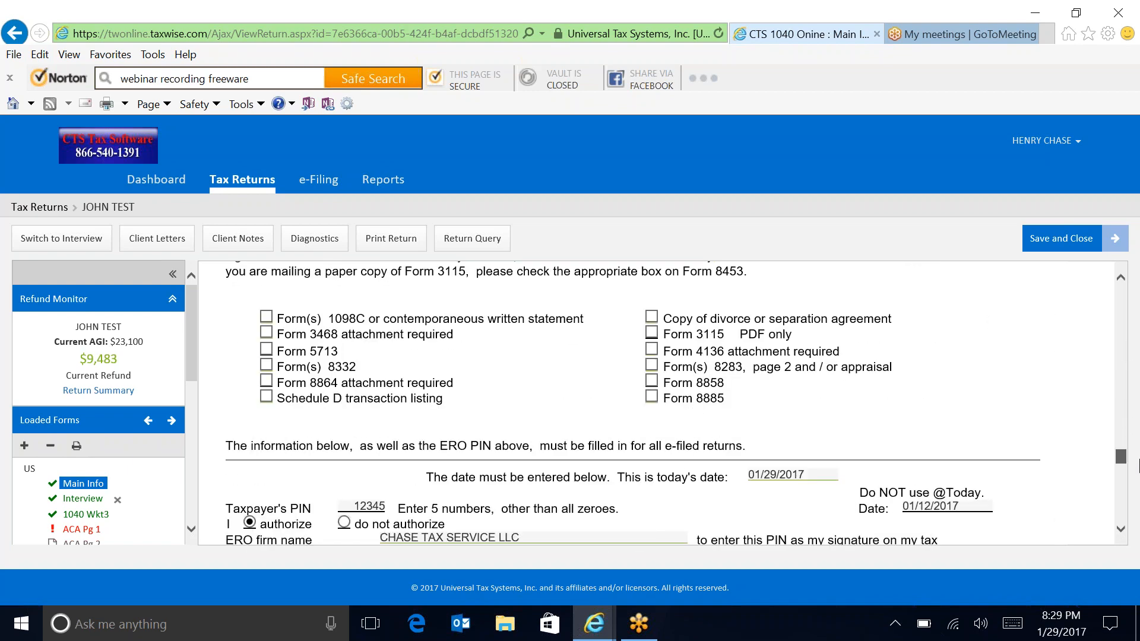
pyautogui.click(944, 507)
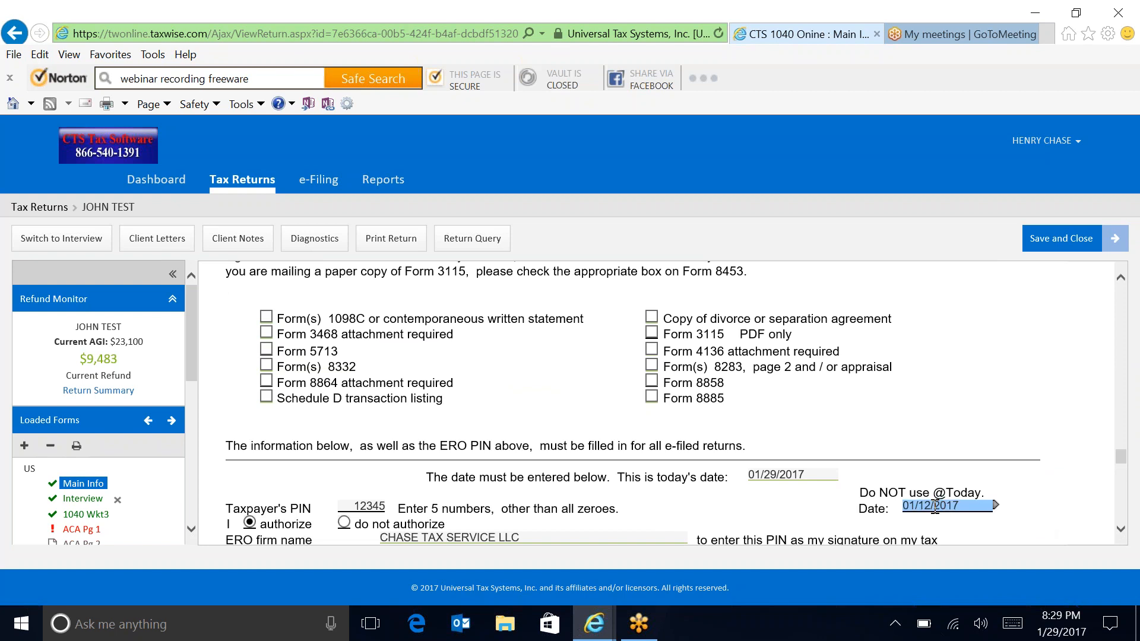
pyautogui.moveTo(1124, 475); pyautogui.dragTo(1129, 510)
# Step: Enter 01/29/2017 as the preparer's date and review the rest of the Main Information sheet
pyautogui.click(971, 455)
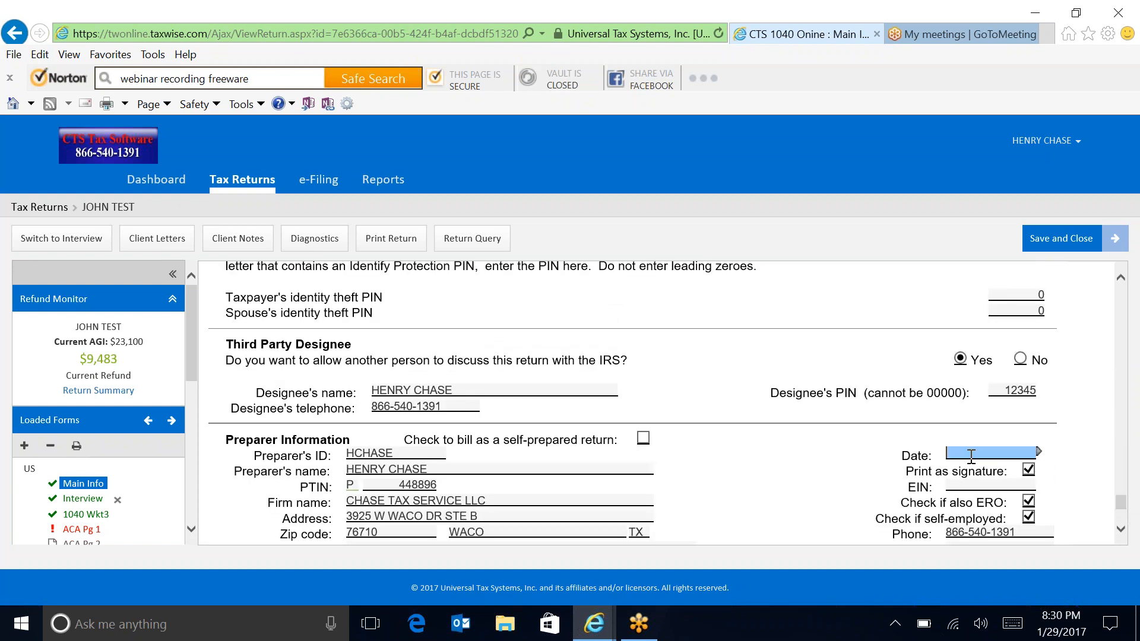
pyautogui.write('01/29/2017')
pyautogui.press('Tab')
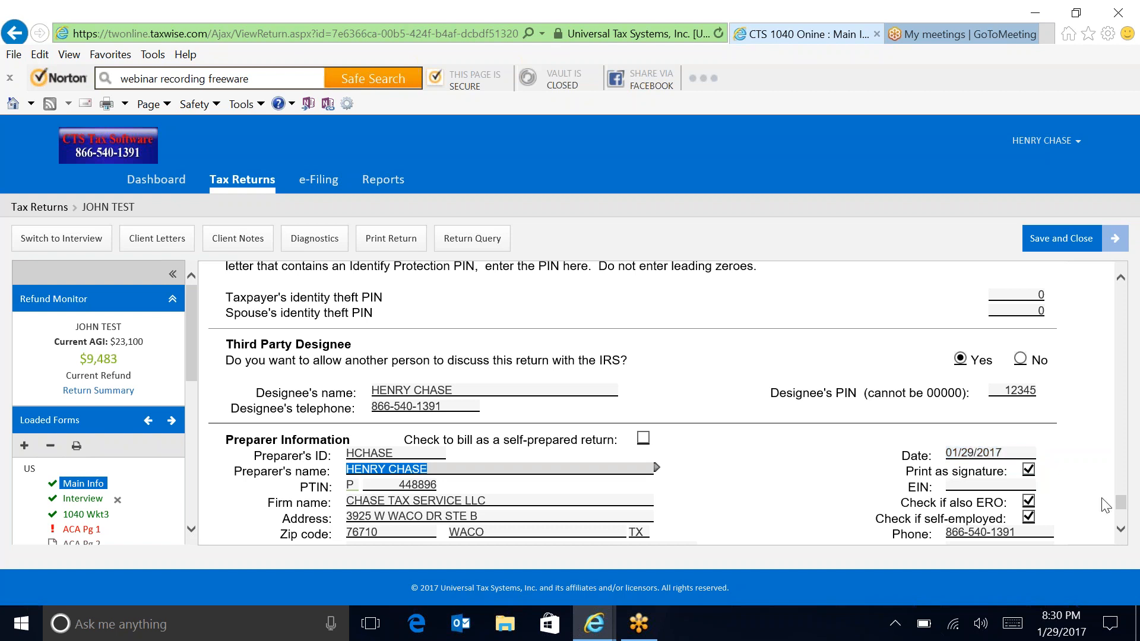
pyautogui.moveTo(1124, 498); pyautogui.dragTo(1119, 441)
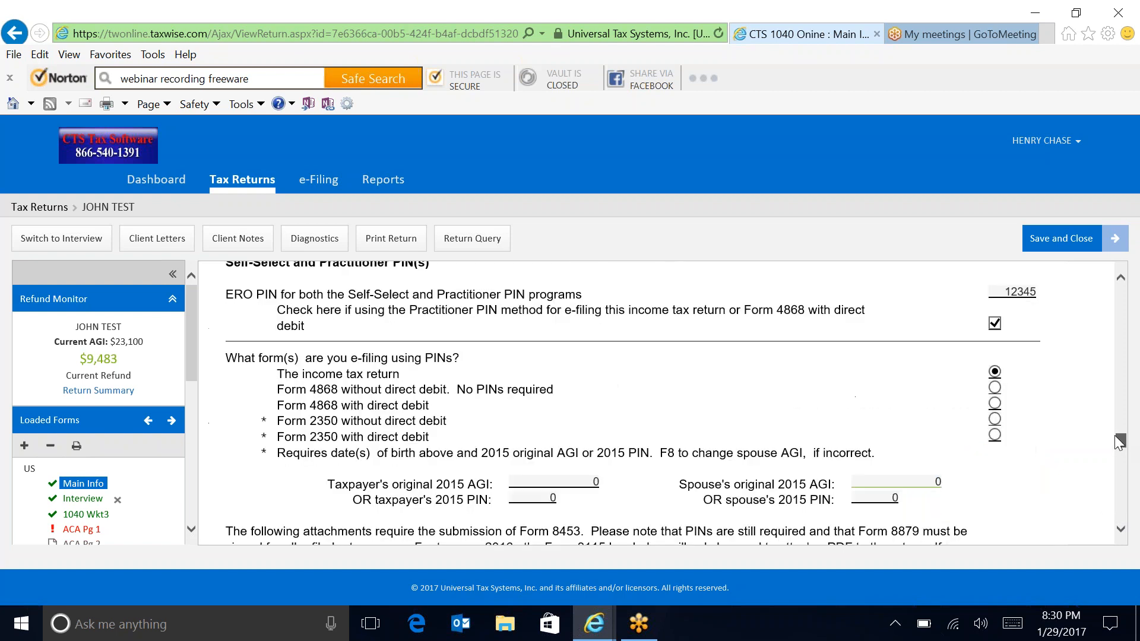
pyautogui.moveTo(1105, 388); pyautogui.dragTo(1098, 352)
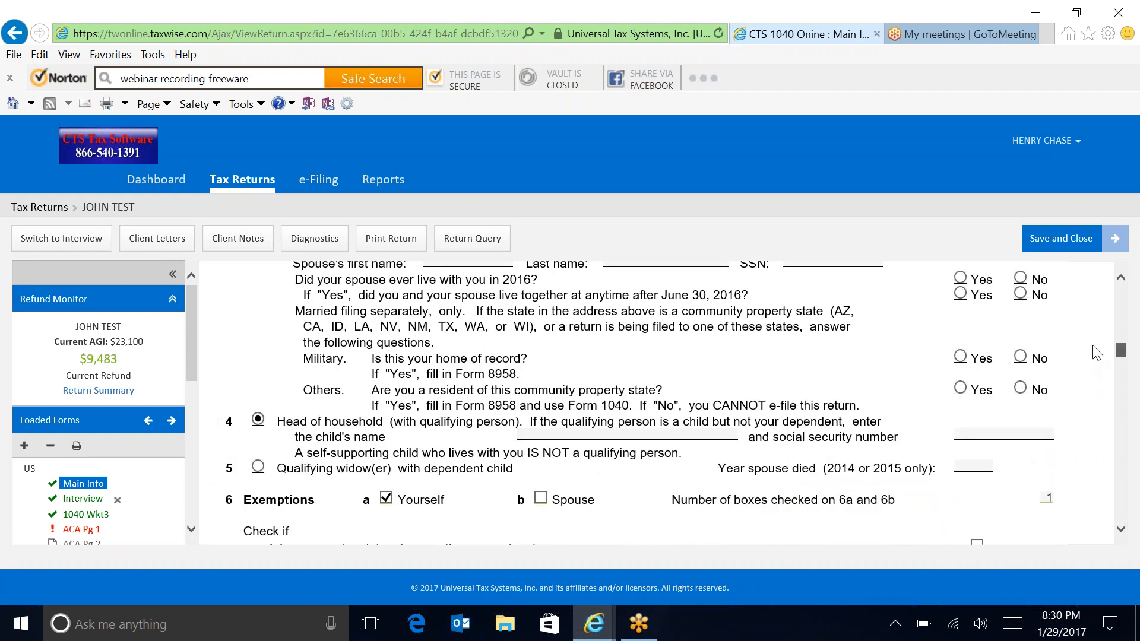
pyautogui.scroll(3, 1127, 351)
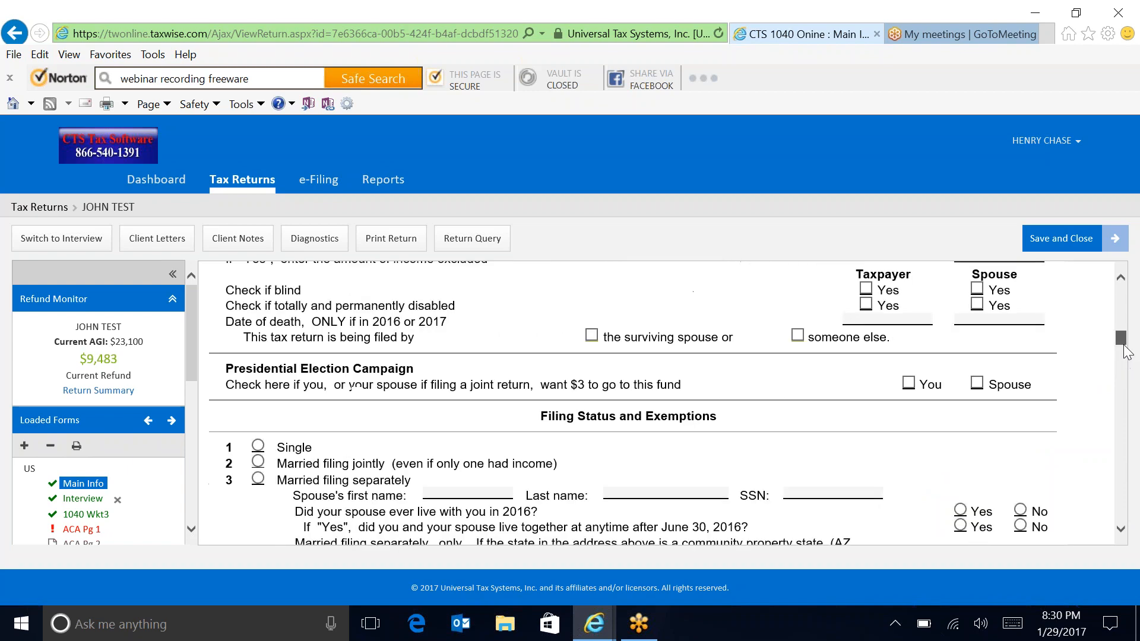
pyautogui.moveTo(1124, 347); pyautogui.dragTo(1139, 409)
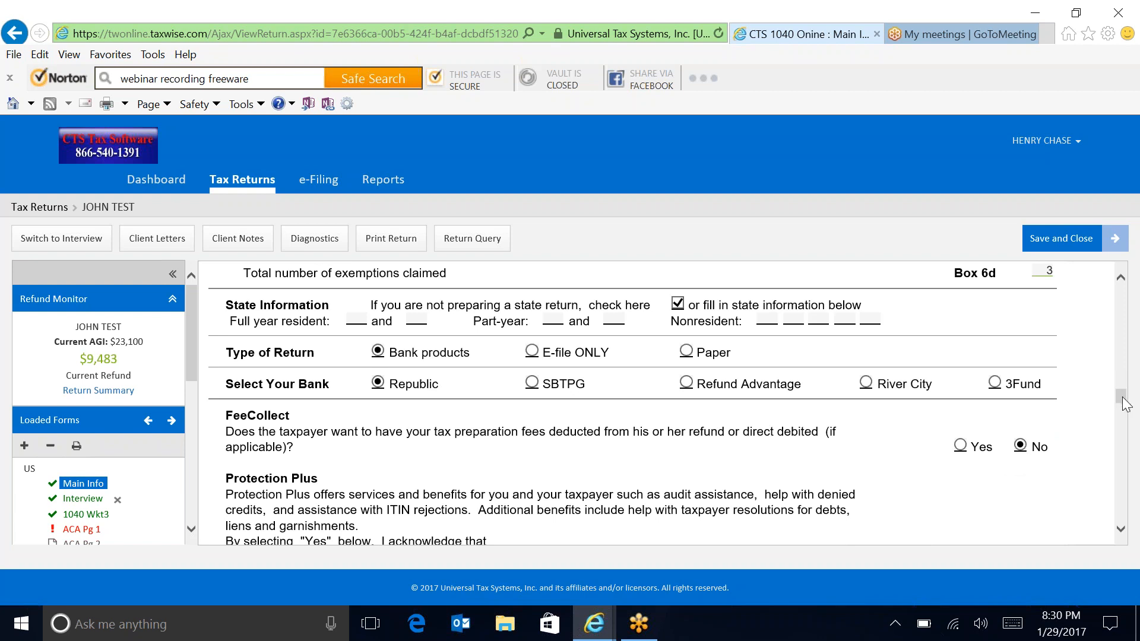
pyautogui.moveTo(1121, 395); pyautogui.dragTo(1127, 425)
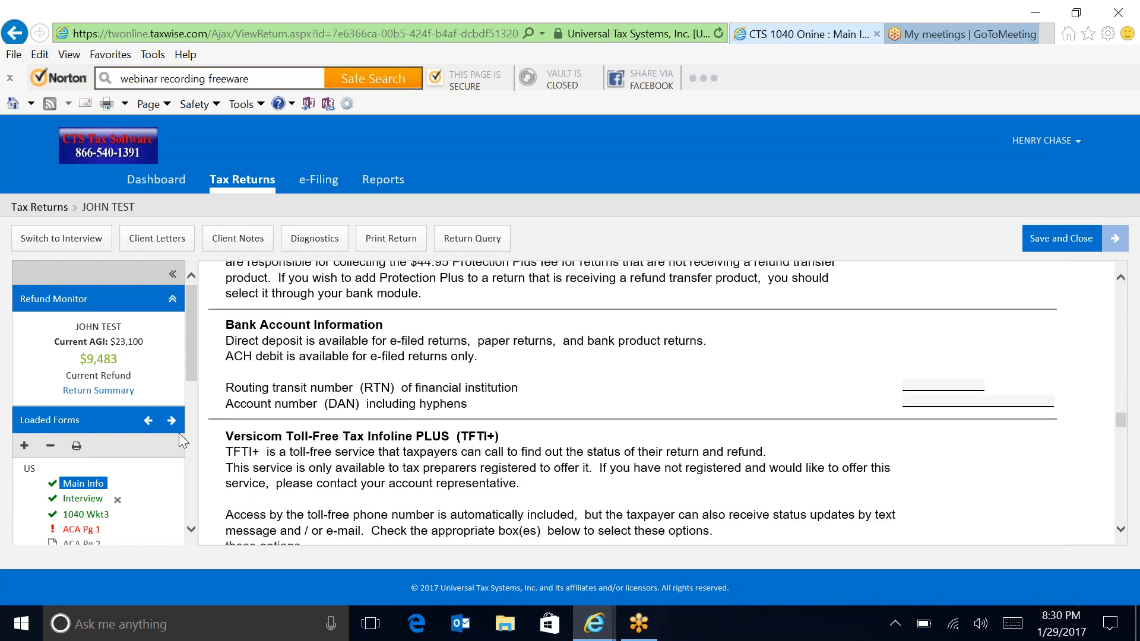
pyautogui.moveTo(194, 371); pyautogui.dragTo(190, 427)
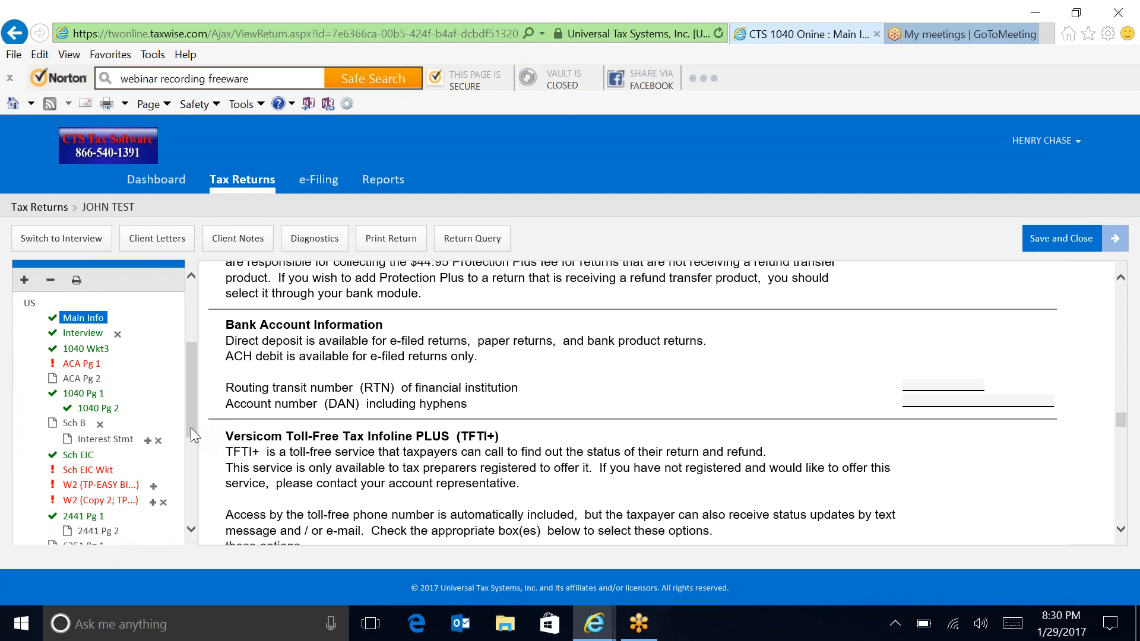
# Step: On ACA Pg 1, give the second person minimum essential coverage for all 12 months
pyautogui.click(77, 366)
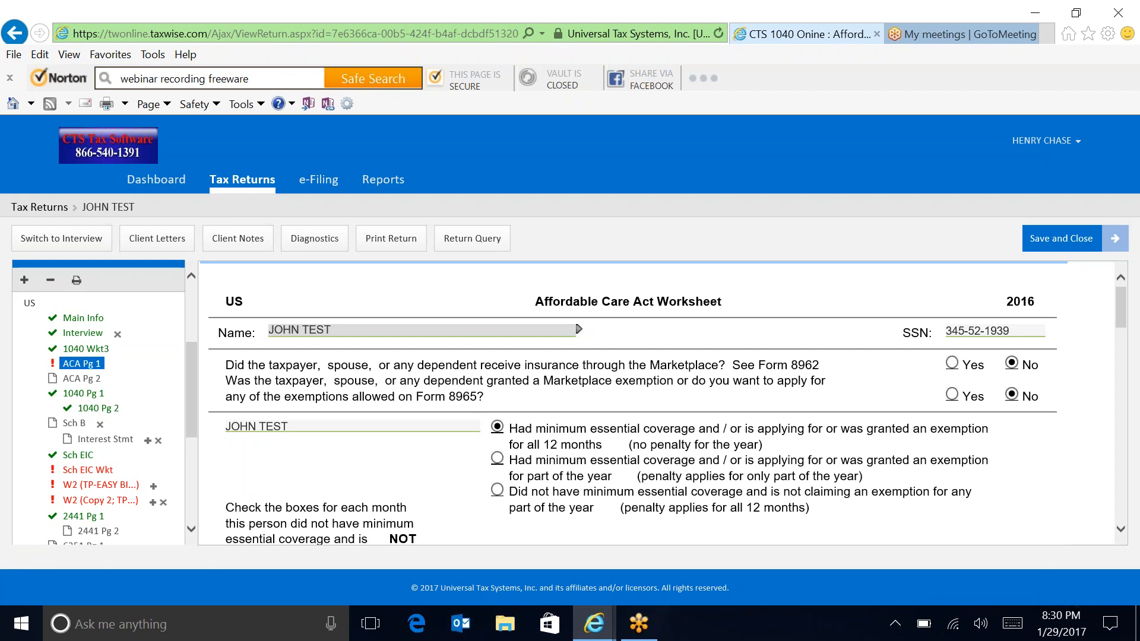
pyautogui.moveTo(1120, 312); pyautogui.dragTo(1122, 399)
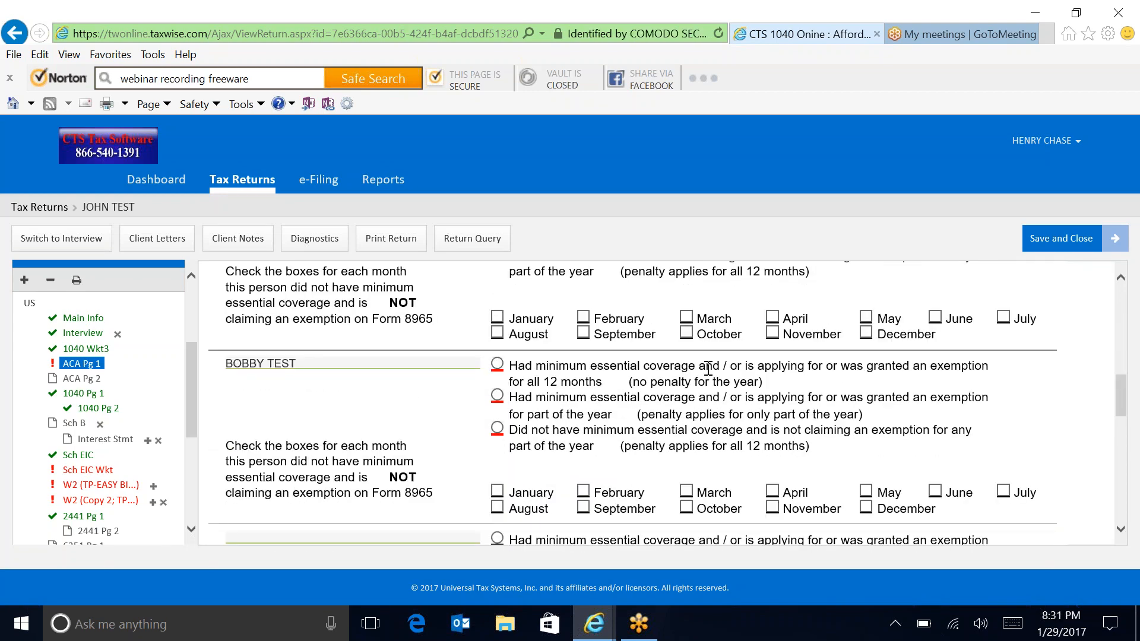
pyautogui.click(499, 365)
pyautogui.moveTo(1124, 395); pyautogui.dragTo(1128, 415)
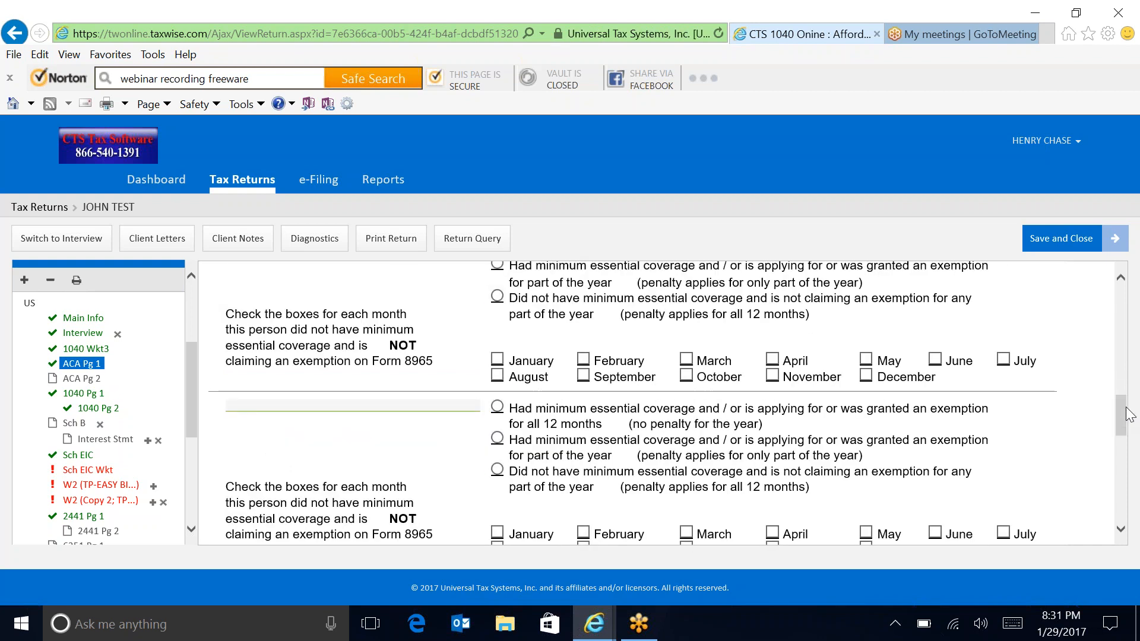
# Step: On the Sch EIC worksheet, answer Yes to lines 7, 8 and 10 and No to 9a for the second child
pyautogui.click(83, 473)
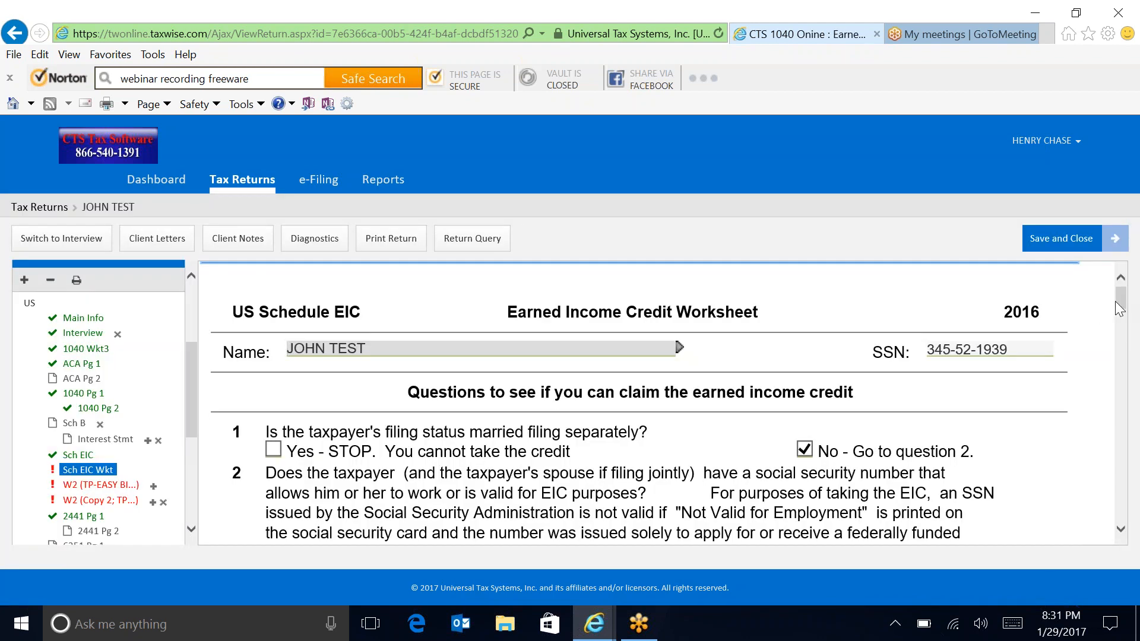
pyautogui.moveTo(1119, 305); pyautogui.dragTo(1121, 373)
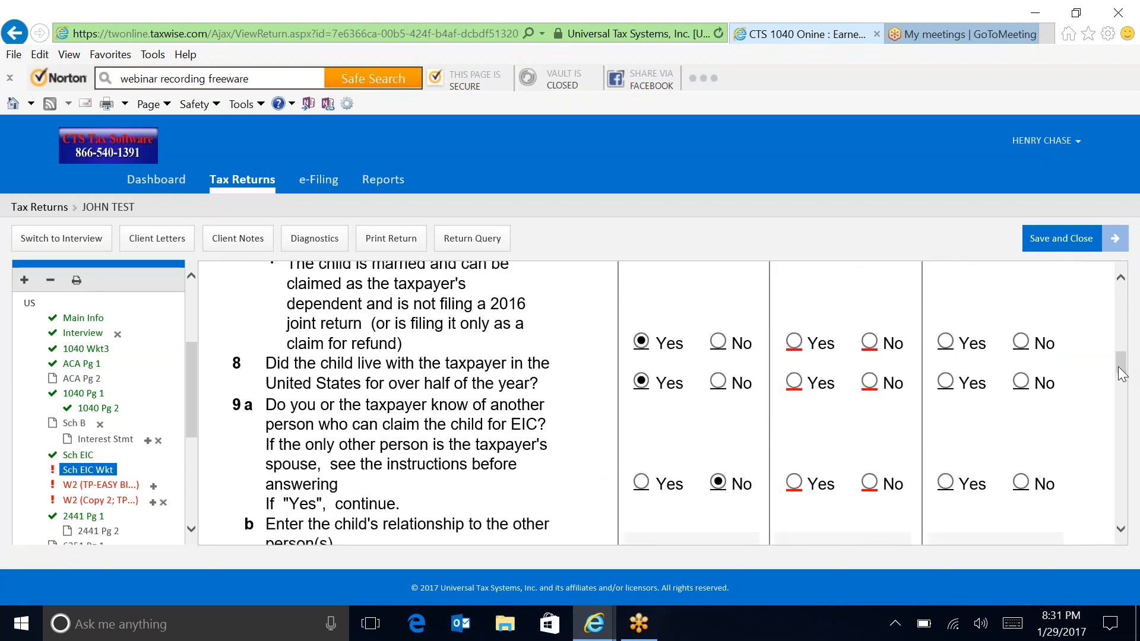
pyautogui.click(793, 342)
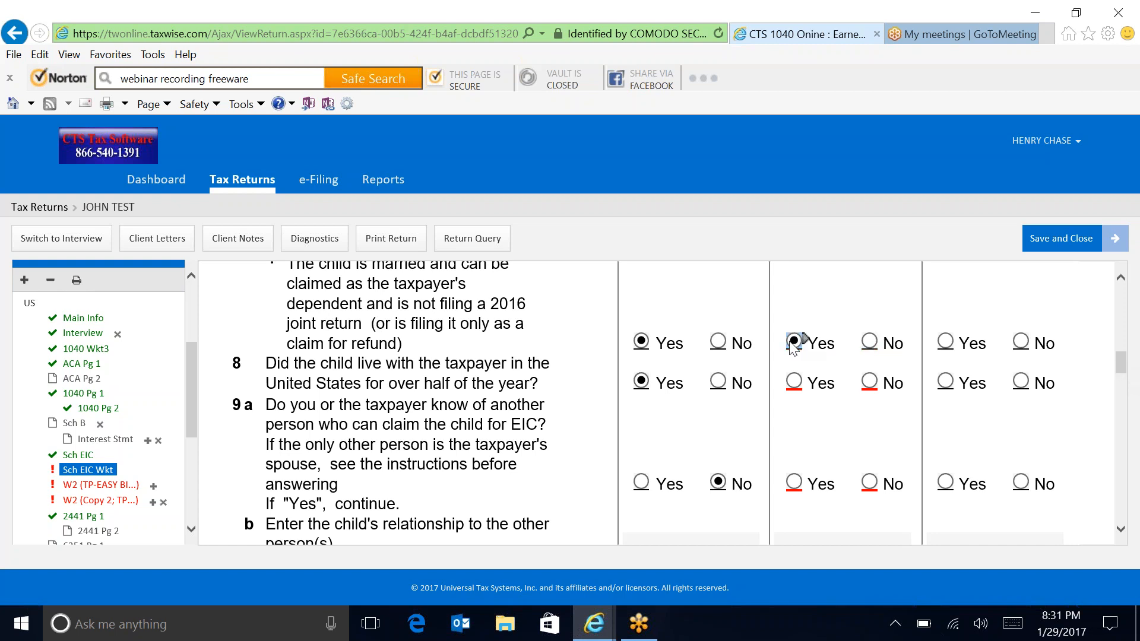
pyautogui.click(795, 382)
pyautogui.click(870, 484)
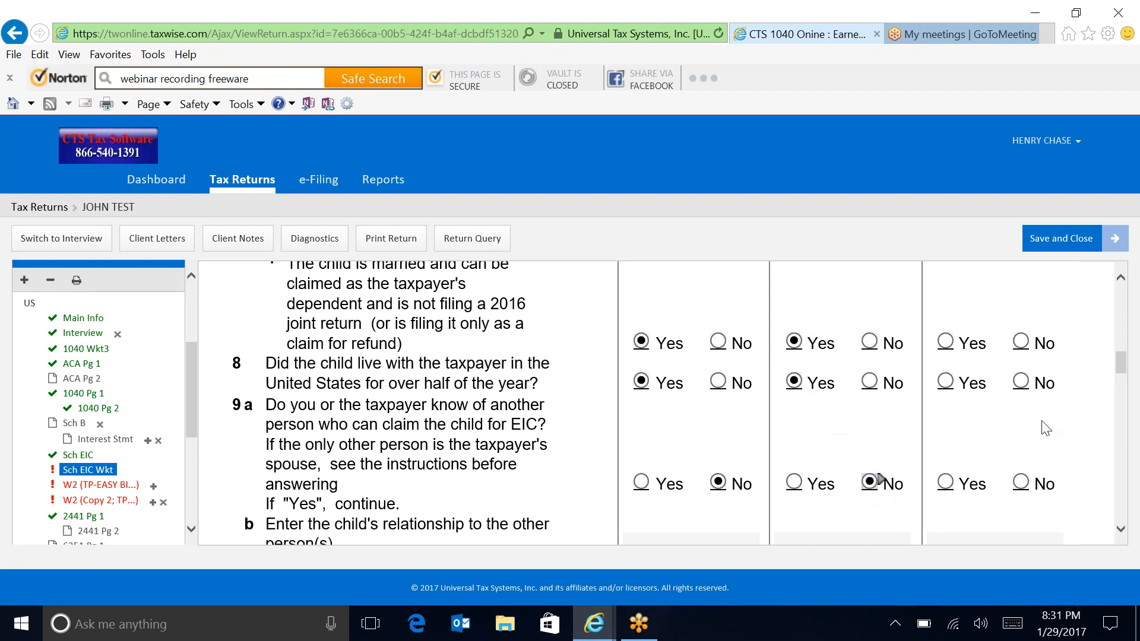
pyautogui.scroll(-5, 1124, 382)
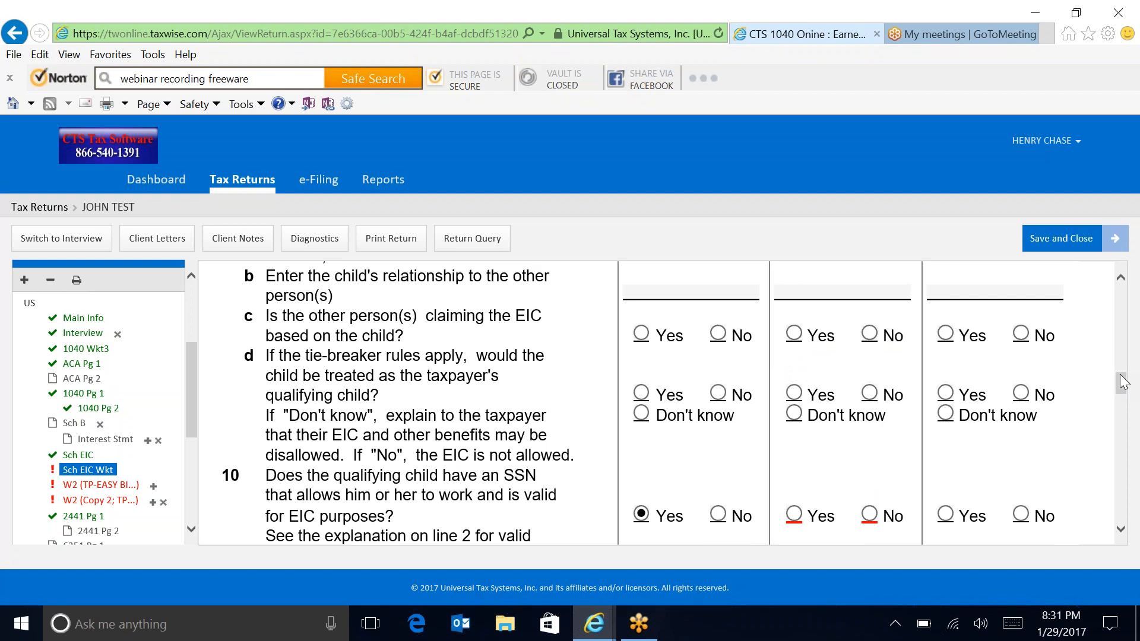
pyautogui.moveTo(1124, 382); pyautogui.dragTo(1124, 396)
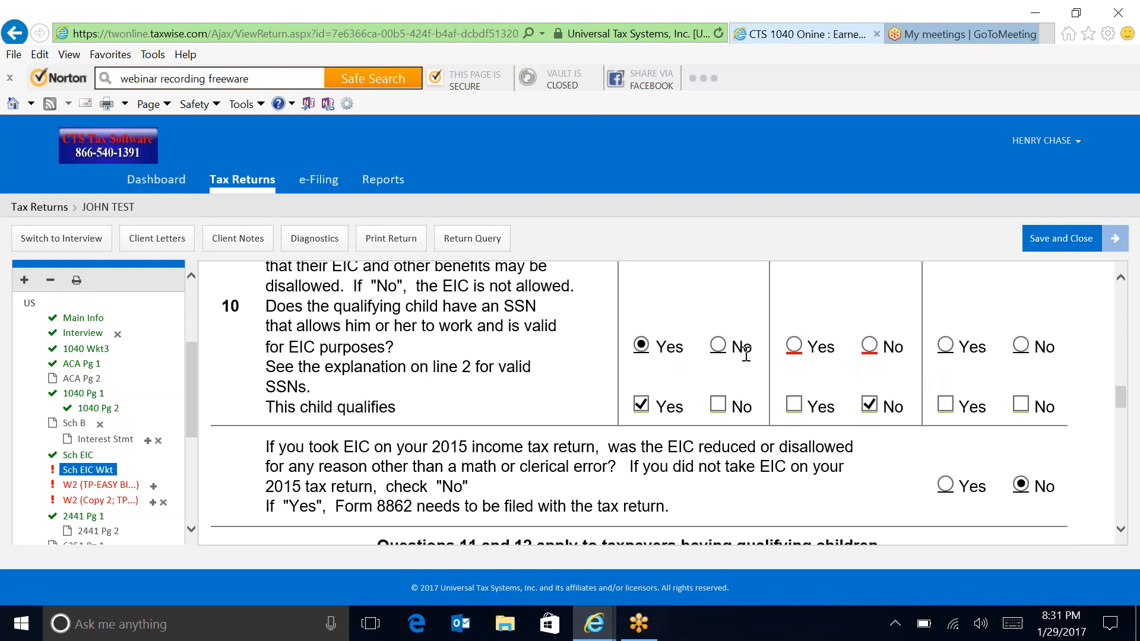
pyautogui.click(792, 347)
pyautogui.moveTo(1127, 408); pyautogui.dragTo(1138, 509)
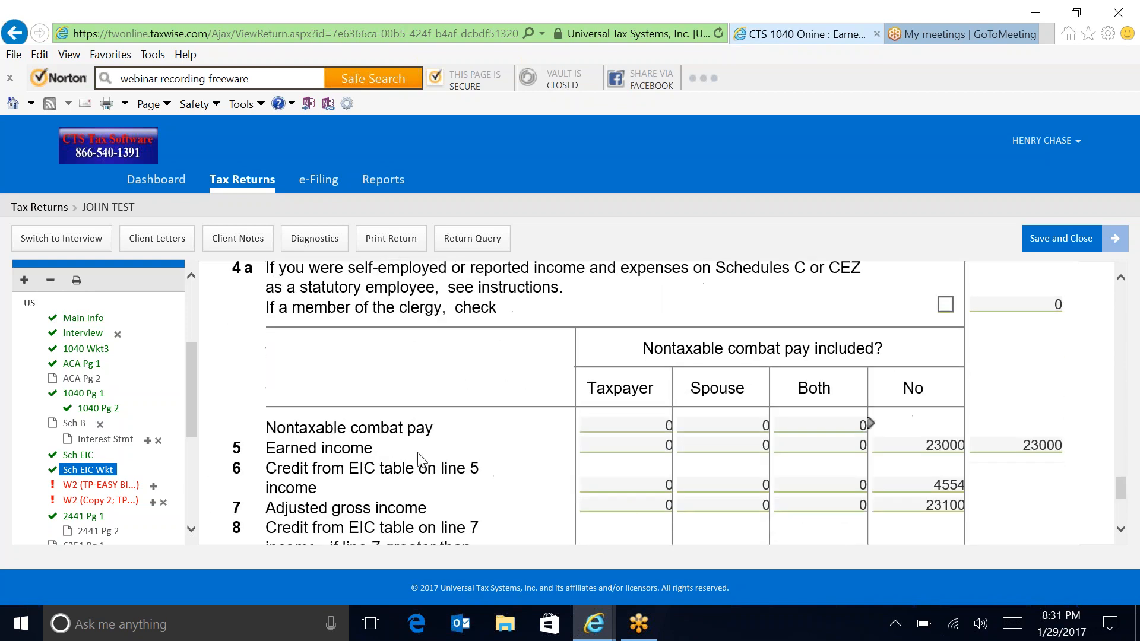
# Step: Tick the withholding-verified checkbox on the EASY BIRD LLC W-2
pyautogui.click(74, 485)
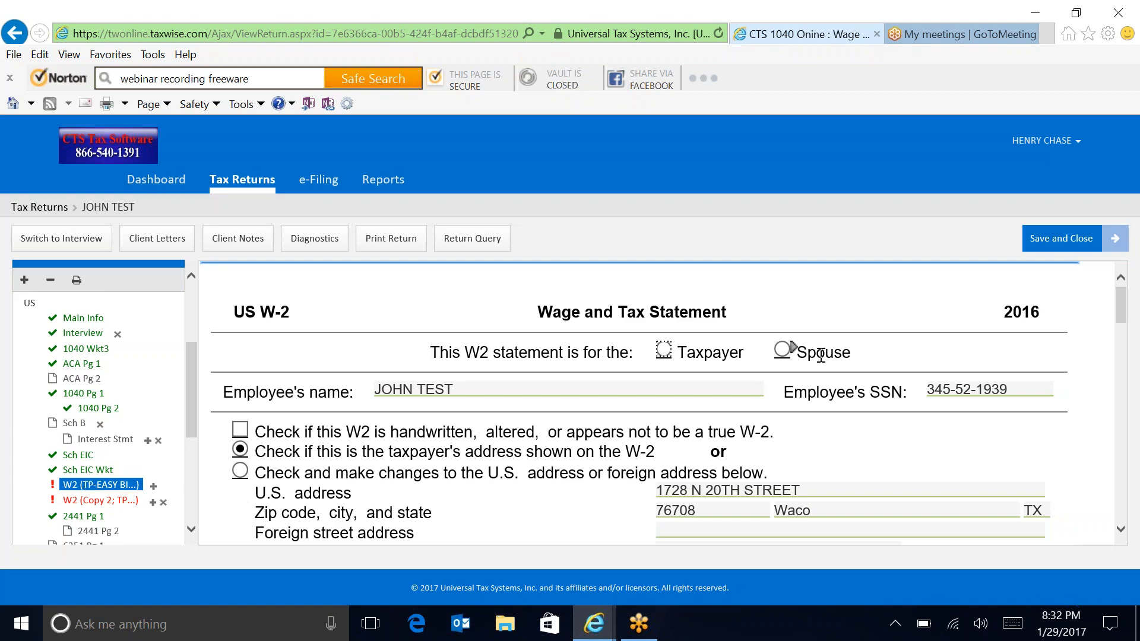
pyautogui.moveTo(1126, 324); pyautogui.dragTo(1101, 362)
pyautogui.click(239, 319)
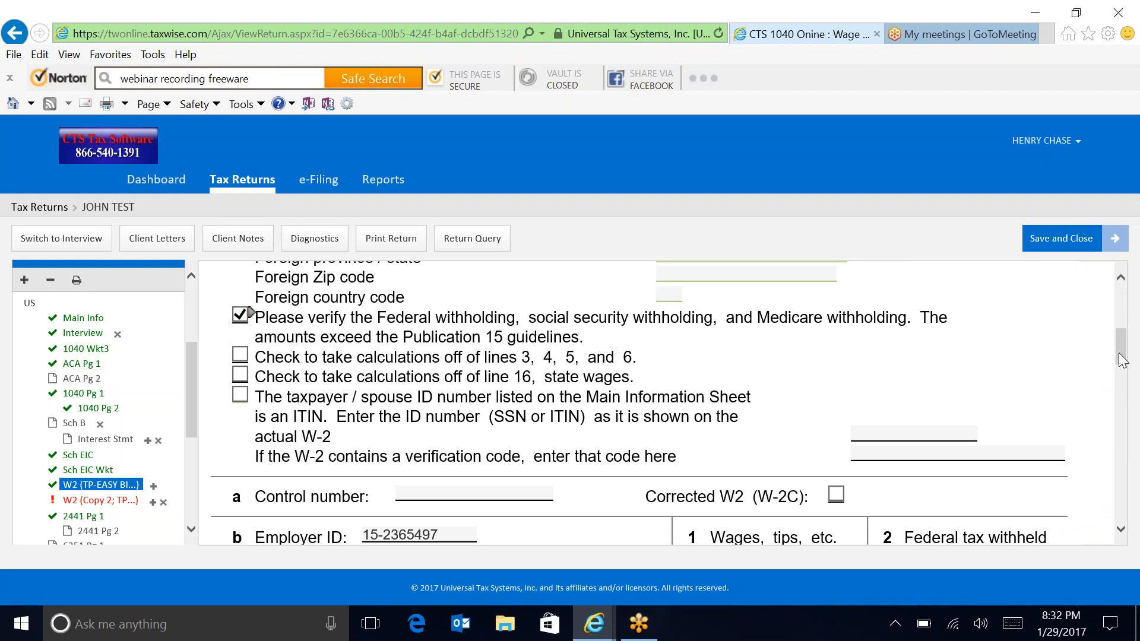
pyautogui.scroll(2, 1116, 339)
pyautogui.scroll(-2, 1119, 350)
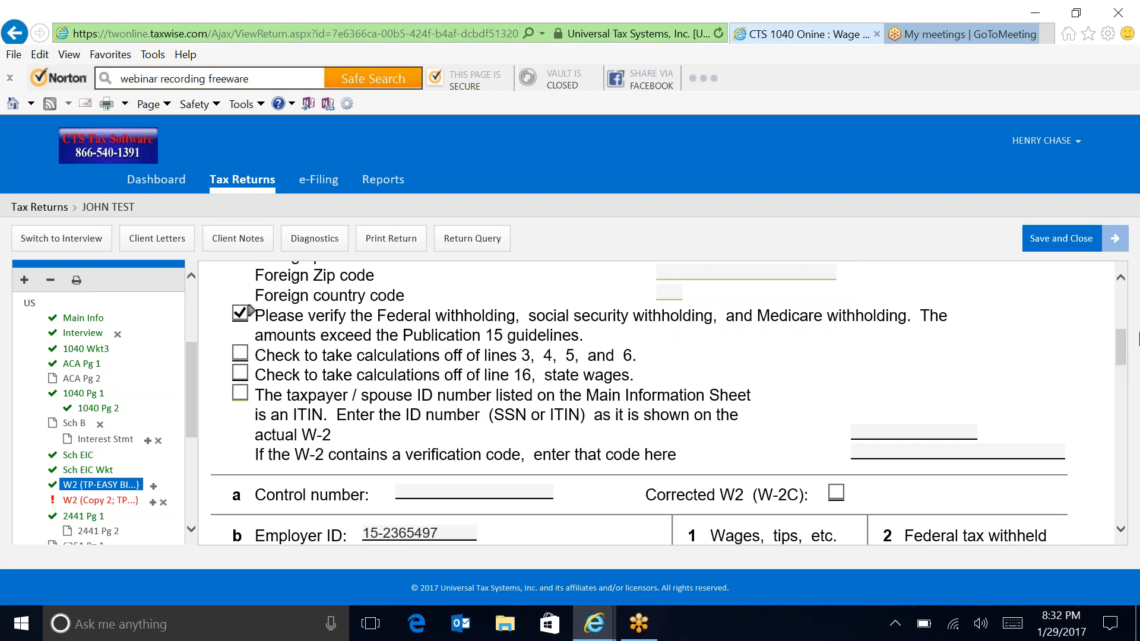
pyautogui.scroll(2, 1116, 345)
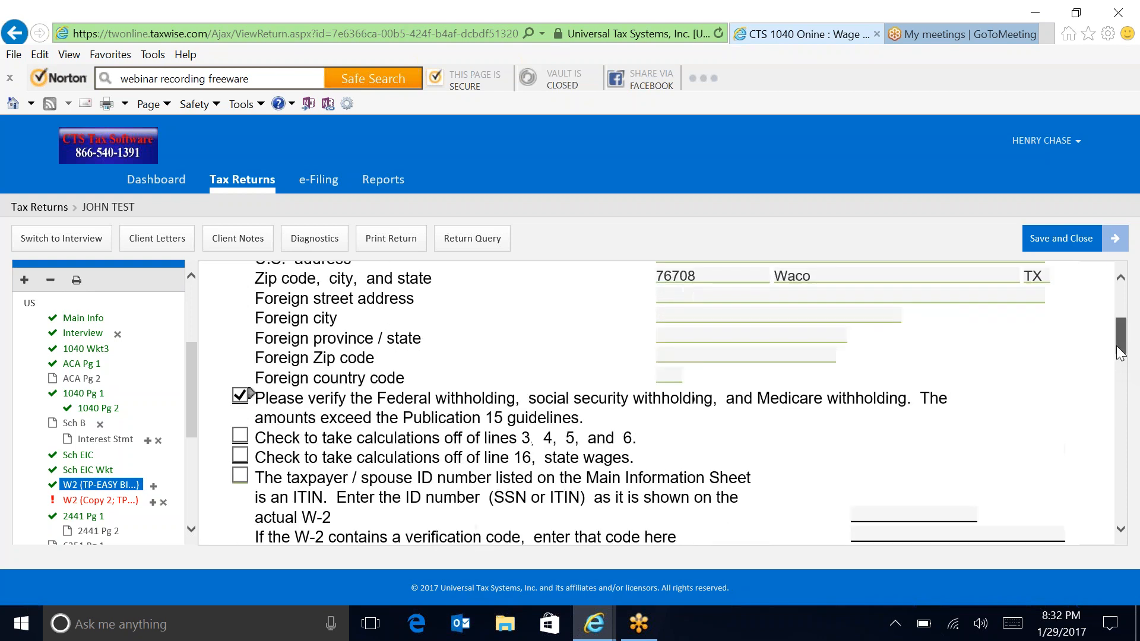
pyautogui.moveTo(1116, 347); pyautogui.dragTo(1136, 388)
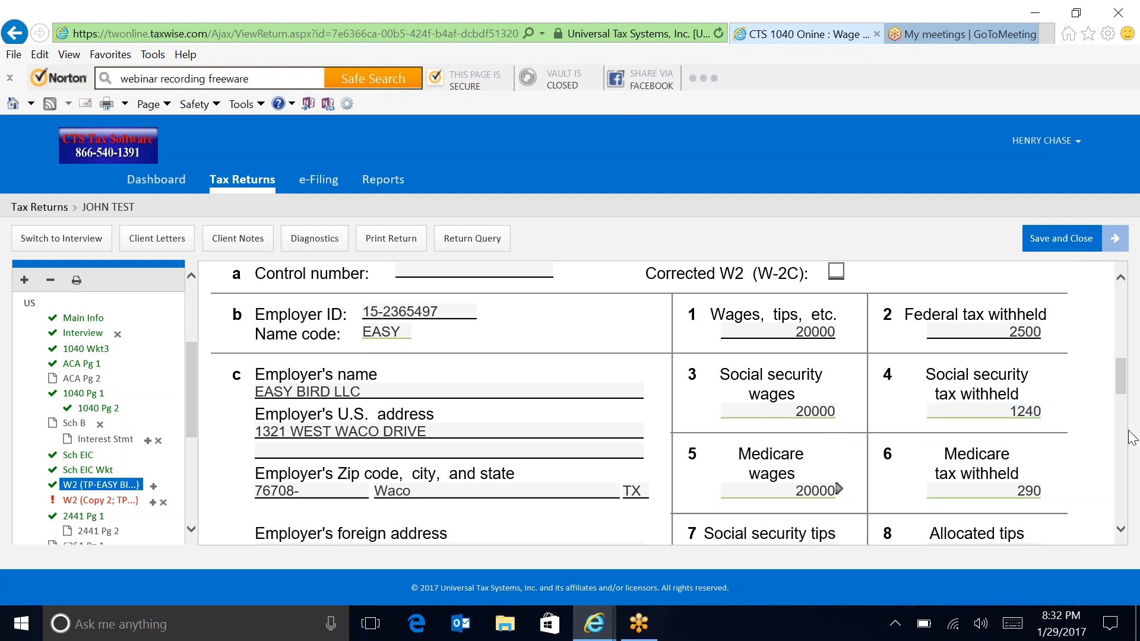
pyautogui.click(1127, 395)
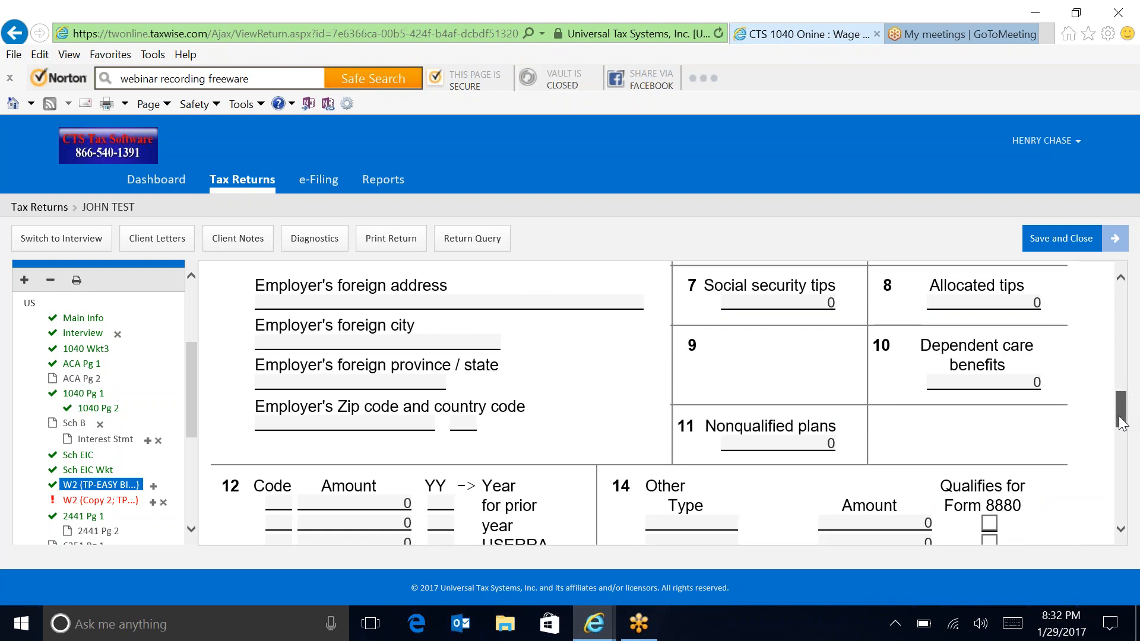
pyautogui.click(1117, 386)
pyautogui.moveTo(1118, 390); pyautogui.dragTo(1108, 356)
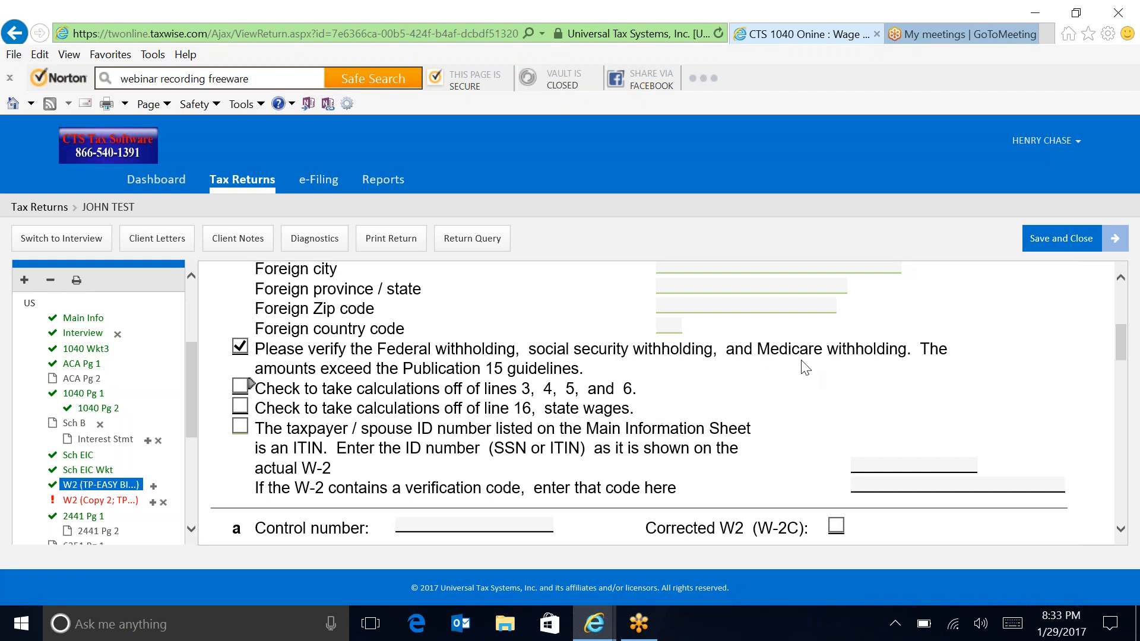
pyautogui.moveTo(1124, 353); pyautogui.dragTo(1137, 472)
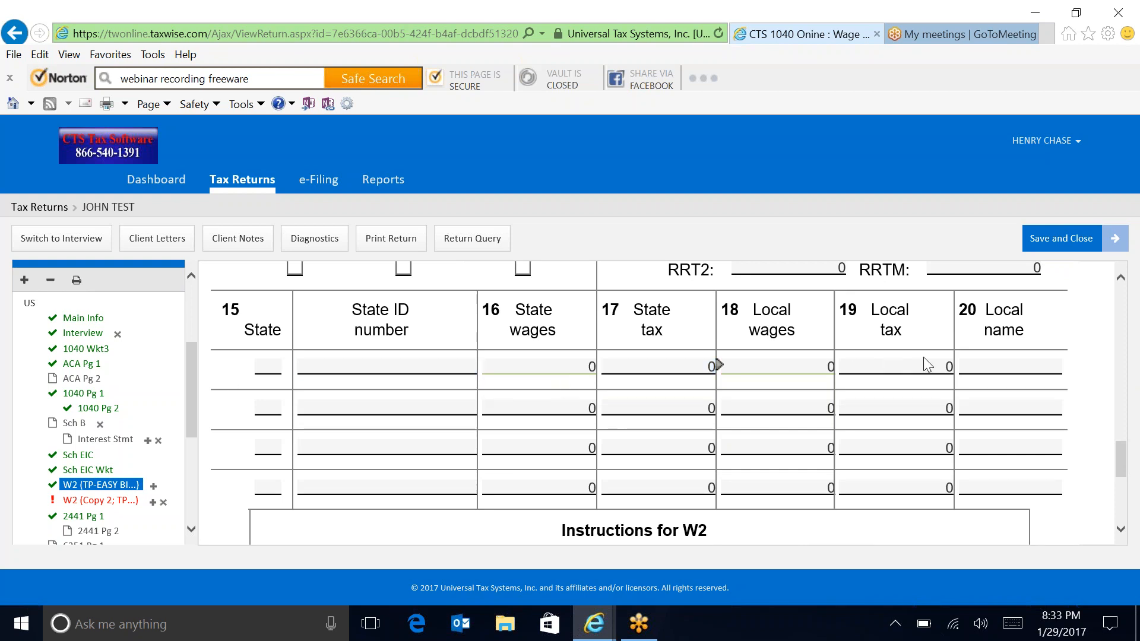
# Step: On the second W-2, use the taxpayer's address as shown on the form
pyautogui.click(89, 501)
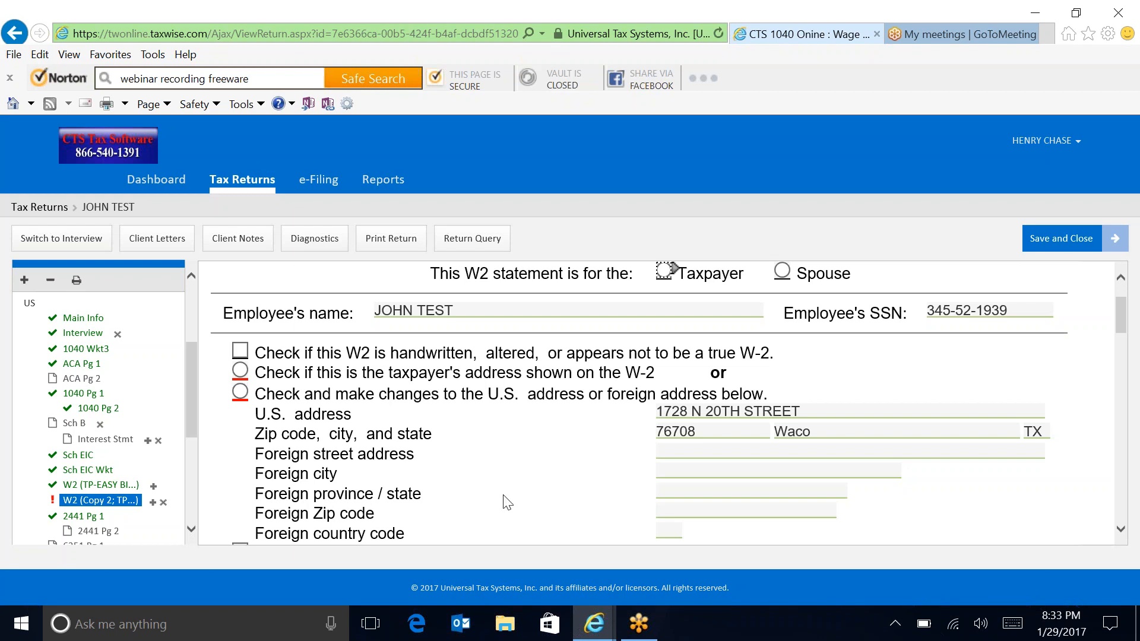
pyautogui.click(723, 411)
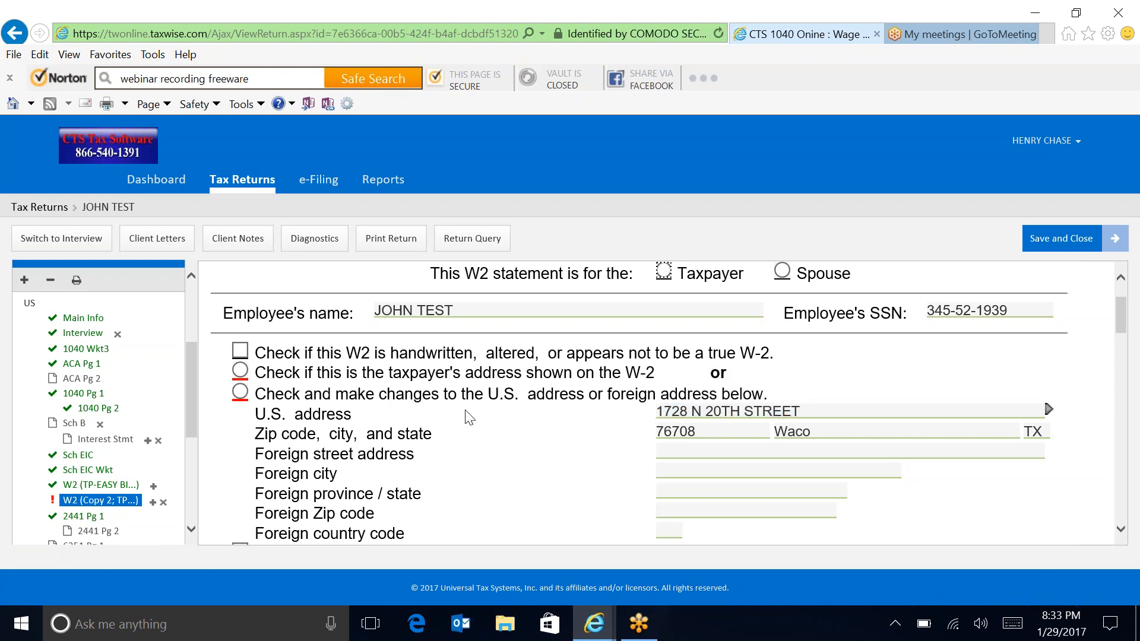
pyautogui.click(239, 371)
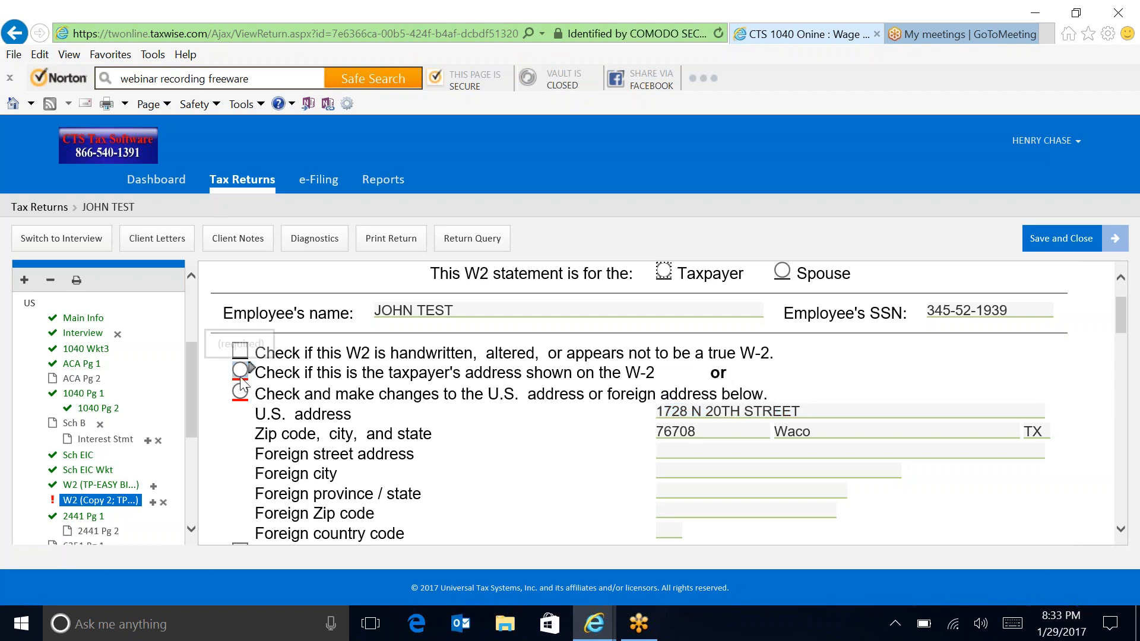
pyautogui.click(240, 371)
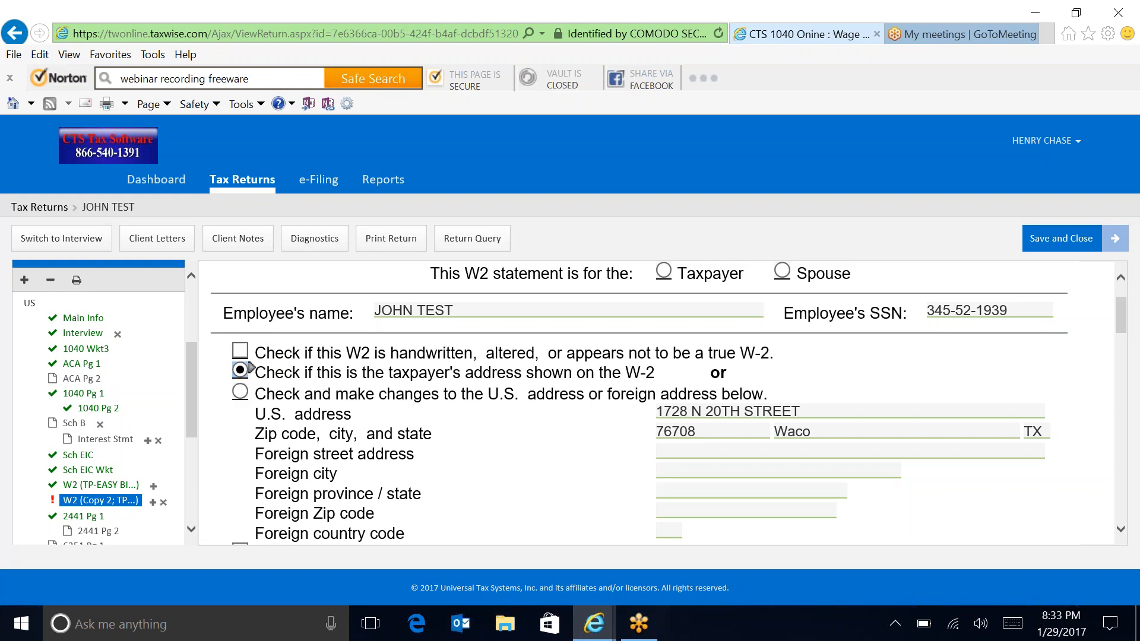
pyautogui.click(824, 411)
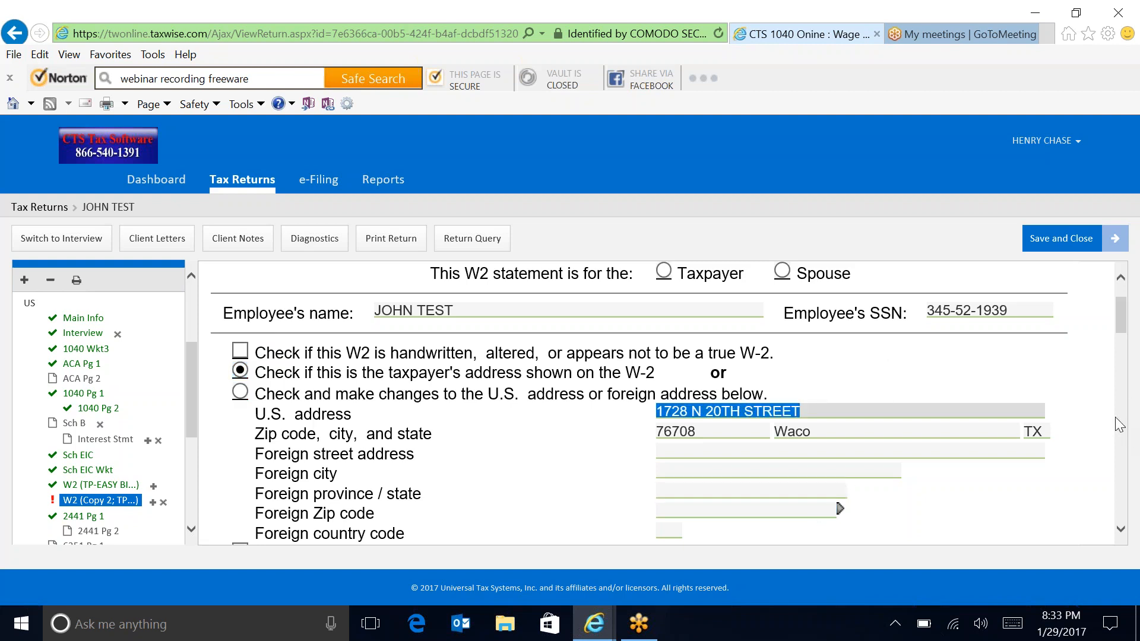
# Step: Tick the box confirming the second W-2's withholding amounts are verified
pyautogui.moveTo(1118, 321)
pyautogui.mouseDown()
pyautogui.moveTo(1125, 356)
pyautogui.moveTo(1126, 341)
pyautogui.mouseUp()
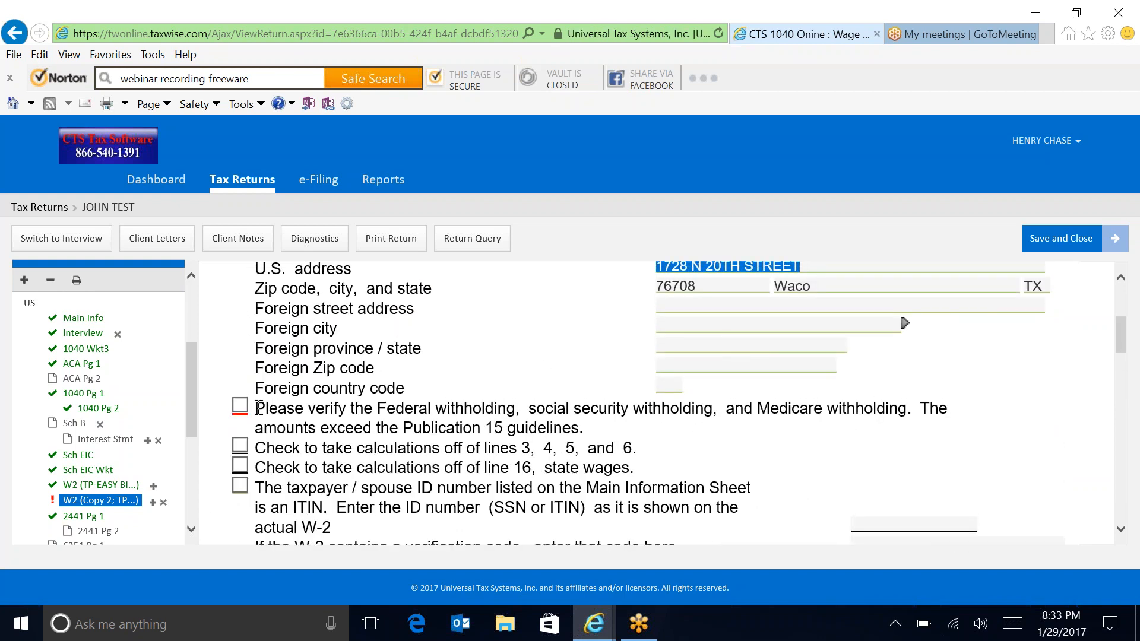
pyautogui.click(239, 406)
pyautogui.moveTo(1122, 350); pyautogui.dragTo(1136, 395)
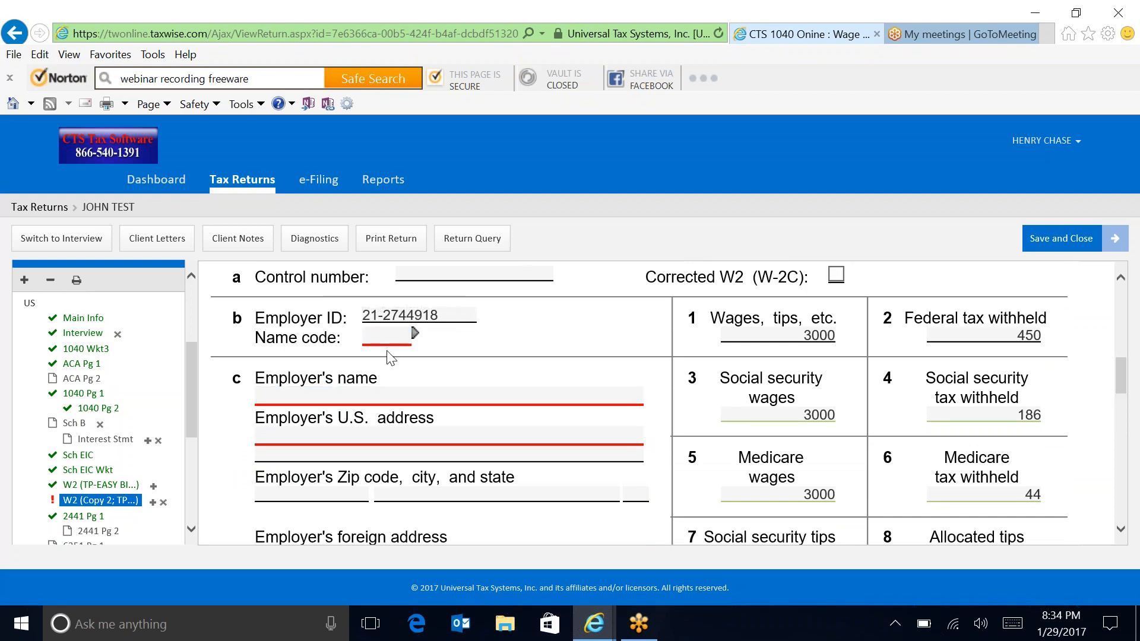
# Step: Enter EASY BIRD LLC as the employer, with its street address and Waco, TX zip code
pyautogui.click(270, 396)
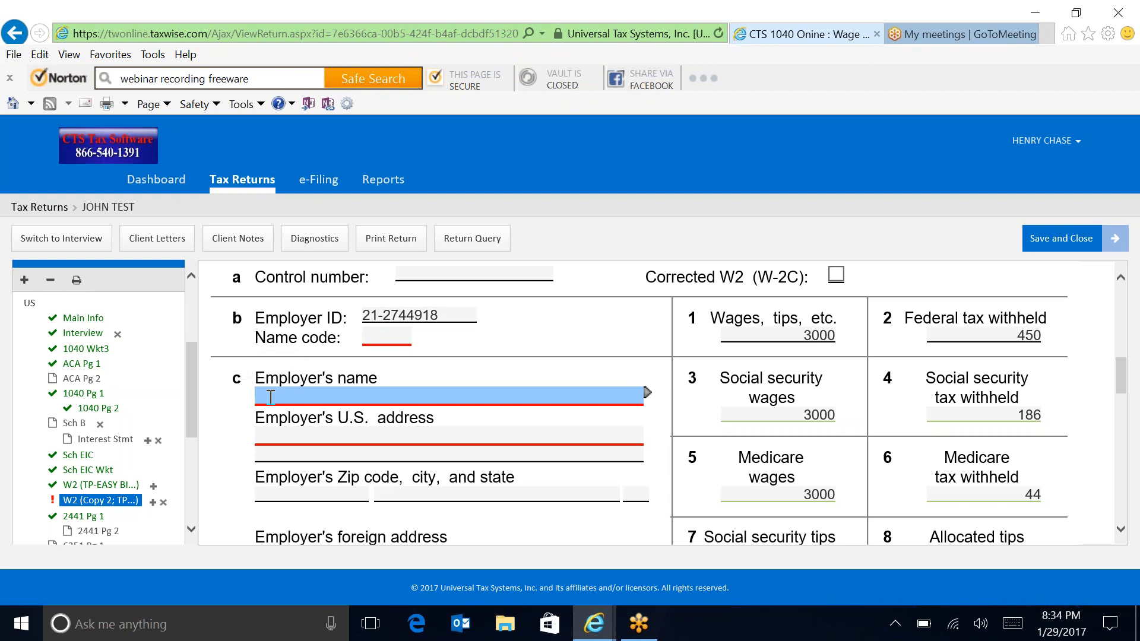
pyautogui.write('EASY BIRD LLC')
pyautogui.press('Tab')
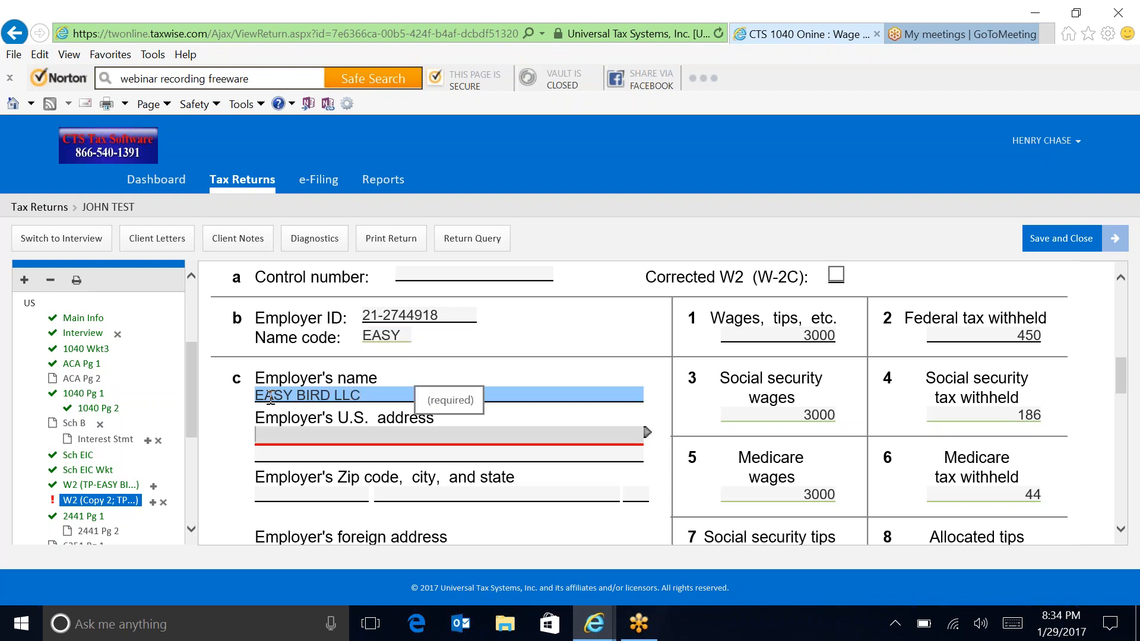
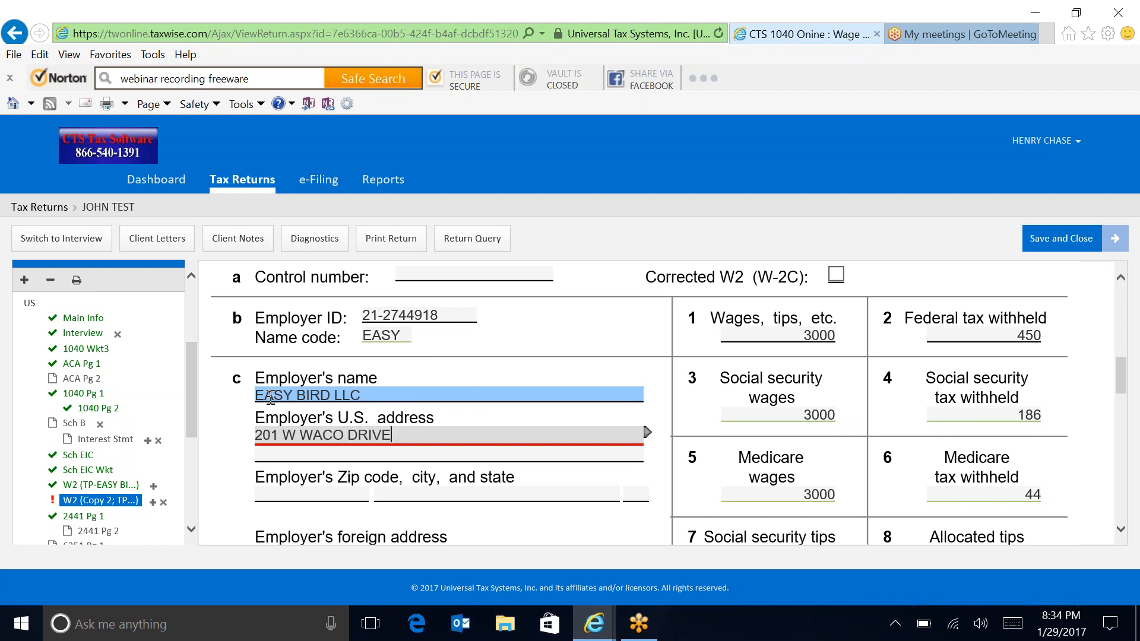
pyautogui.press('Tab')
pyautogui.press('Tab')
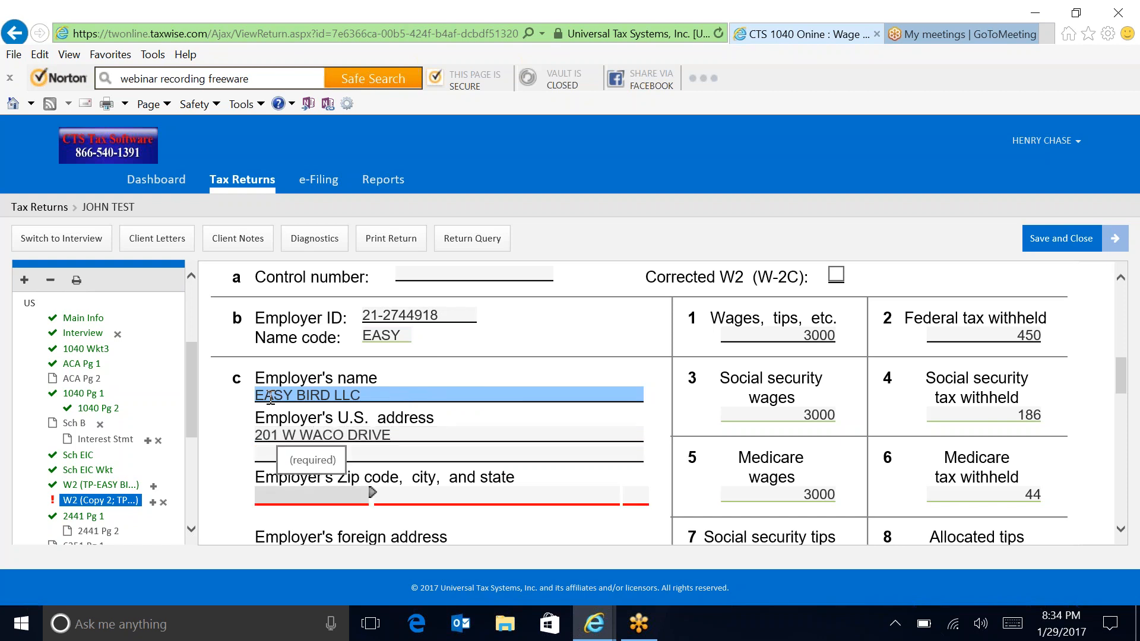
pyautogui.write('76704-')
pyautogui.press('Tab')
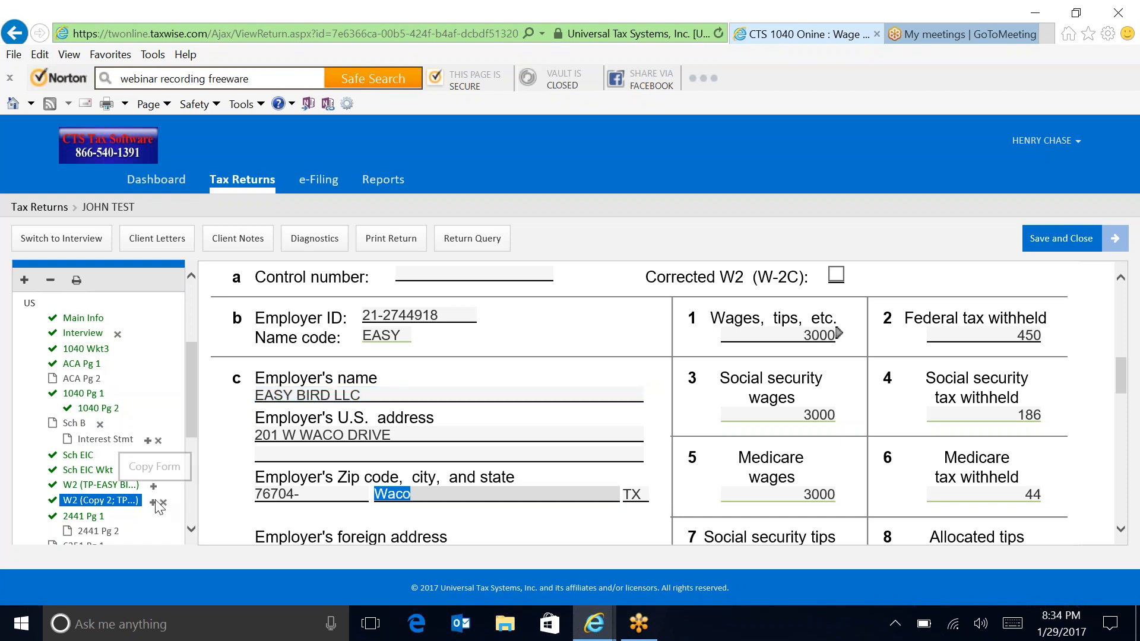
pyautogui.moveTo(1124, 383); pyautogui.dragTo(1112, 327)
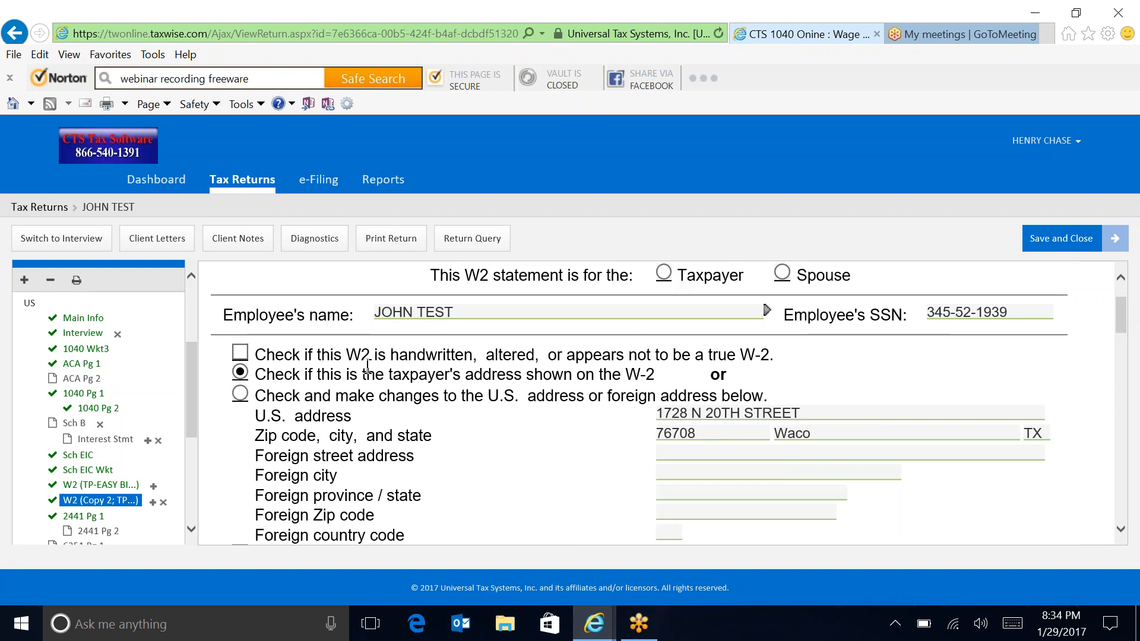
# Step: Choose to change the U.S. address, then overwrite the employee's street and zip with the new ones
pyautogui.click(241, 393)
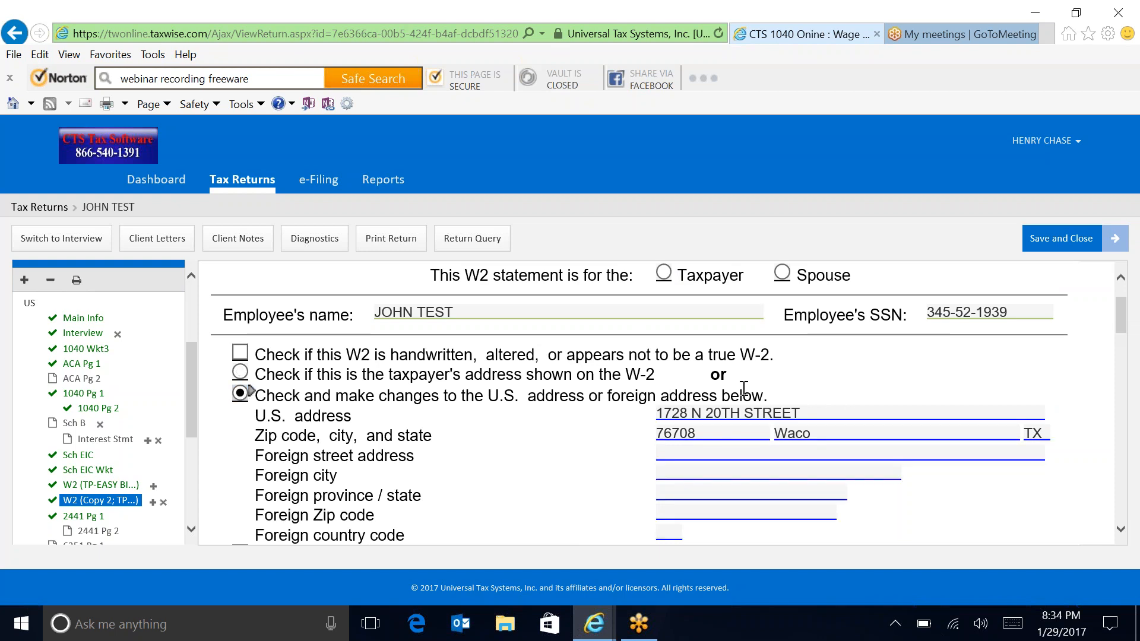
pyautogui.click(689, 412)
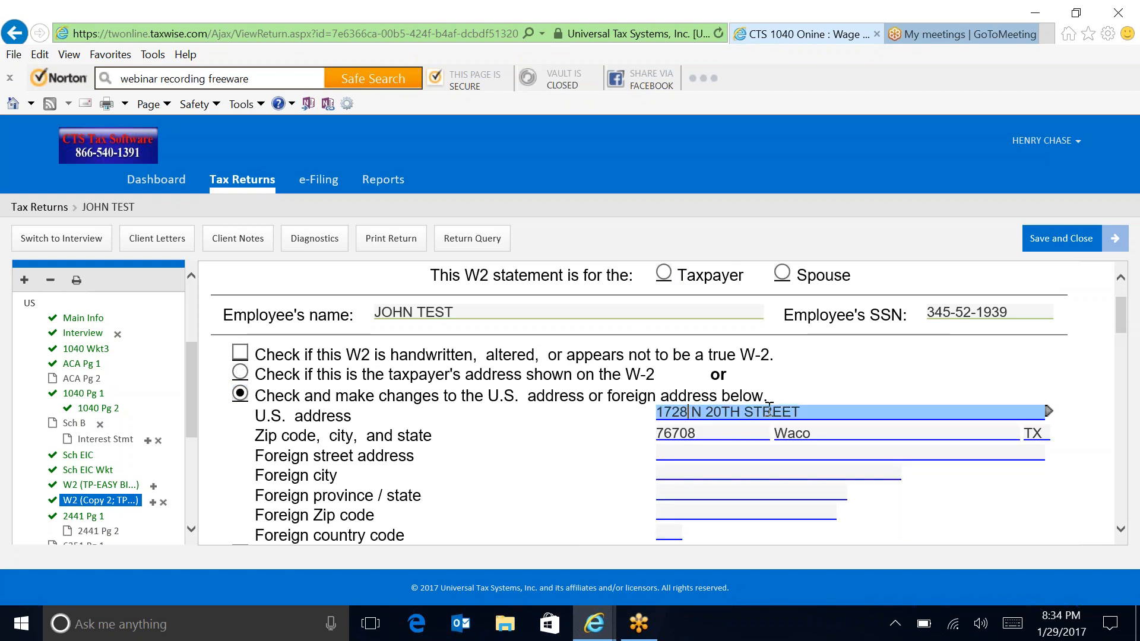
pyautogui.moveTo(807, 411); pyautogui.dragTo(586, 420)
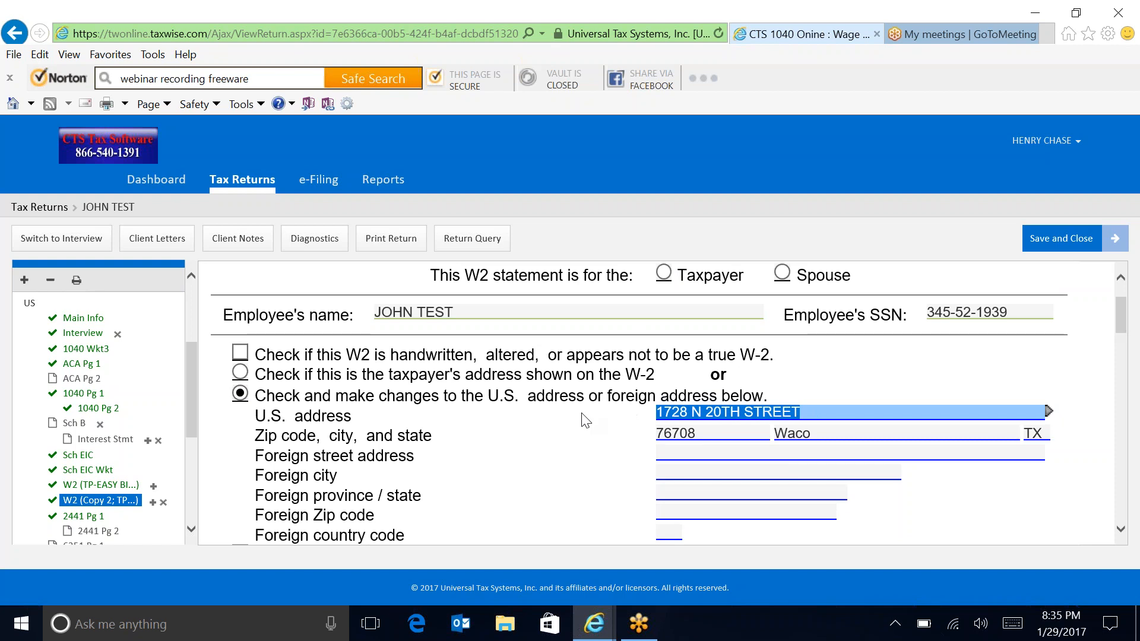
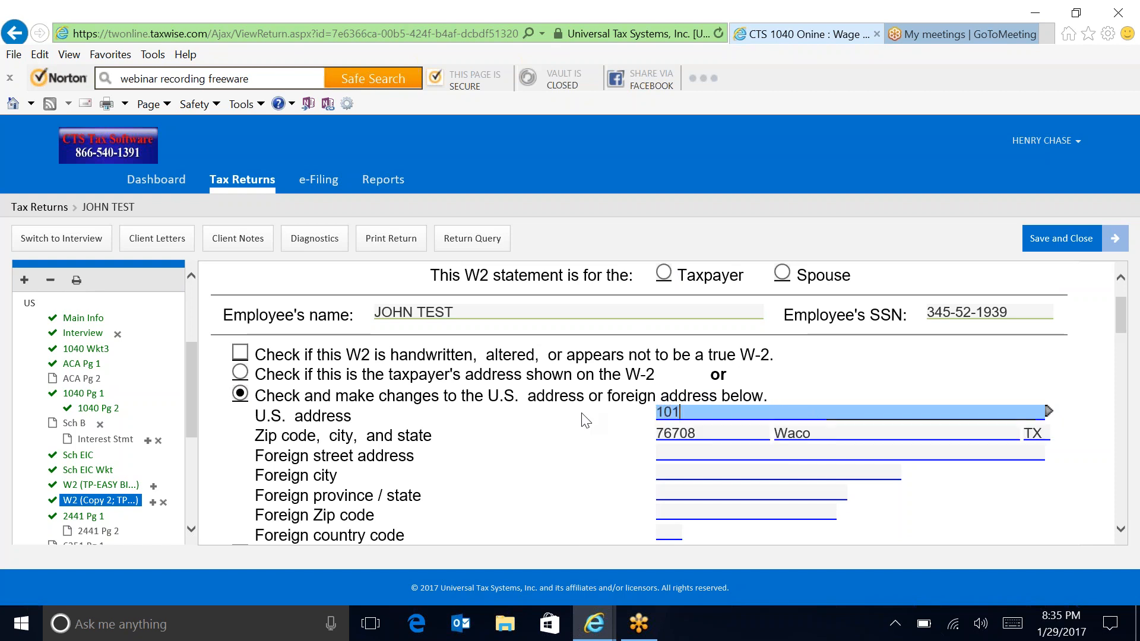
pyautogui.press('Tab')
pyautogui.write('7')
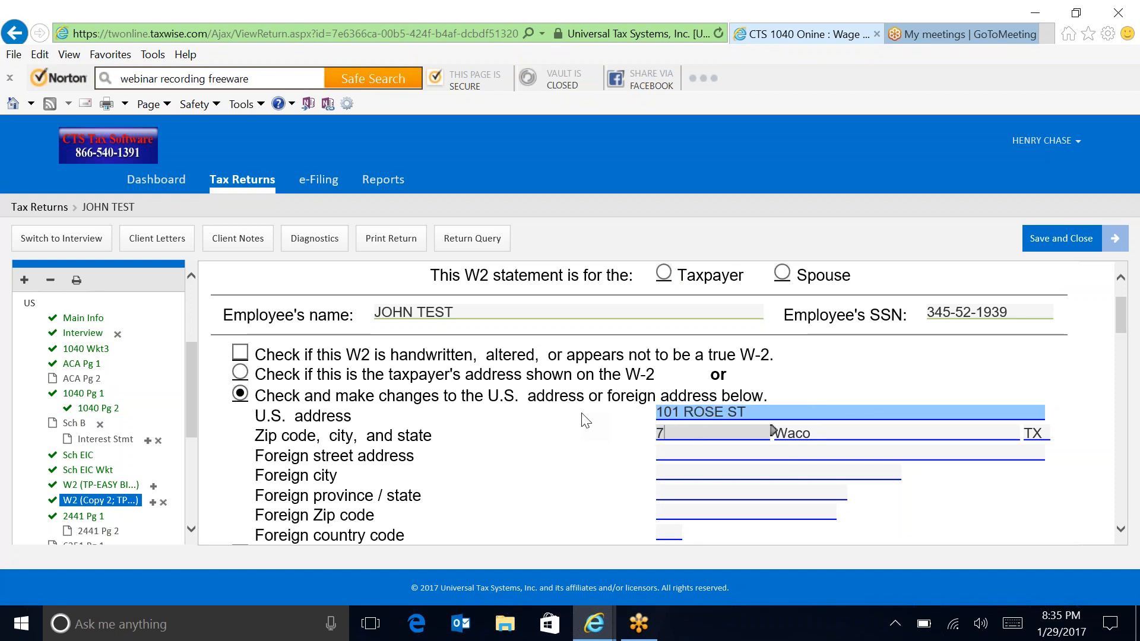
pyautogui.write('6704-')
pyautogui.press('Tab')
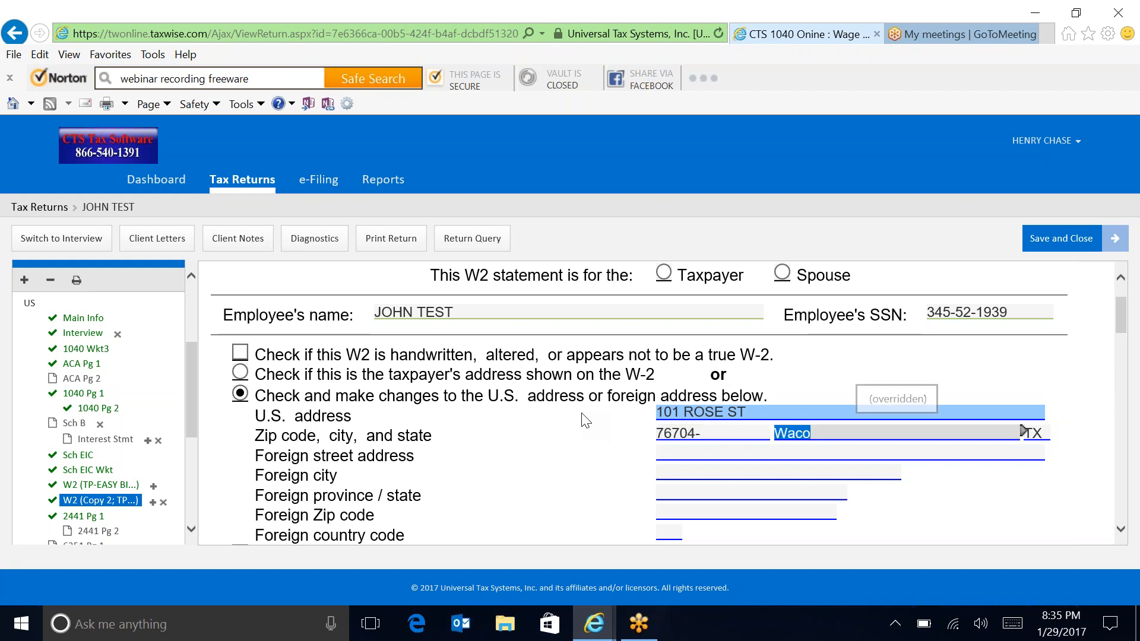
pyautogui.press('Tab')
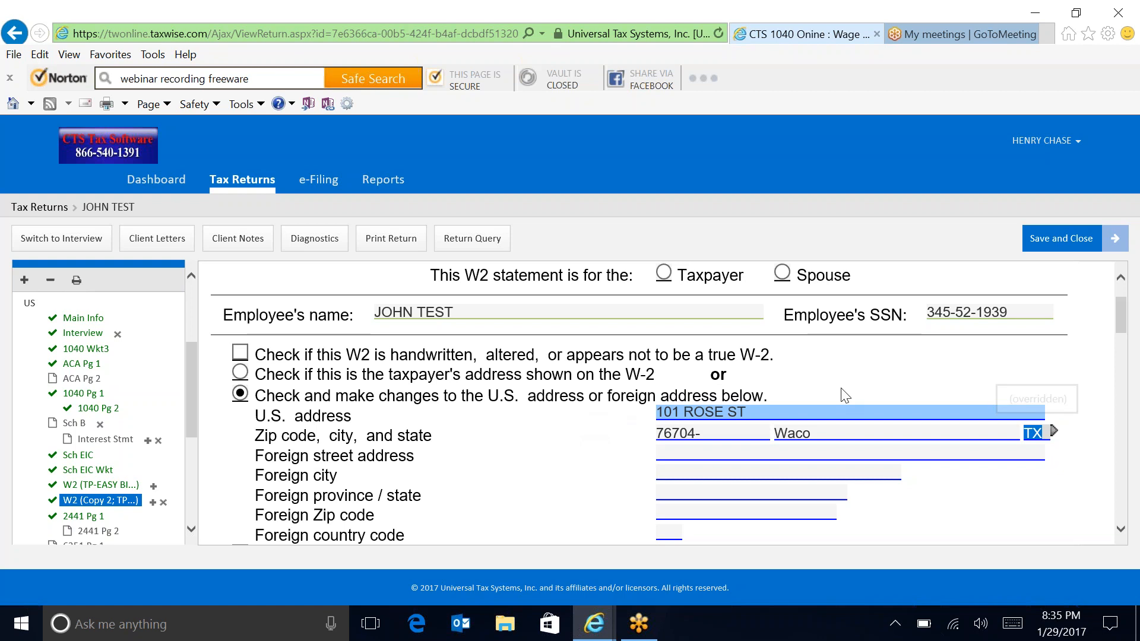
pyautogui.moveTo(1128, 330); pyautogui.dragTo(1131, 454)
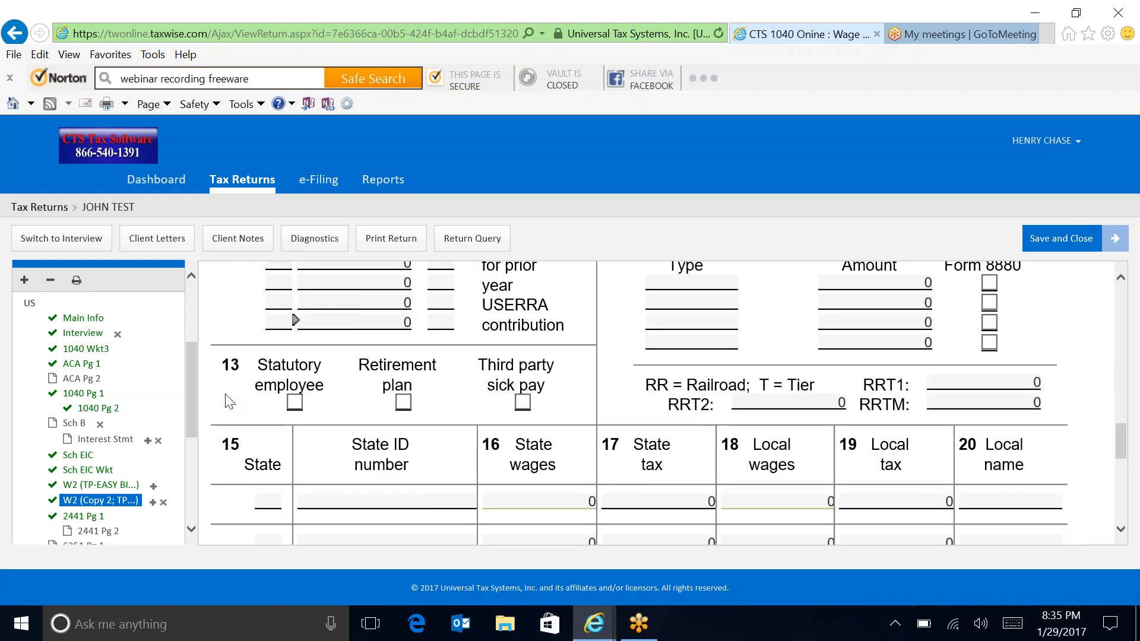
pyautogui.moveTo(188, 408); pyautogui.dragTo(191, 488)
# Step: Answer Yes for dependent B on the relationship, household membership and AGI questions
pyautogui.click(115, 444)
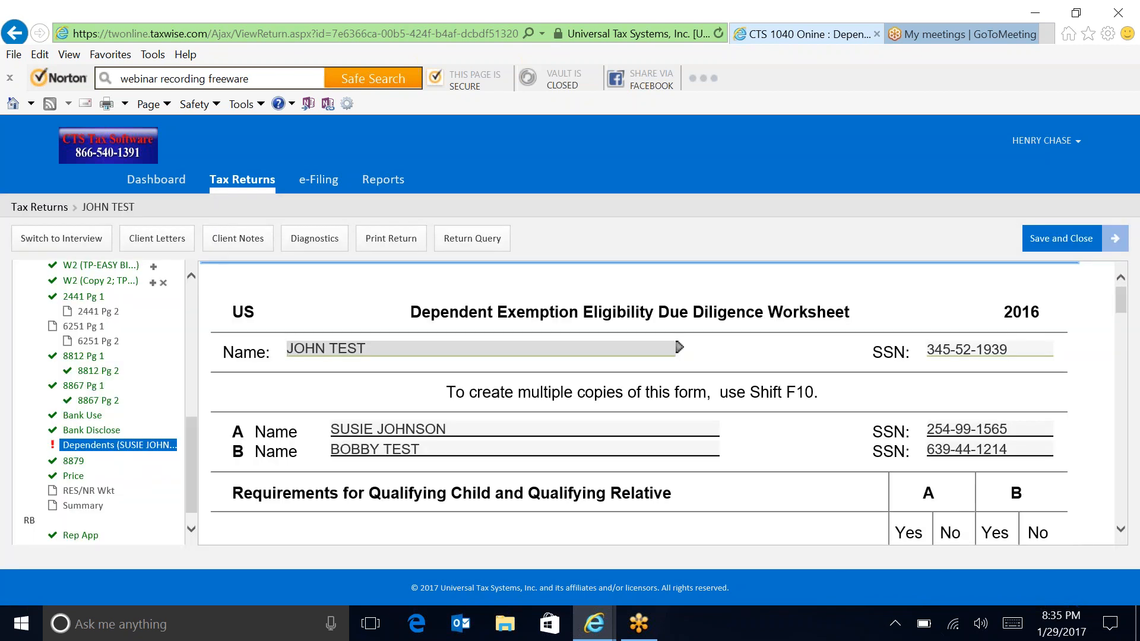
pyautogui.click(1039, 350)
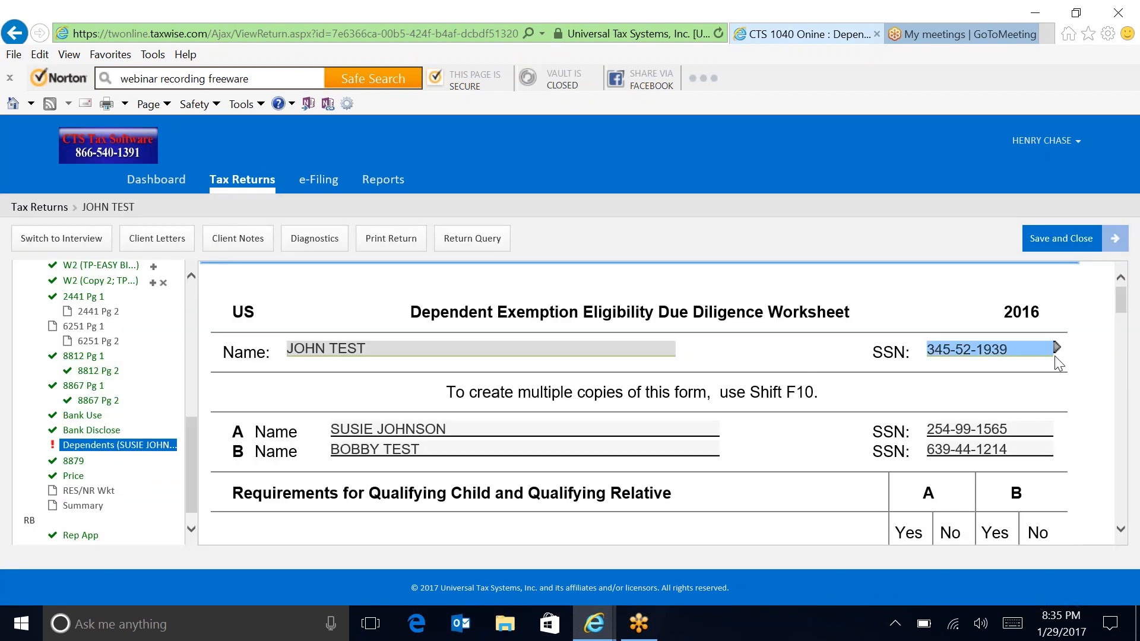
pyautogui.moveTo(1122, 307); pyautogui.dragTo(1135, 352)
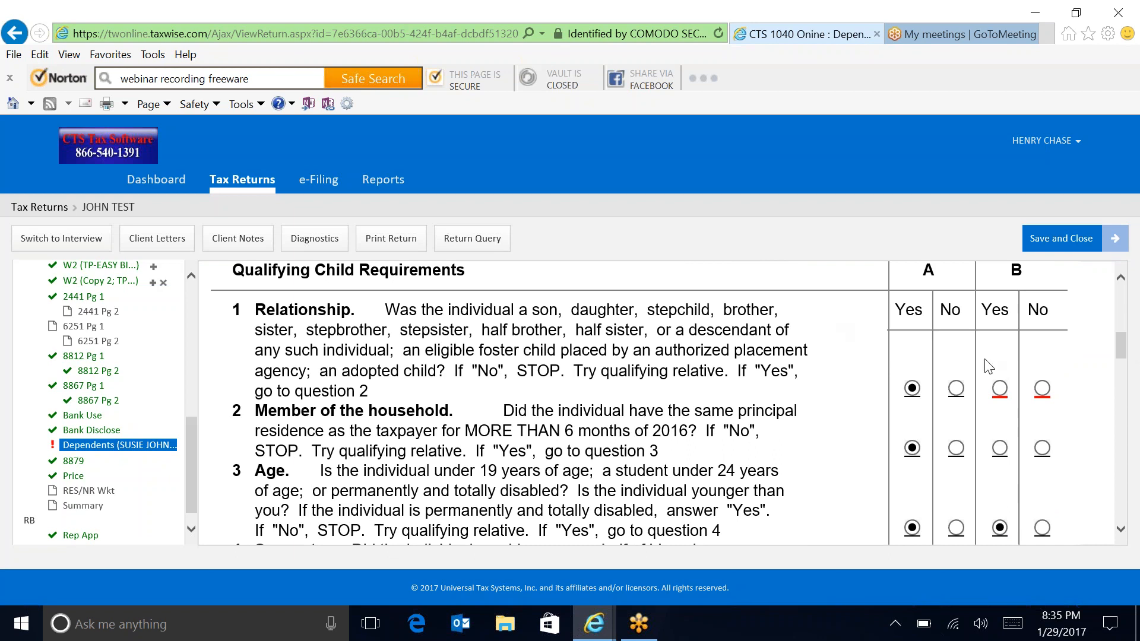
pyautogui.click(1000, 389)
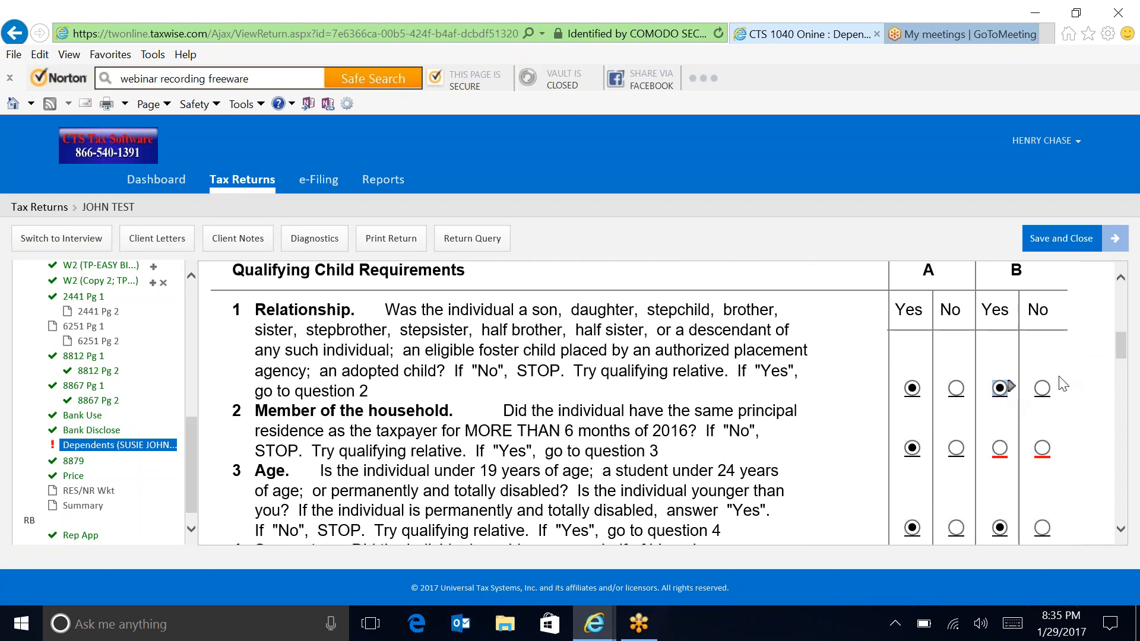
pyautogui.scroll(-3, 1127, 368)
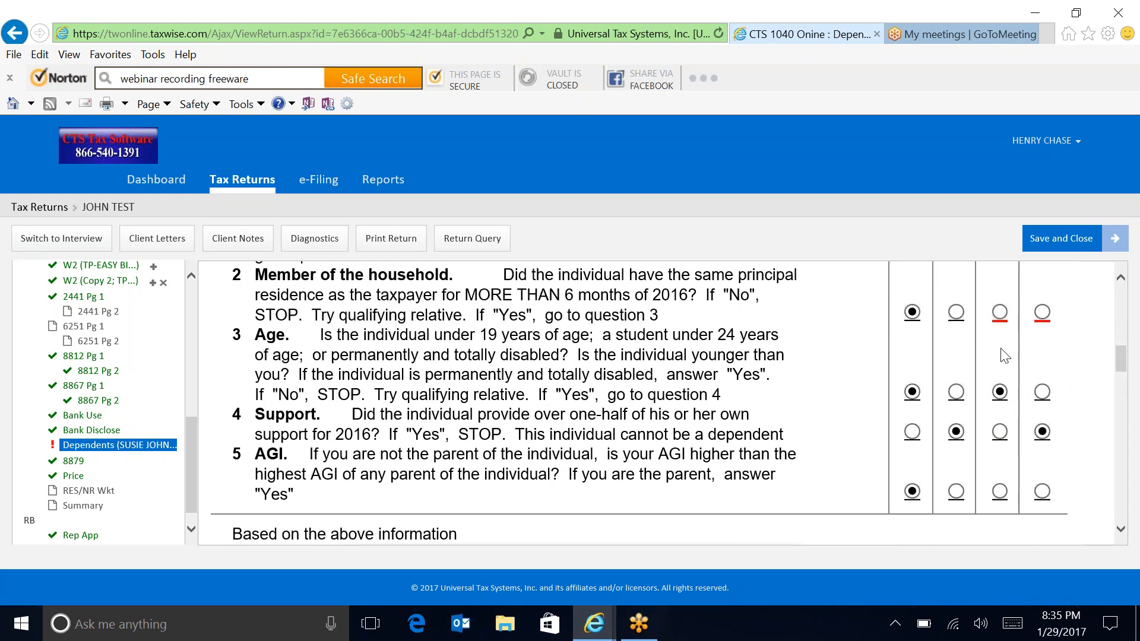
pyautogui.click(1001, 315)
pyautogui.click(1000, 492)
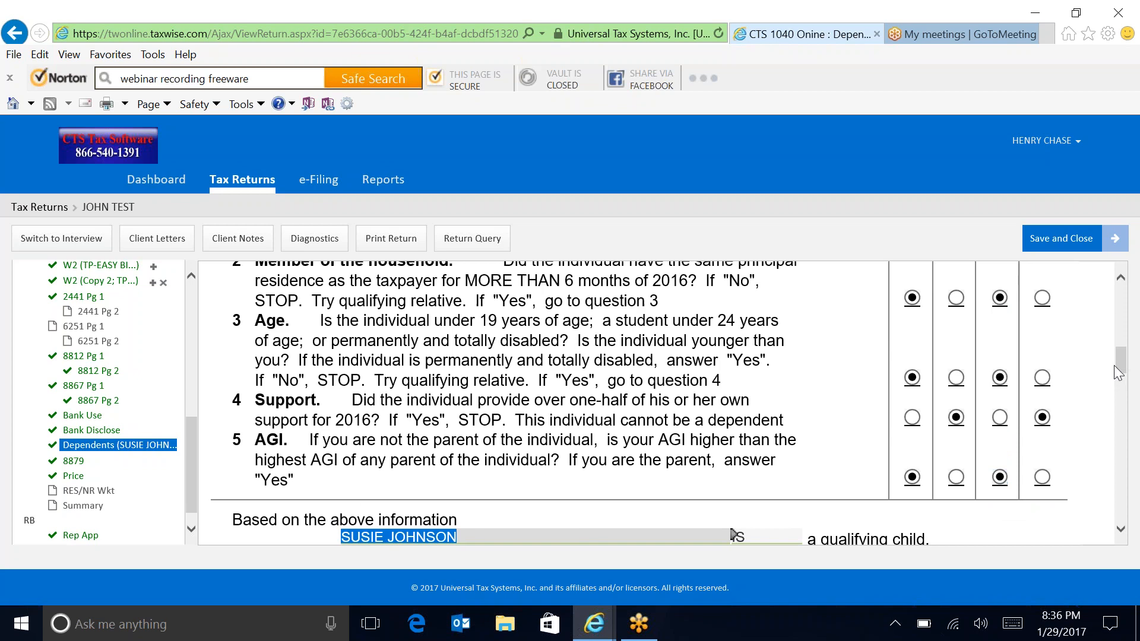
pyautogui.moveTo(1117, 365); pyautogui.dragTo(1136, 482)
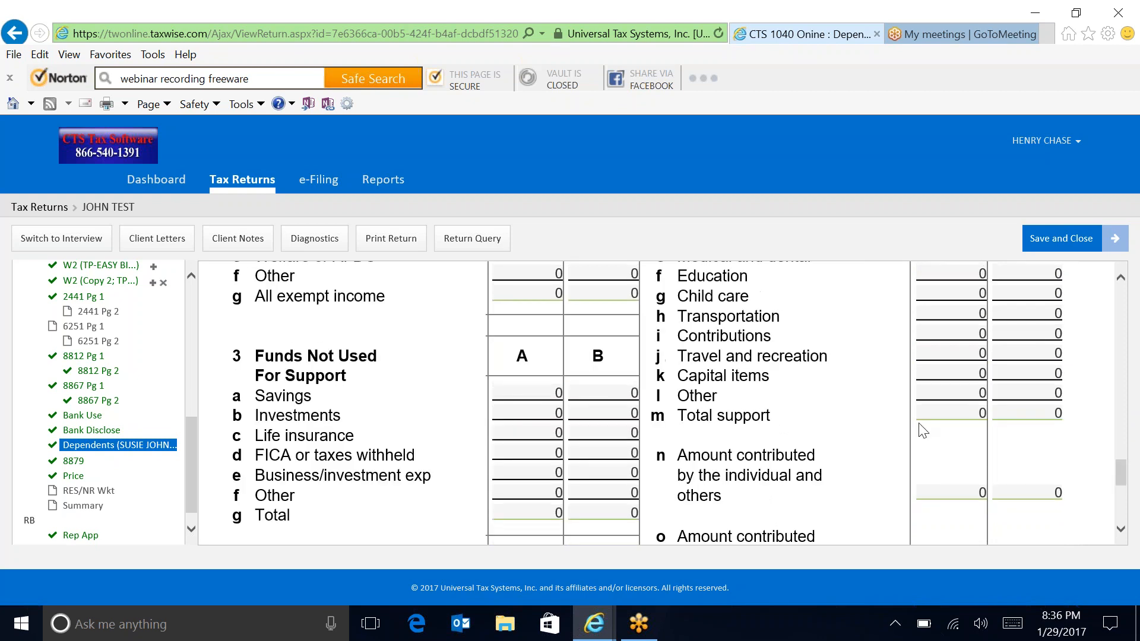
pyautogui.moveTo(193, 459); pyautogui.dragTo(199, 510)
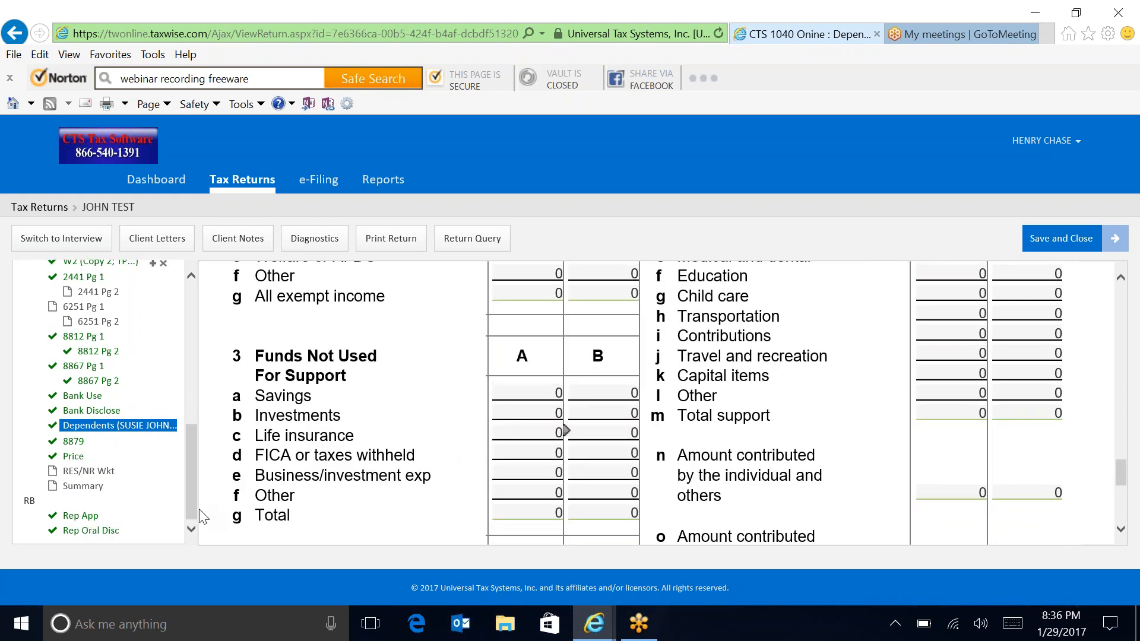
# Step: On Rep App, apply for Easy Advance with Taxpayer as applicant and allow sharing funding history
pyautogui.click(76, 516)
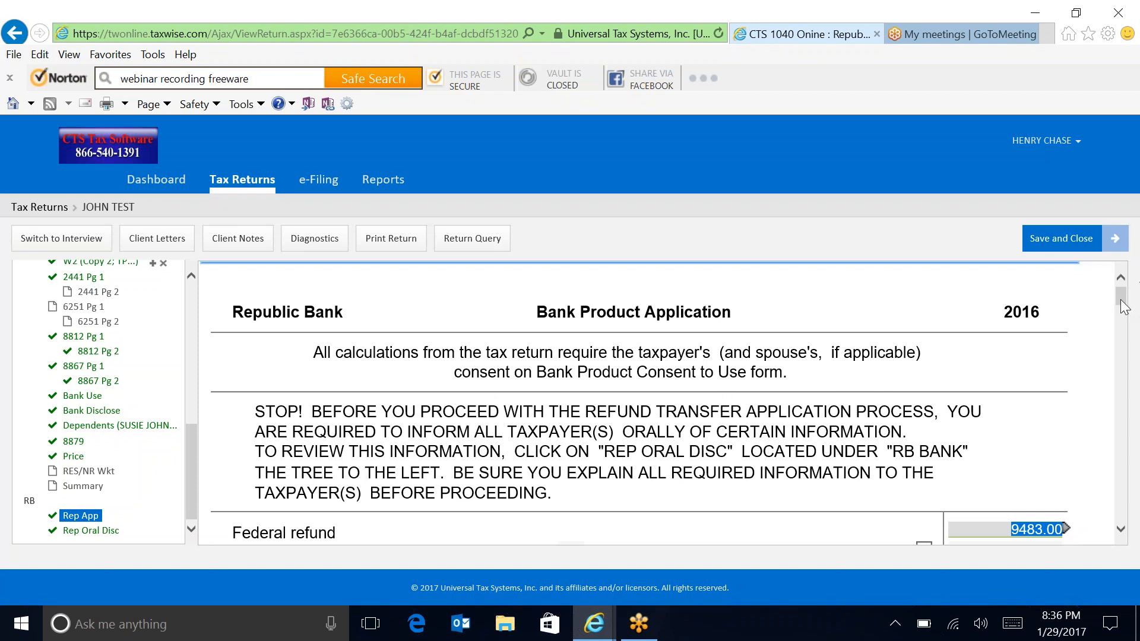
pyautogui.moveTo(1122, 300); pyautogui.dragTo(1126, 337)
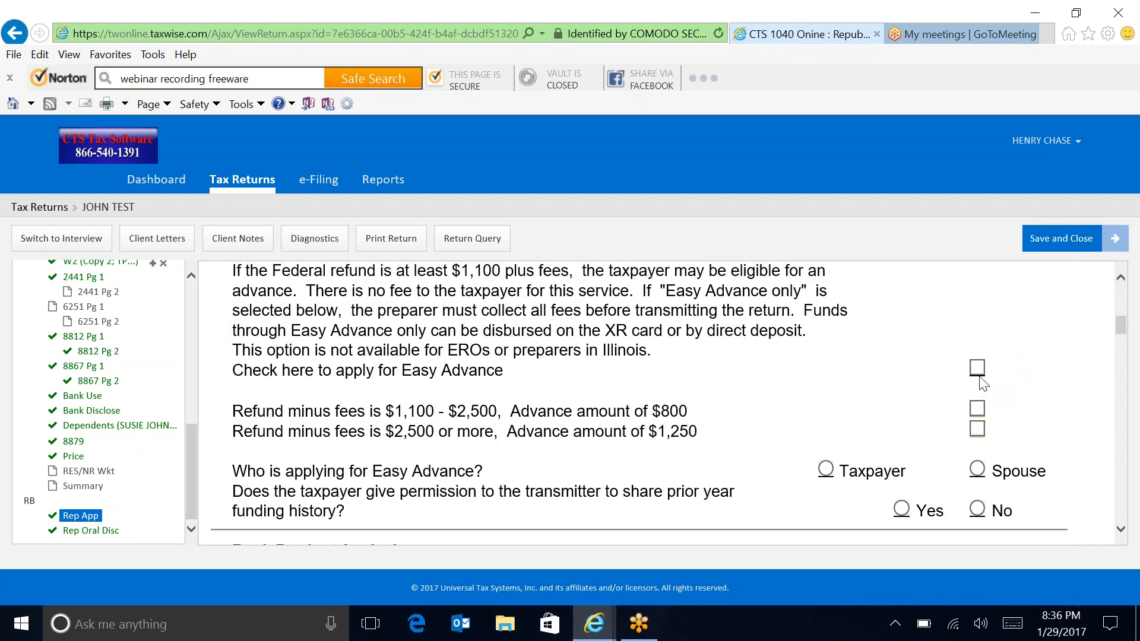
pyautogui.click(977, 368)
pyautogui.press('Tab')
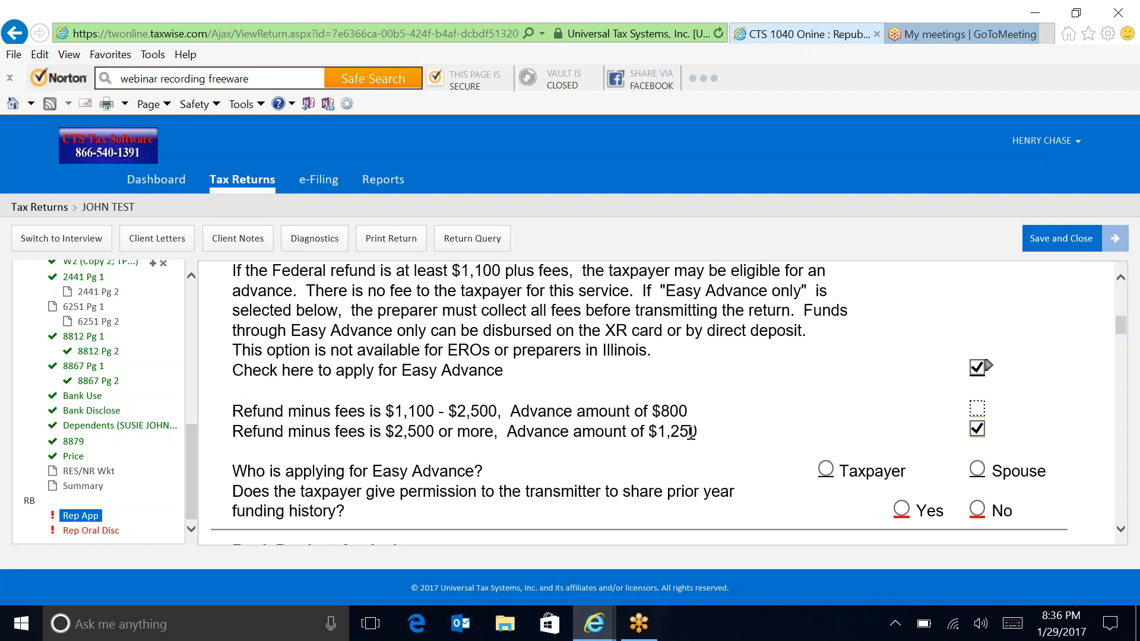
pyautogui.click(828, 470)
pyautogui.press('Tab')
pyautogui.click(902, 510)
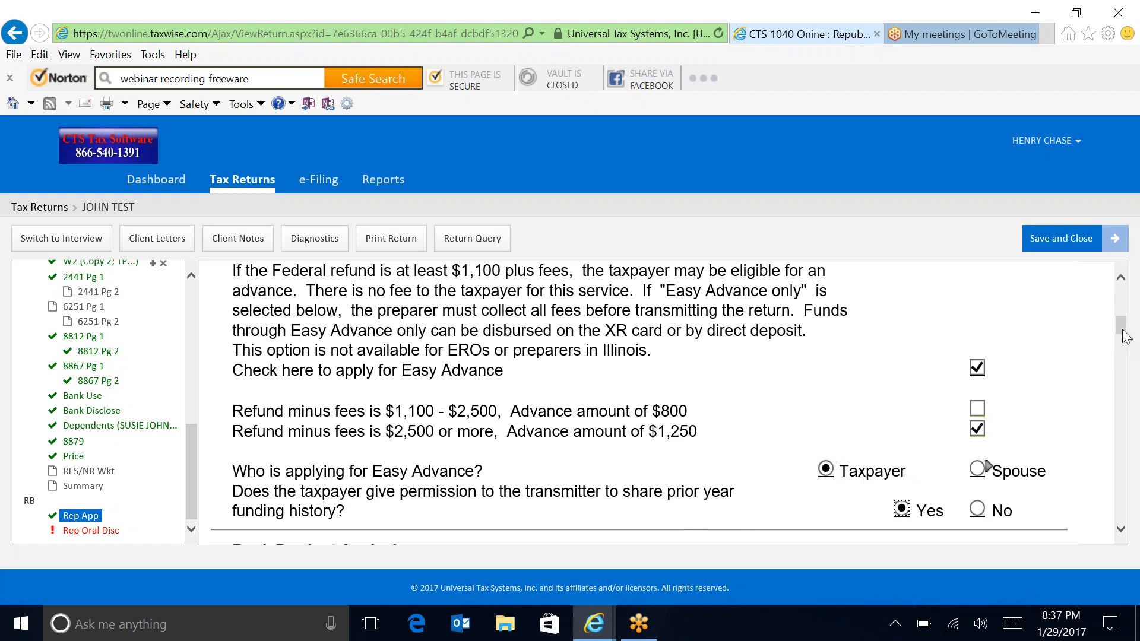
pyautogui.moveTo(1124, 331); pyautogui.dragTo(1131, 358)
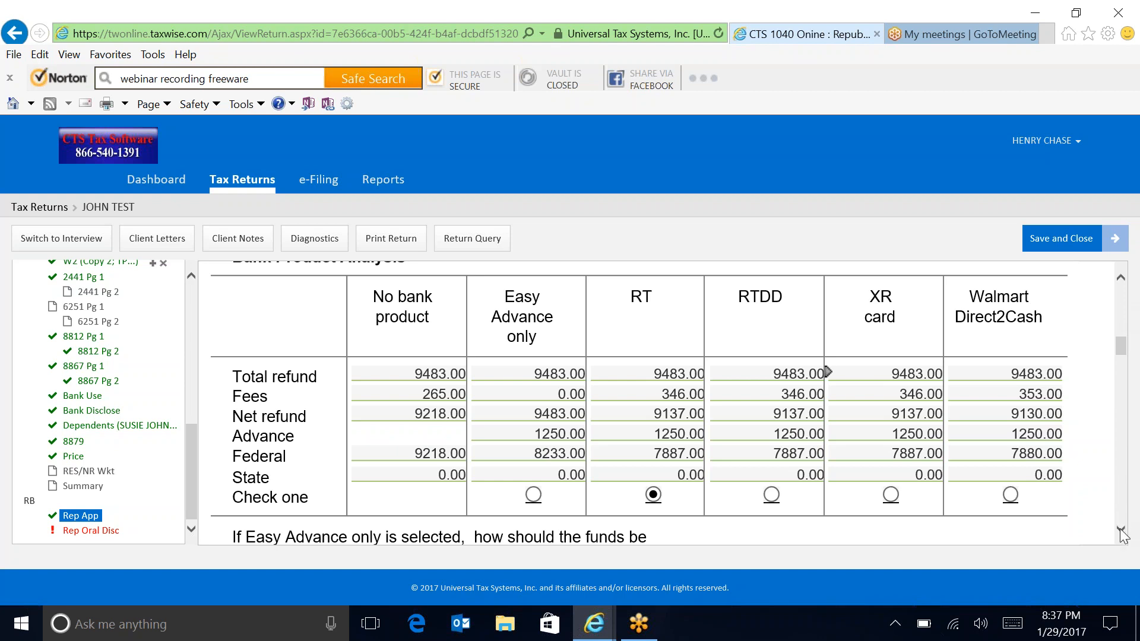
# Step: Answer Yes to the Rep App text-messages question and move to the cell phone field
pyautogui.scroll(-2, 1120, 530)
pyautogui.scroll(-3, 1120, 530)
pyautogui.scroll(-1, 1121, 530)
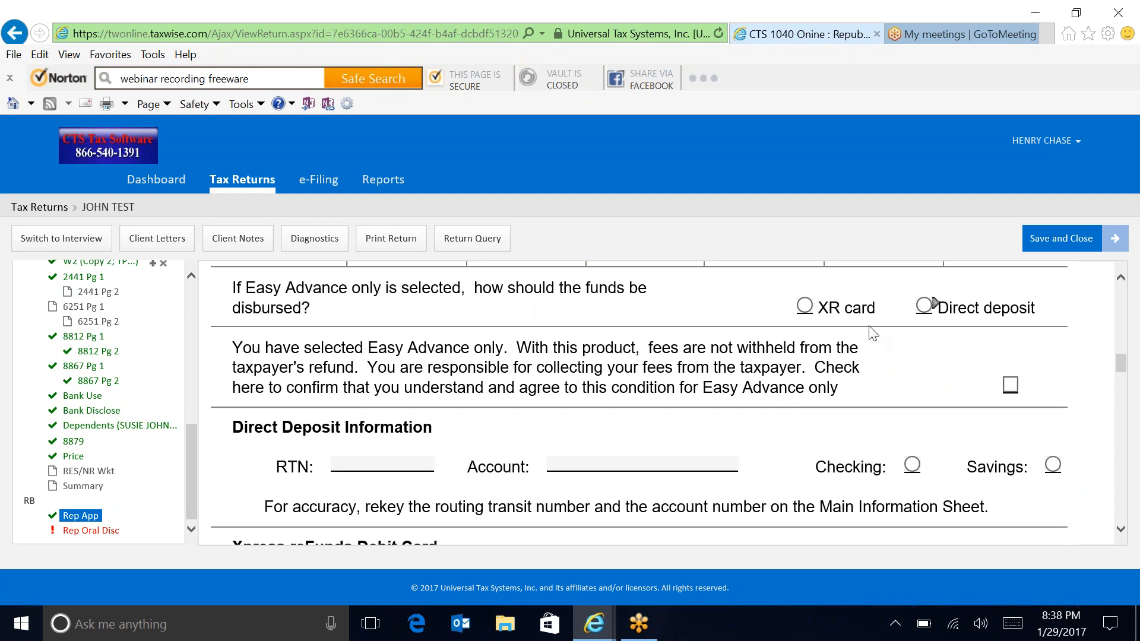
pyautogui.moveTo(1121, 371)
pyautogui.mouseDown()
pyautogui.moveTo(1122, 399)
pyautogui.moveTo(1120, 375)
pyautogui.mouseUp()
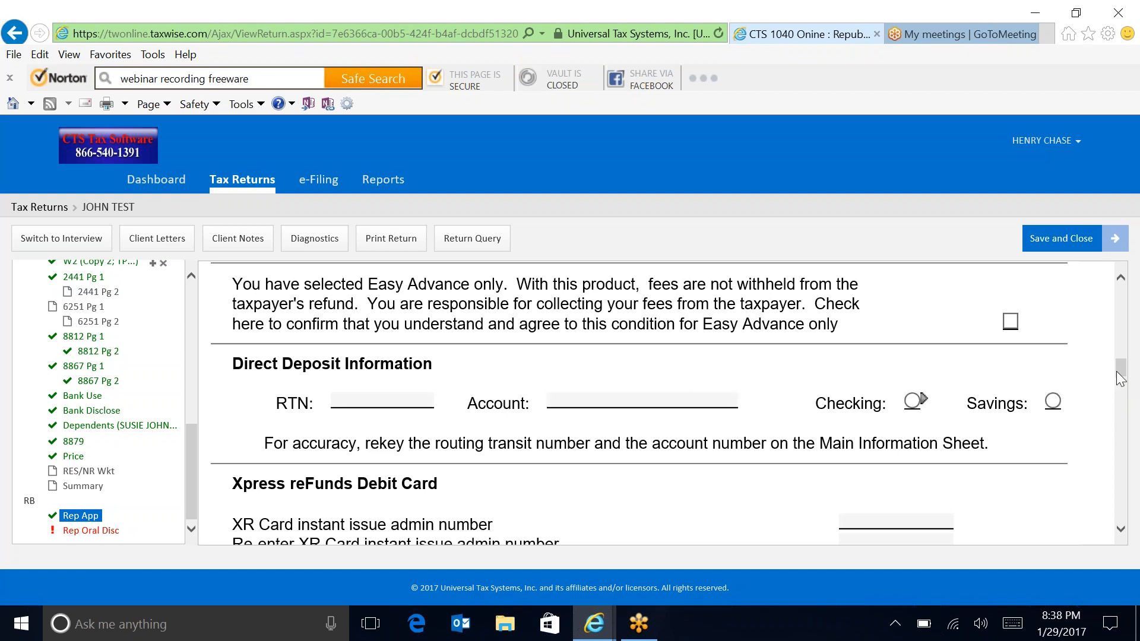
pyautogui.moveTo(1119, 381); pyautogui.dragTo(1122, 417)
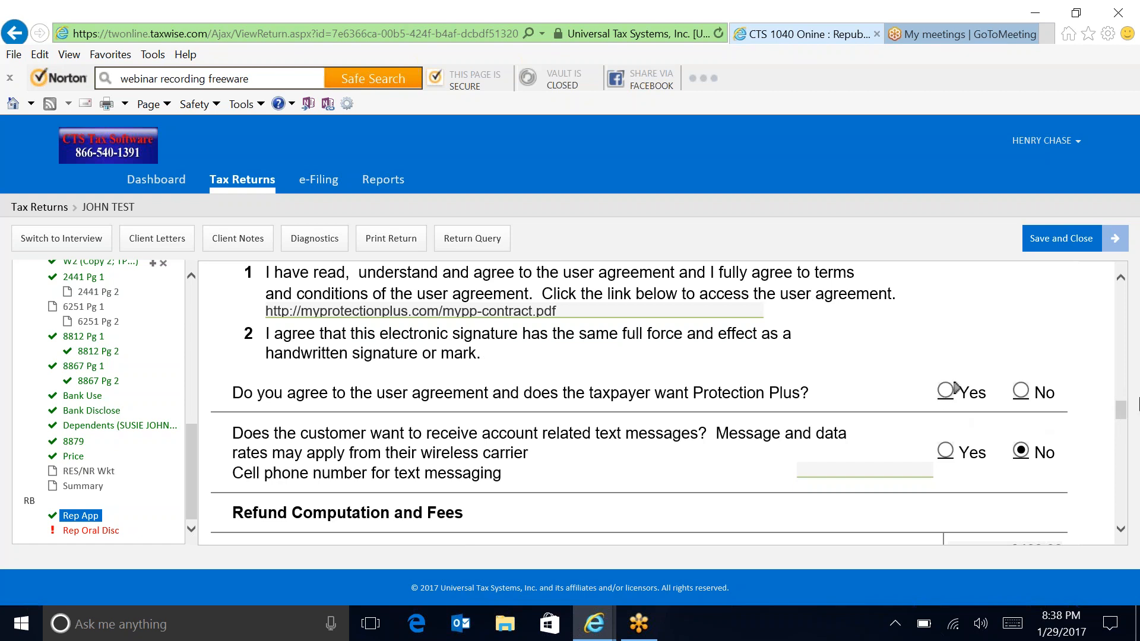
pyautogui.moveTo(1121, 415); pyautogui.dragTo(1124, 428)
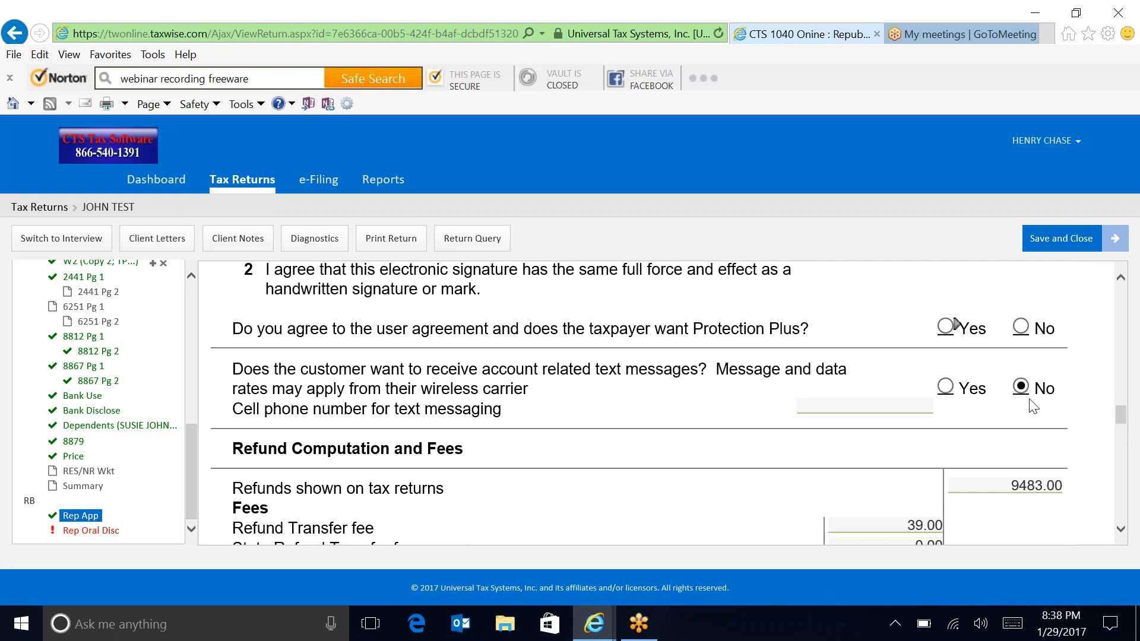
pyautogui.click(948, 386)
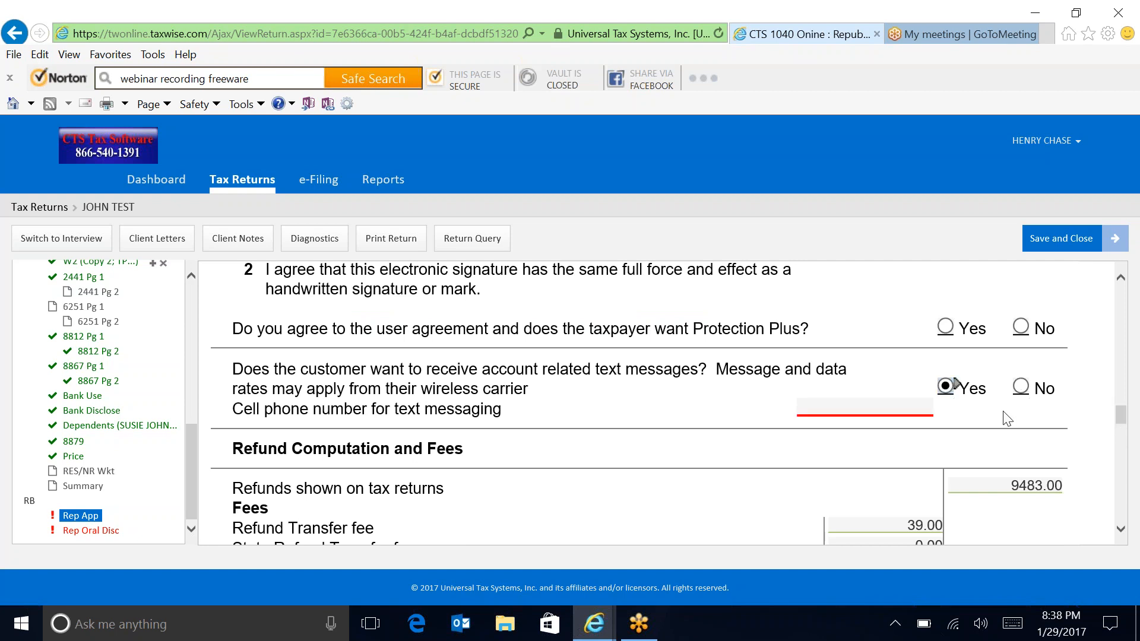
pyautogui.click(849, 416)
pyautogui.moveTo(187, 507); pyautogui.dragTo(169, 390)
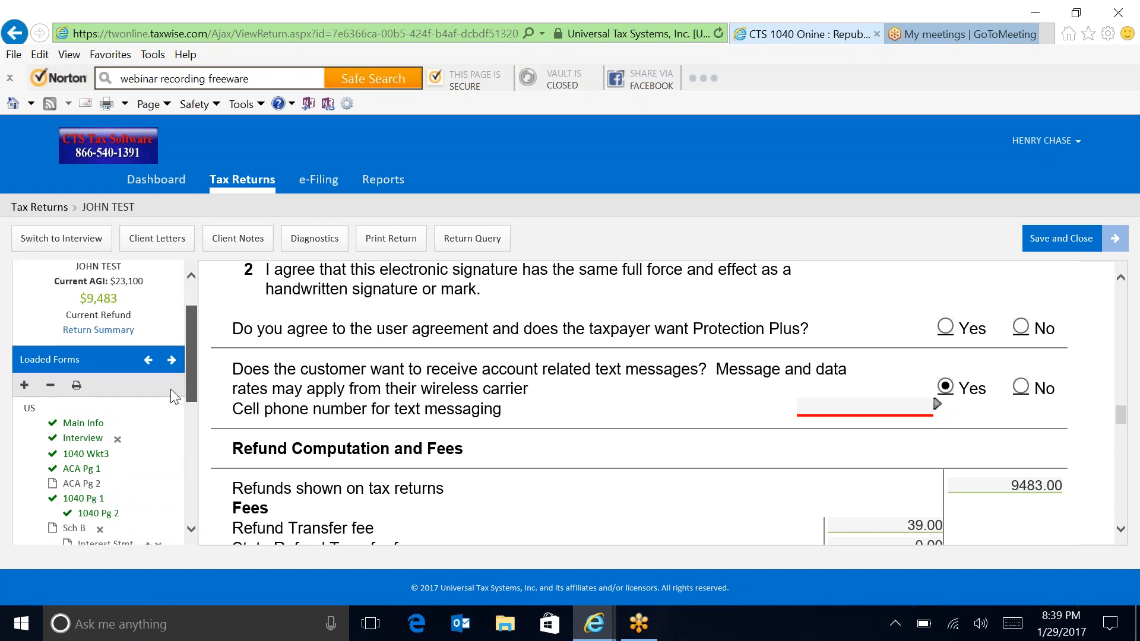
# Step: On the Main Information Sheet, enter the taxpayer's cell phone number under Telephone numbers
pyautogui.click(87, 425)
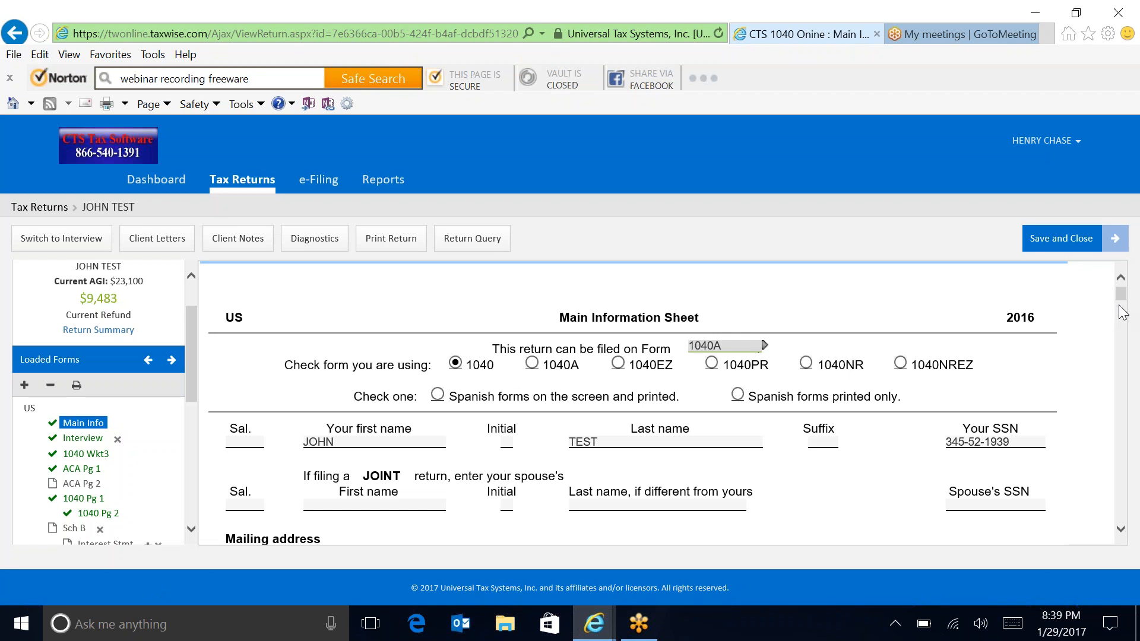
pyautogui.moveTo(1120, 297)
pyautogui.mouseDown()
pyautogui.moveTo(1129, 334)
pyautogui.moveTo(1130, 314)
pyautogui.mouseUp()
pyautogui.click(839, 510)
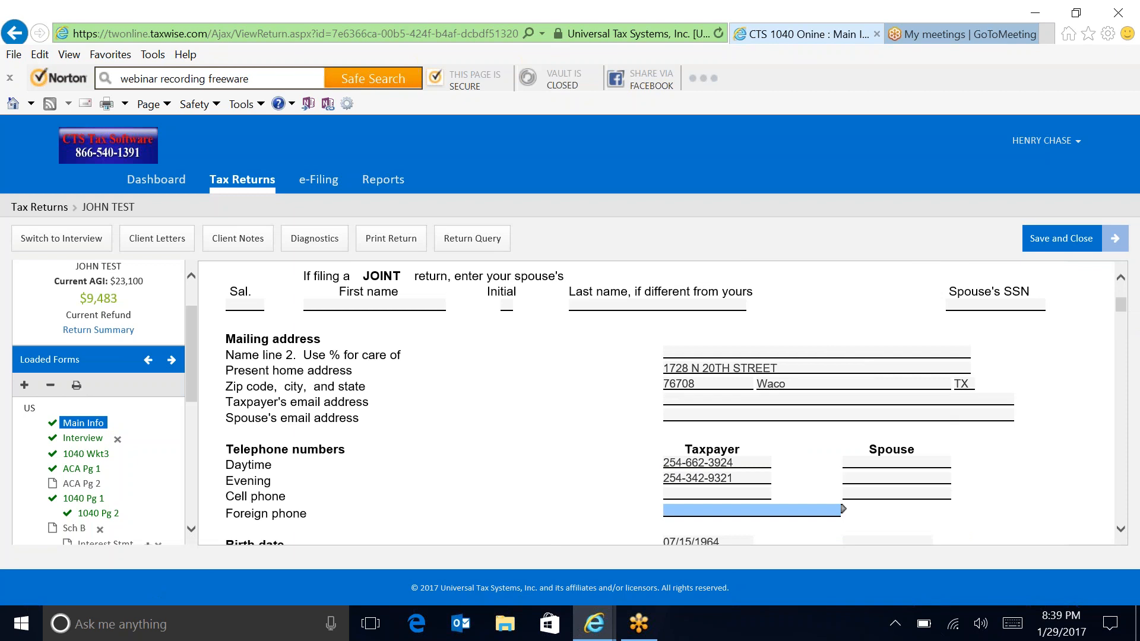
pyautogui.click(676, 492)
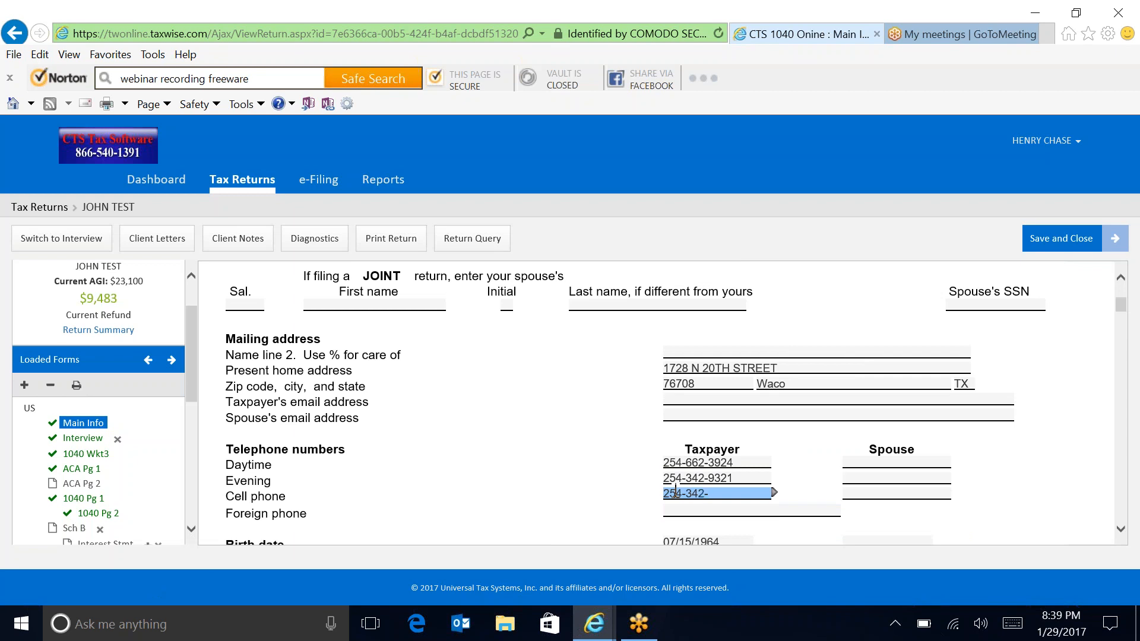
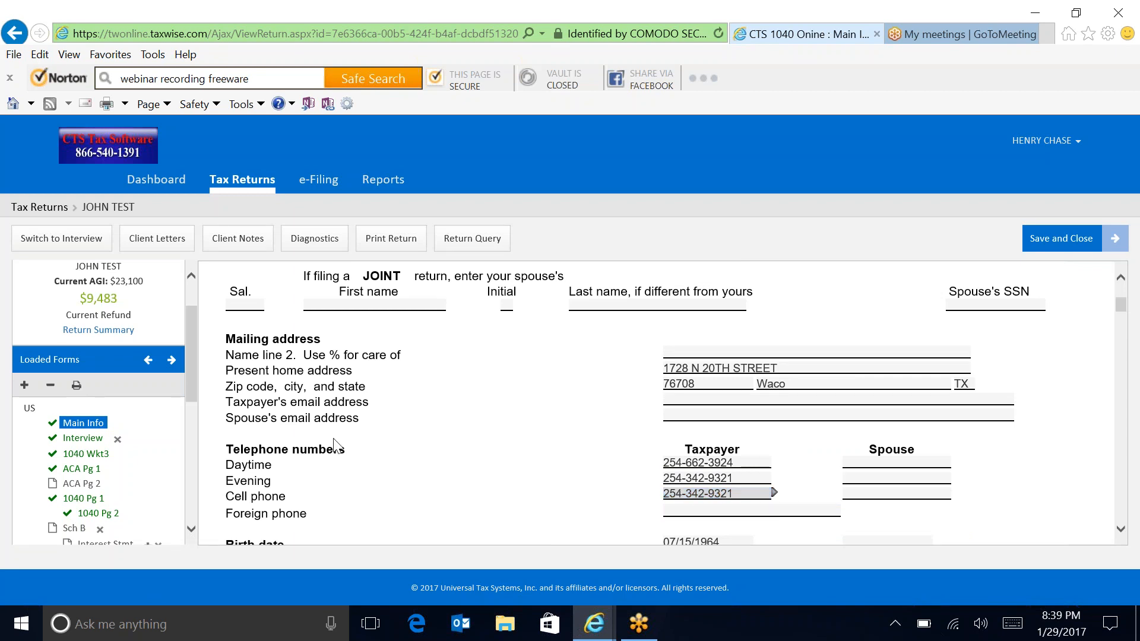
pyautogui.moveTo(193, 370); pyautogui.dragTo(208, 495)
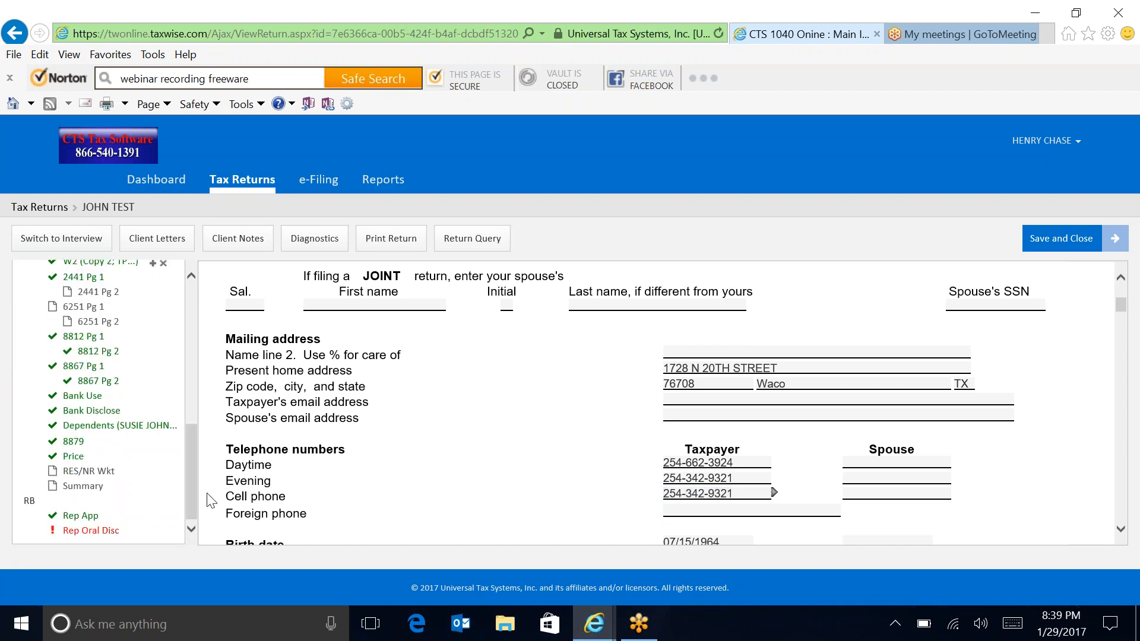
# Step: Reopen the Rep App form and review its driver's license and Direct Deposit sections
pyautogui.click(82, 515)
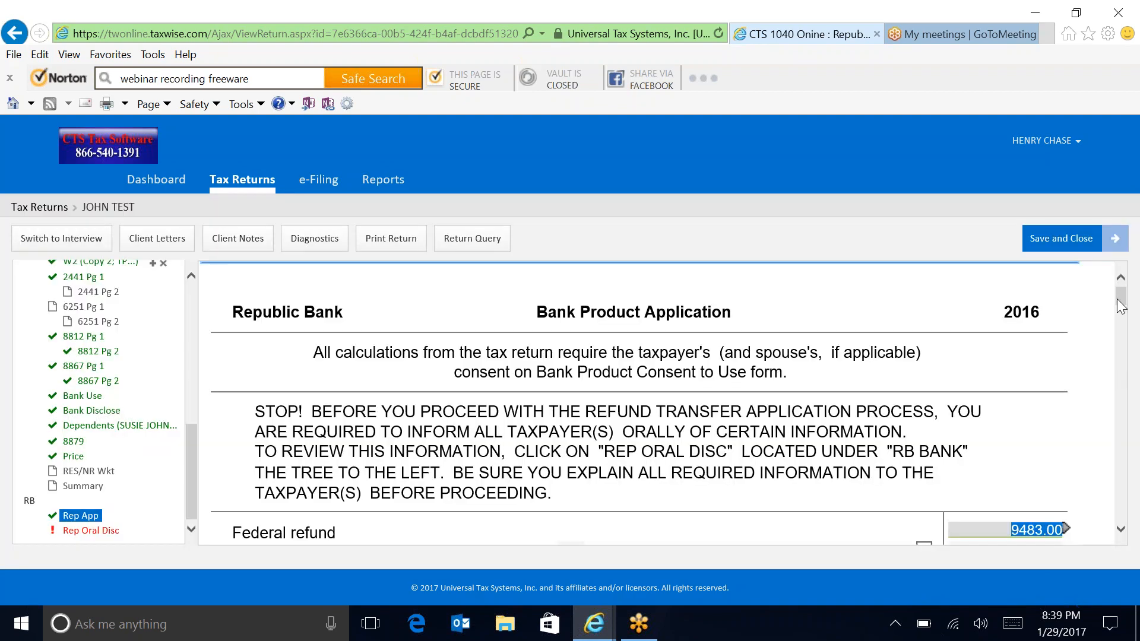
pyautogui.moveTo(1121, 306); pyautogui.dragTo(1139, 431)
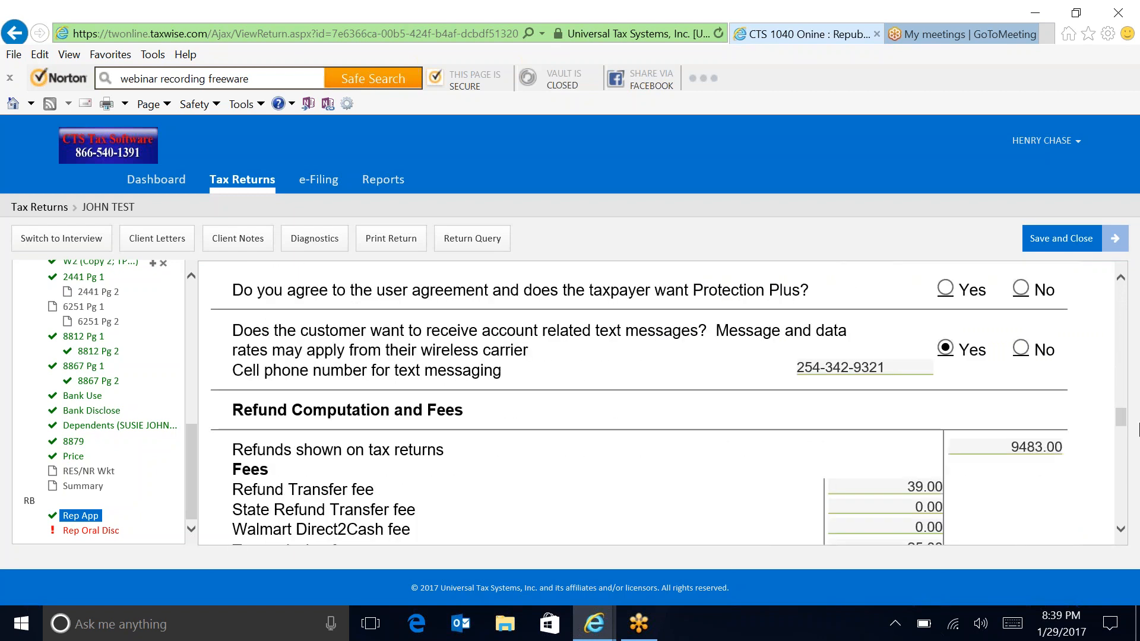
pyautogui.click(1121, 528)
pyautogui.moveTo(1120, 531); pyautogui.dragTo(1121, 530)
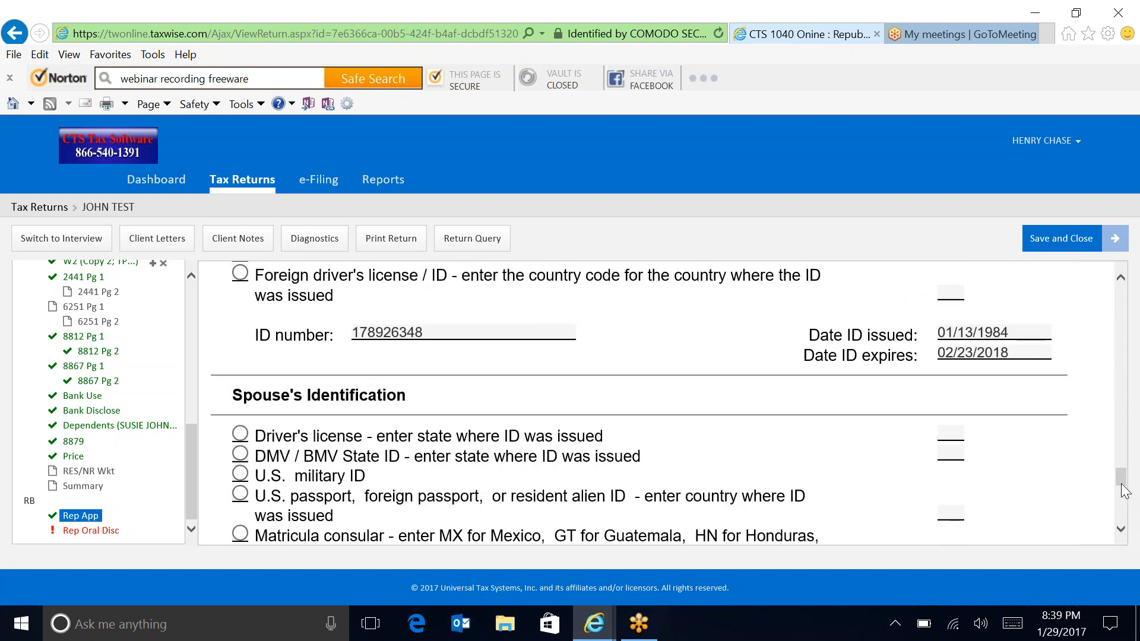
pyautogui.moveTo(1121, 480); pyautogui.dragTo(1116, 371)
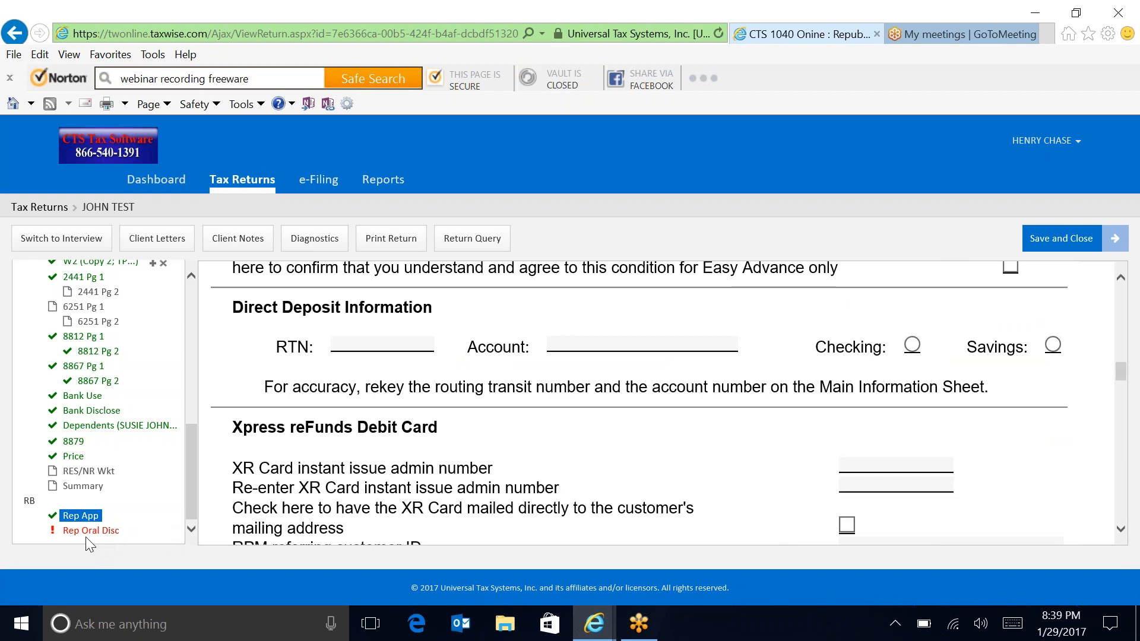
# Step: Tick 'Check here if you have read these statements' on Rep Oral Disc, then run diagnostics
pyautogui.click(88, 531)
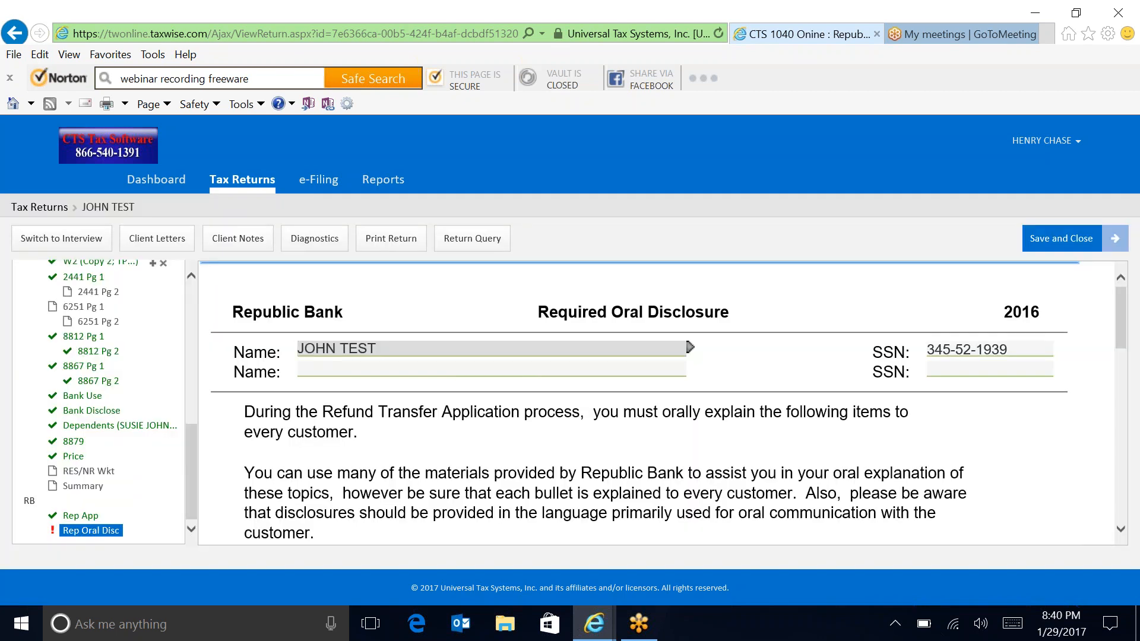
pyautogui.moveTo(1126, 329); pyautogui.dragTo(1136, 523)
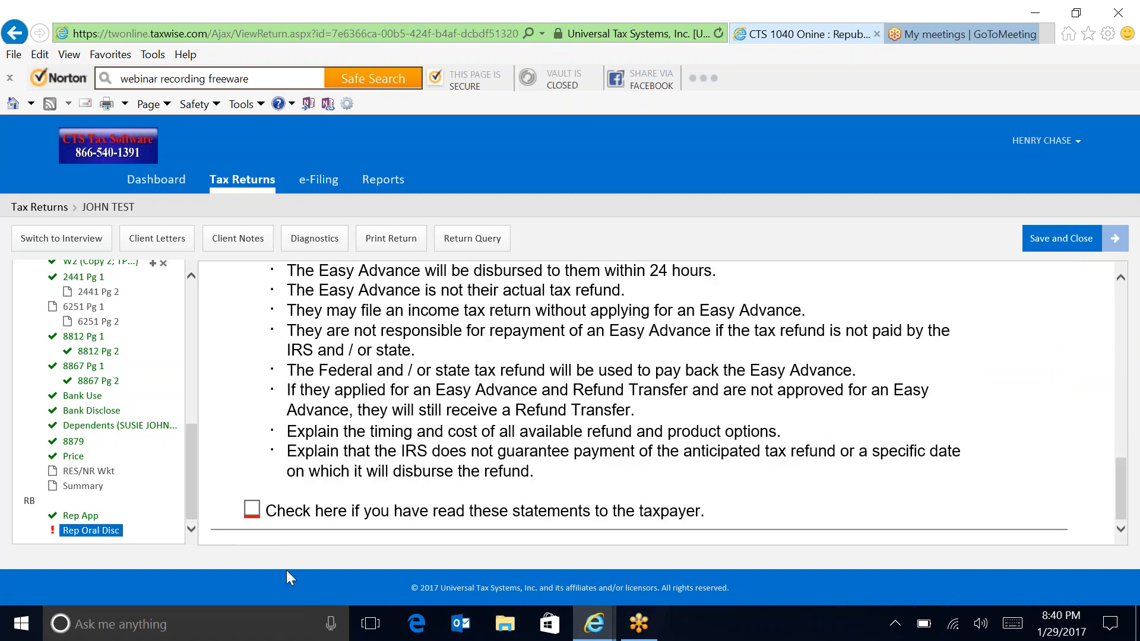
pyautogui.click(251, 509)
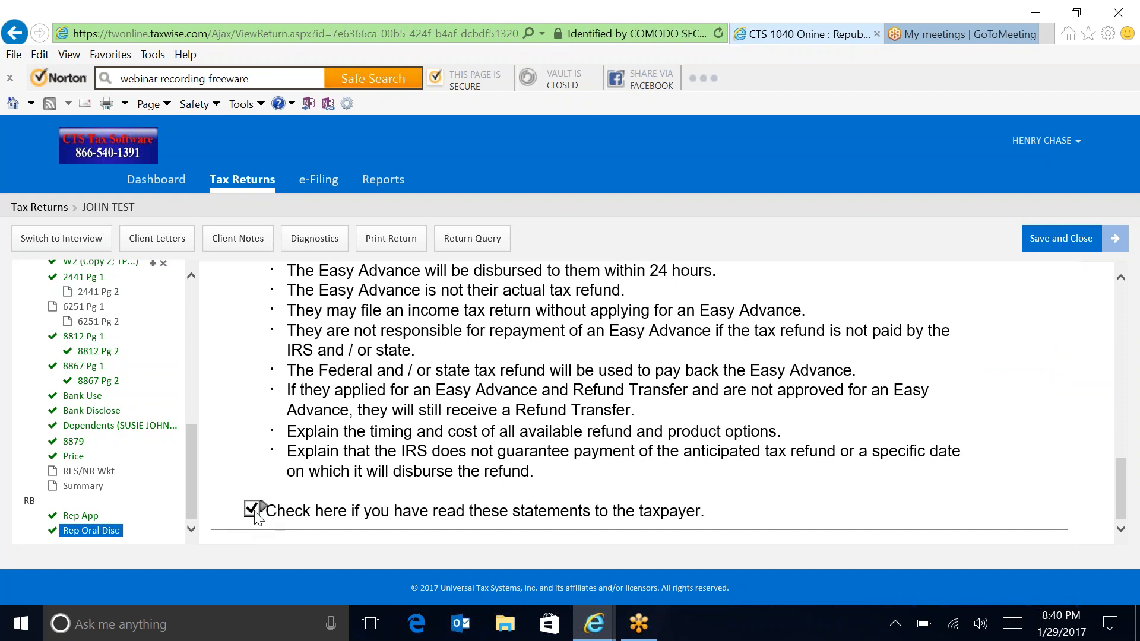
pyautogui.click(313, 241)
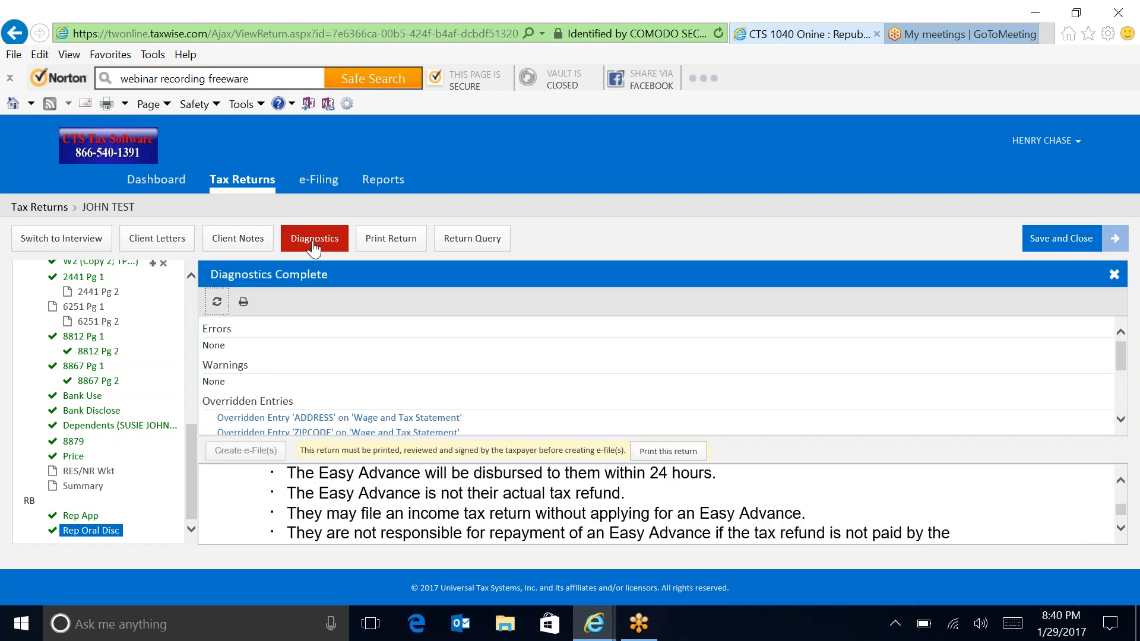
# Step: Print the return as a PDF, always allowing pop-ups from the TaxWise site
pyautogui.click(382, 241)
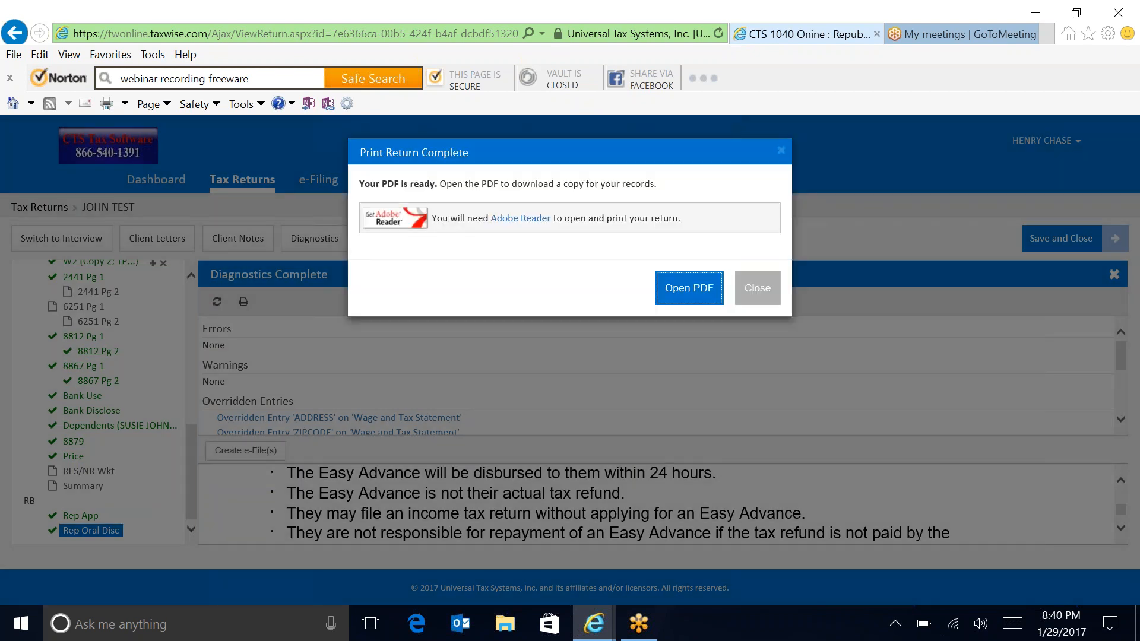
pyautogui.click(680, 297)
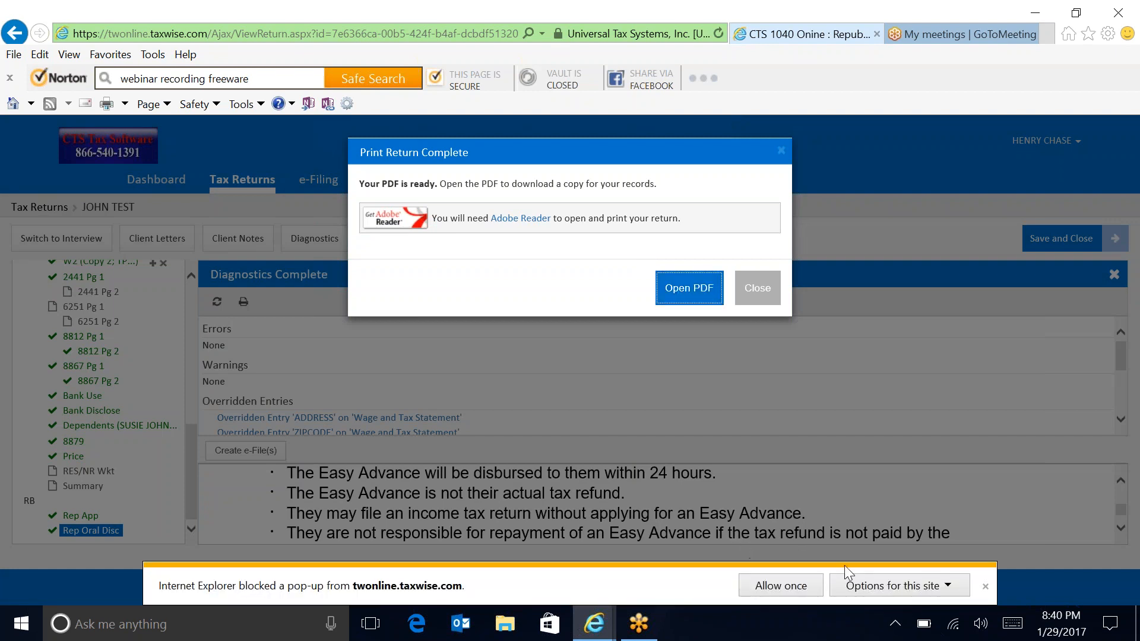
pyautogui.click(950, 585)
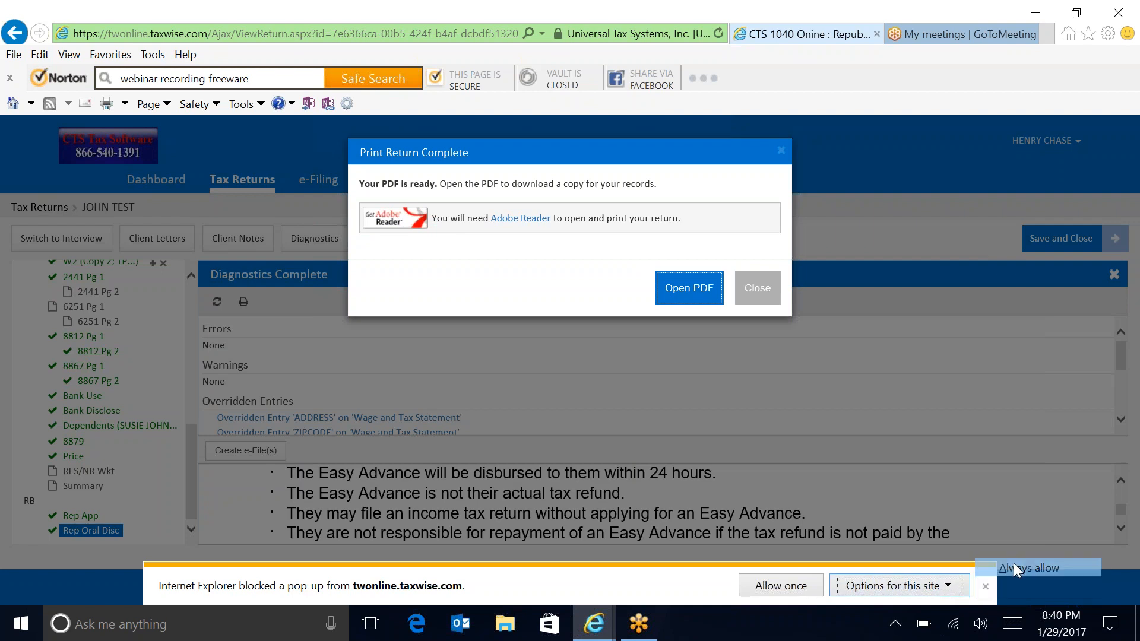
pyautogui.click(1014, 564)
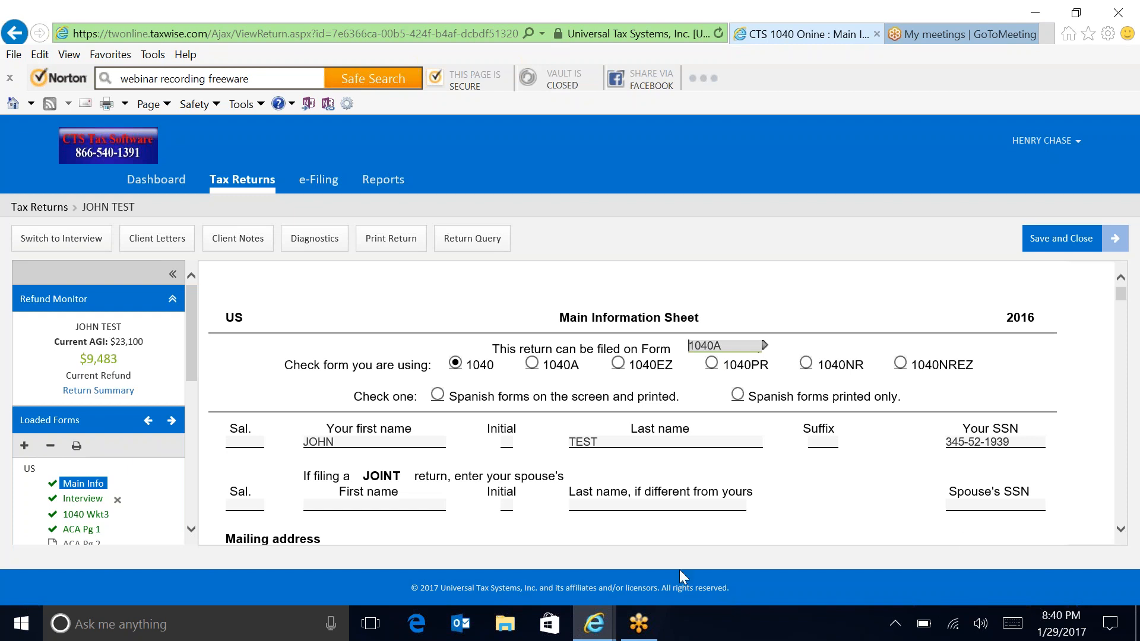
pyautogui.click(610, 637)
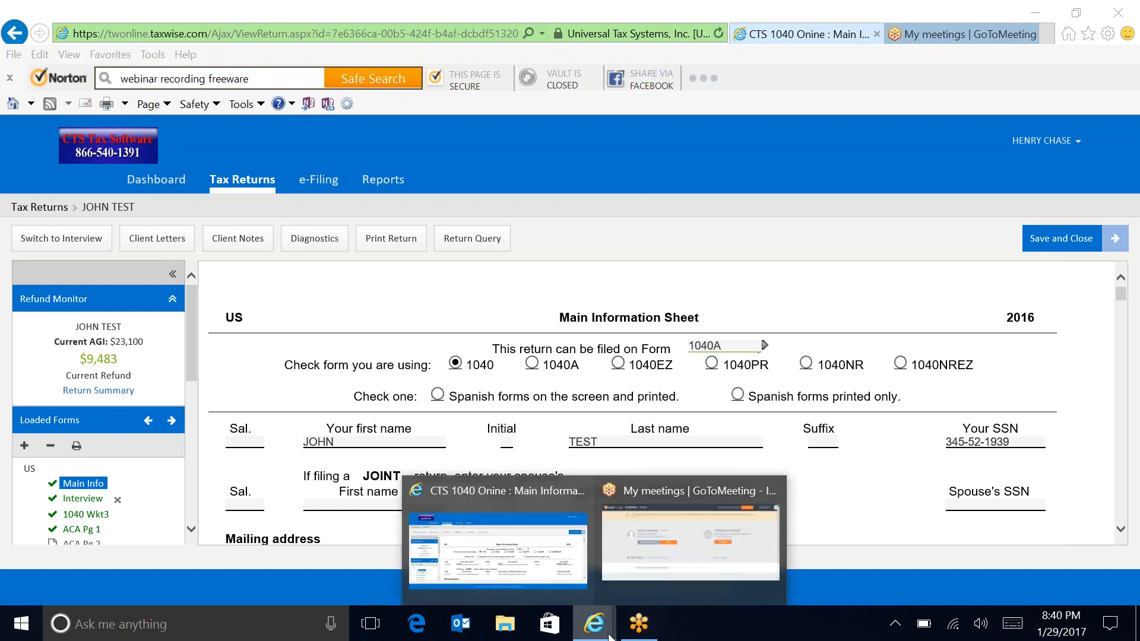
pyautogui.click(819, 400)
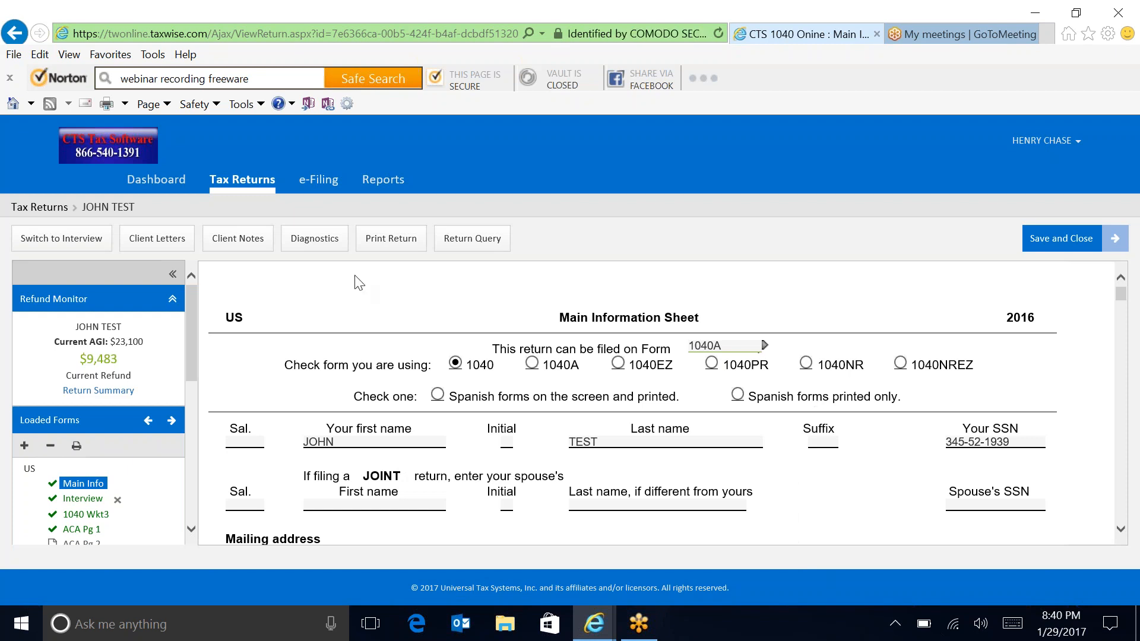
# Step: Rerun diagnostics, create the return's e-file, and save and close the return
pyautogui.click(314, 238)
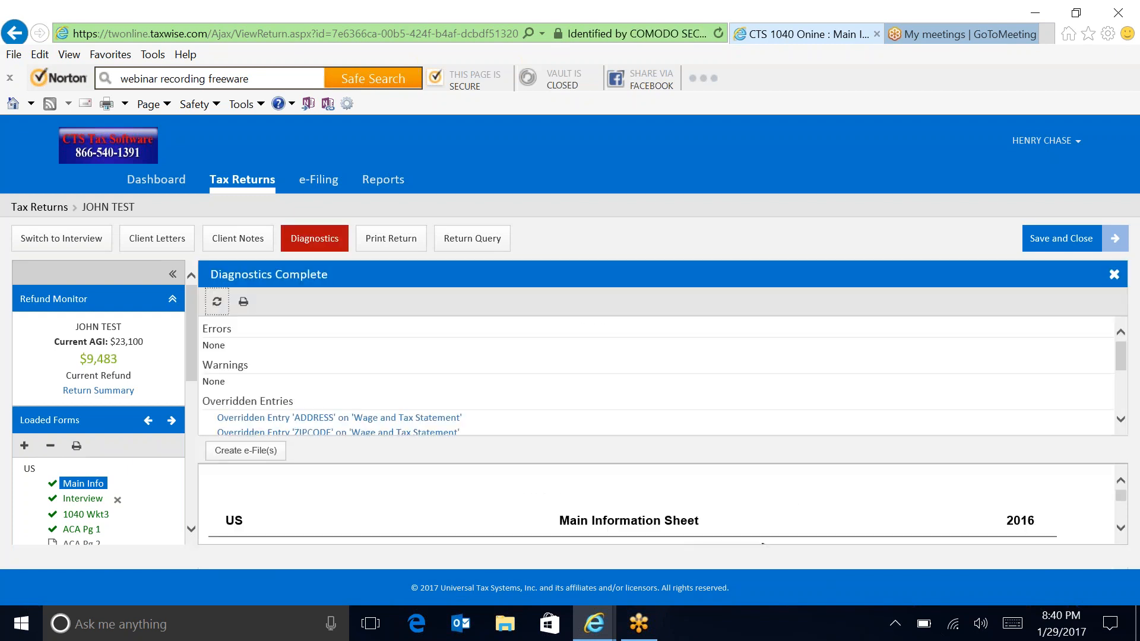
pyautogui.click(235, 453)
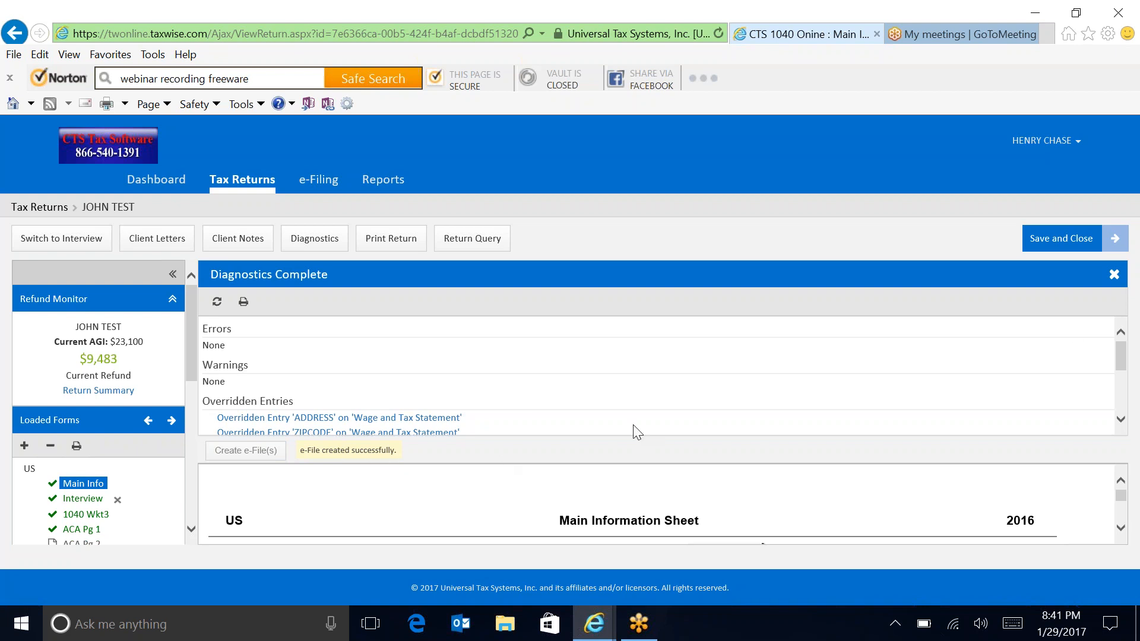
pyautogui.click(1061, 245)
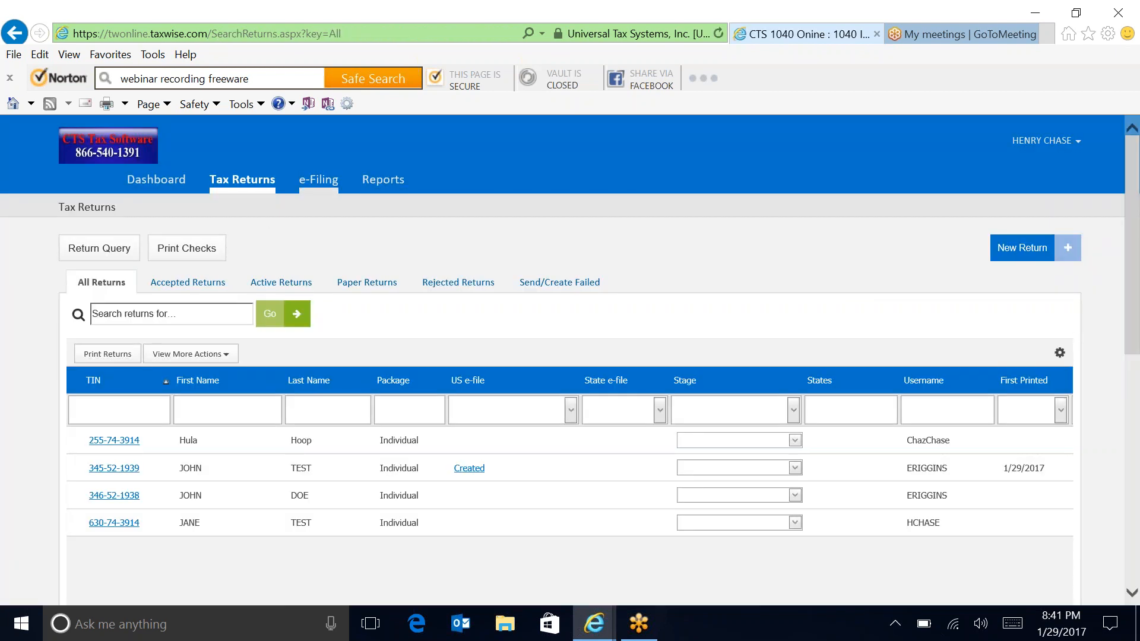
# Step: Show the e-File Report of e-files ready to submit from the e-Filing area
pyautogui.click(318, 179)
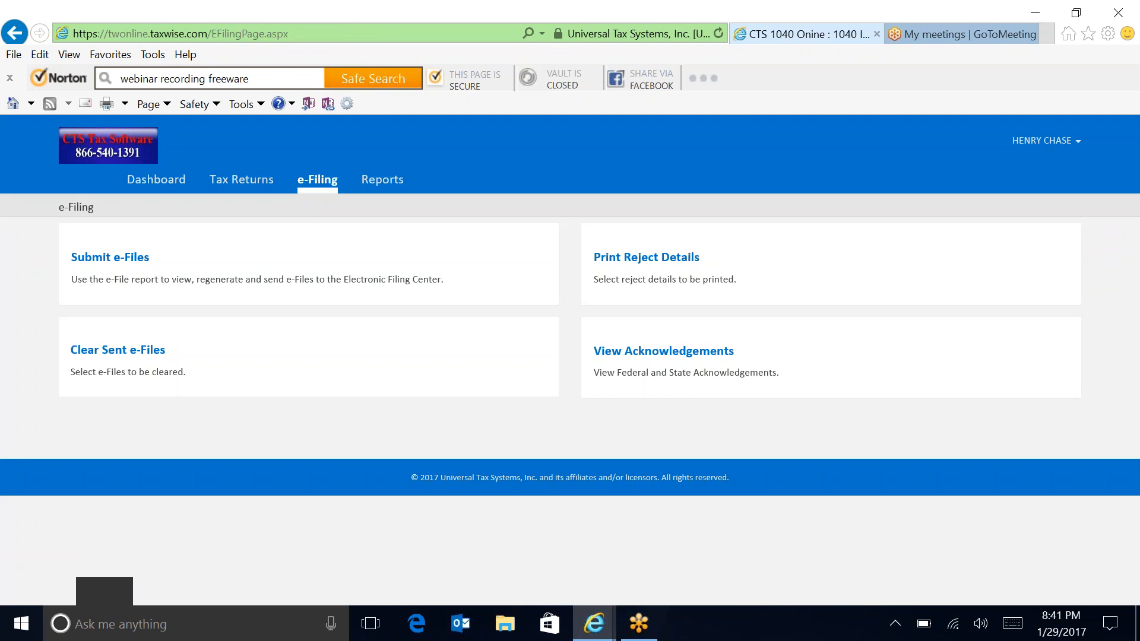
pyautogui.click(78, 261)
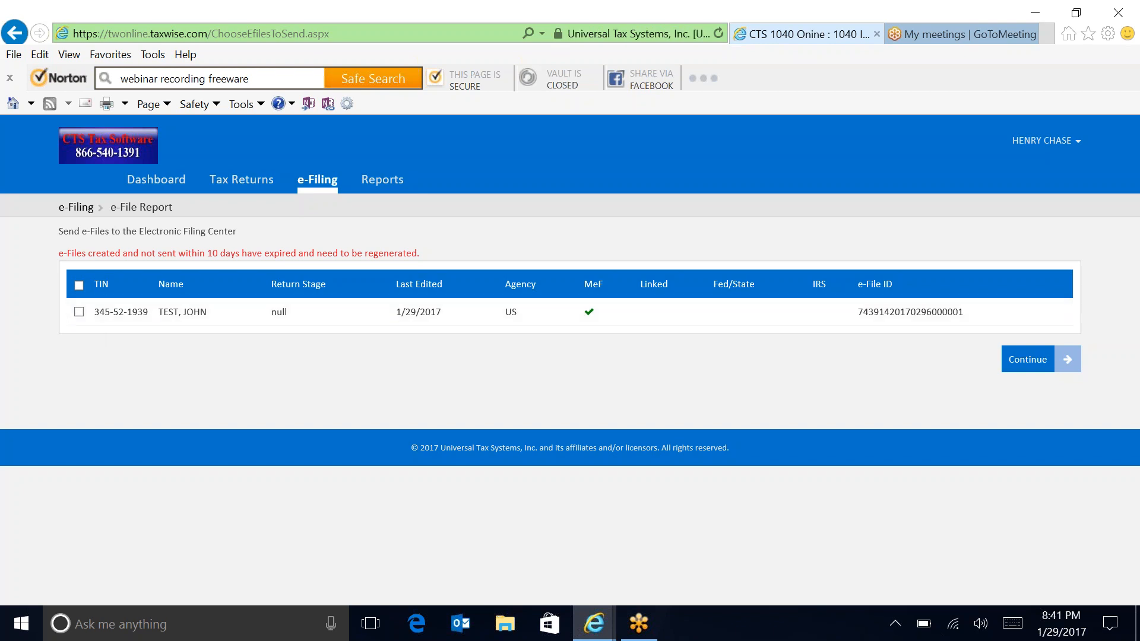
pyautogui.click(699, 27)
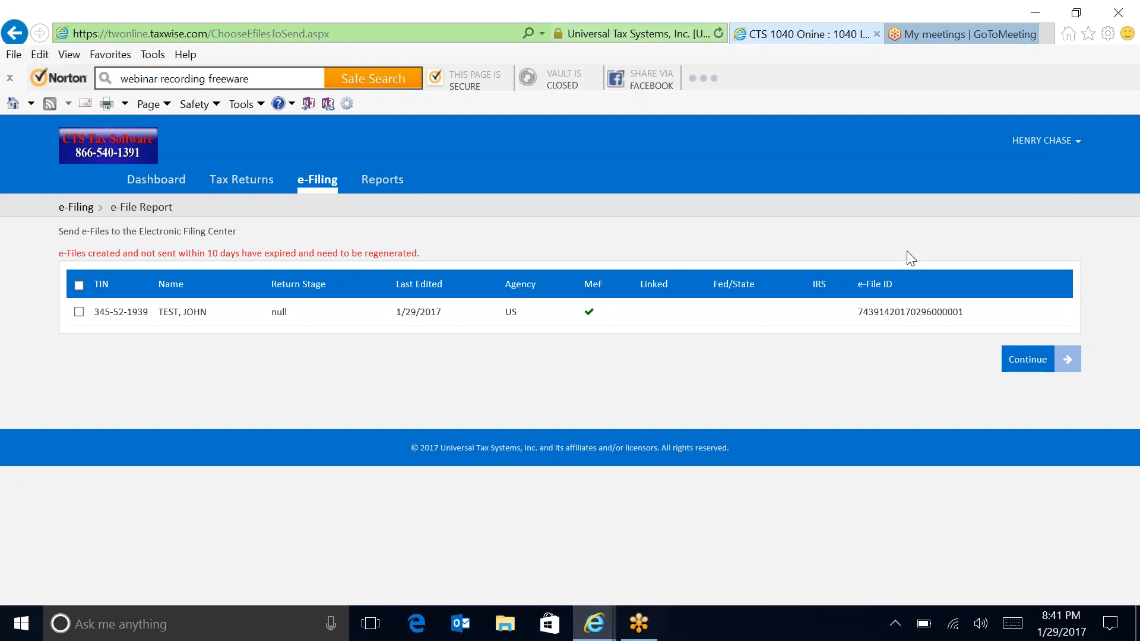